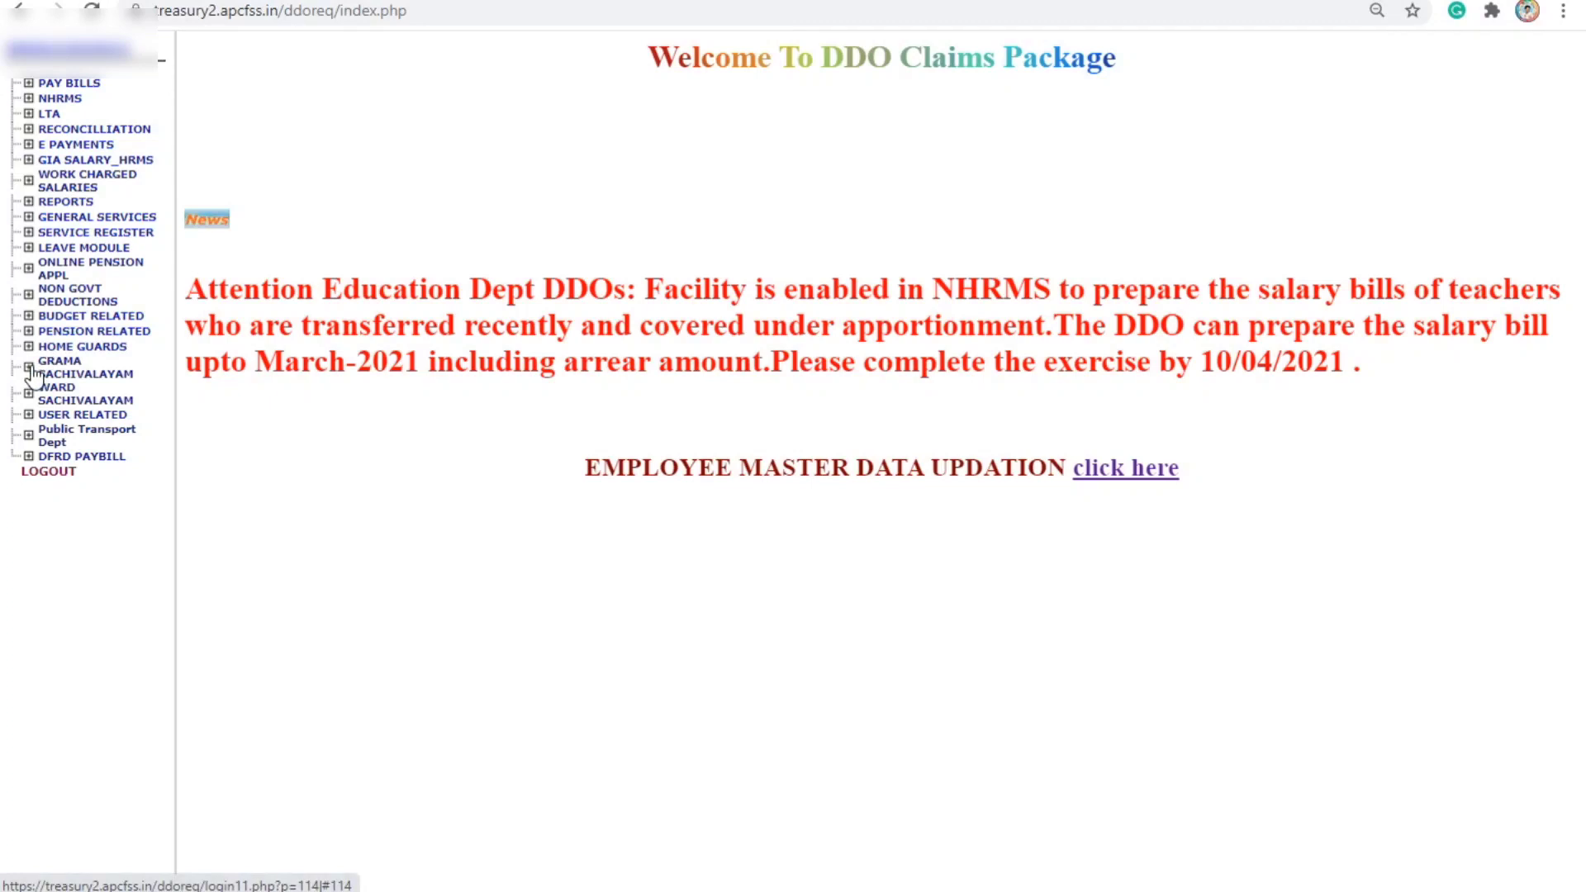
left_click(30, 368)
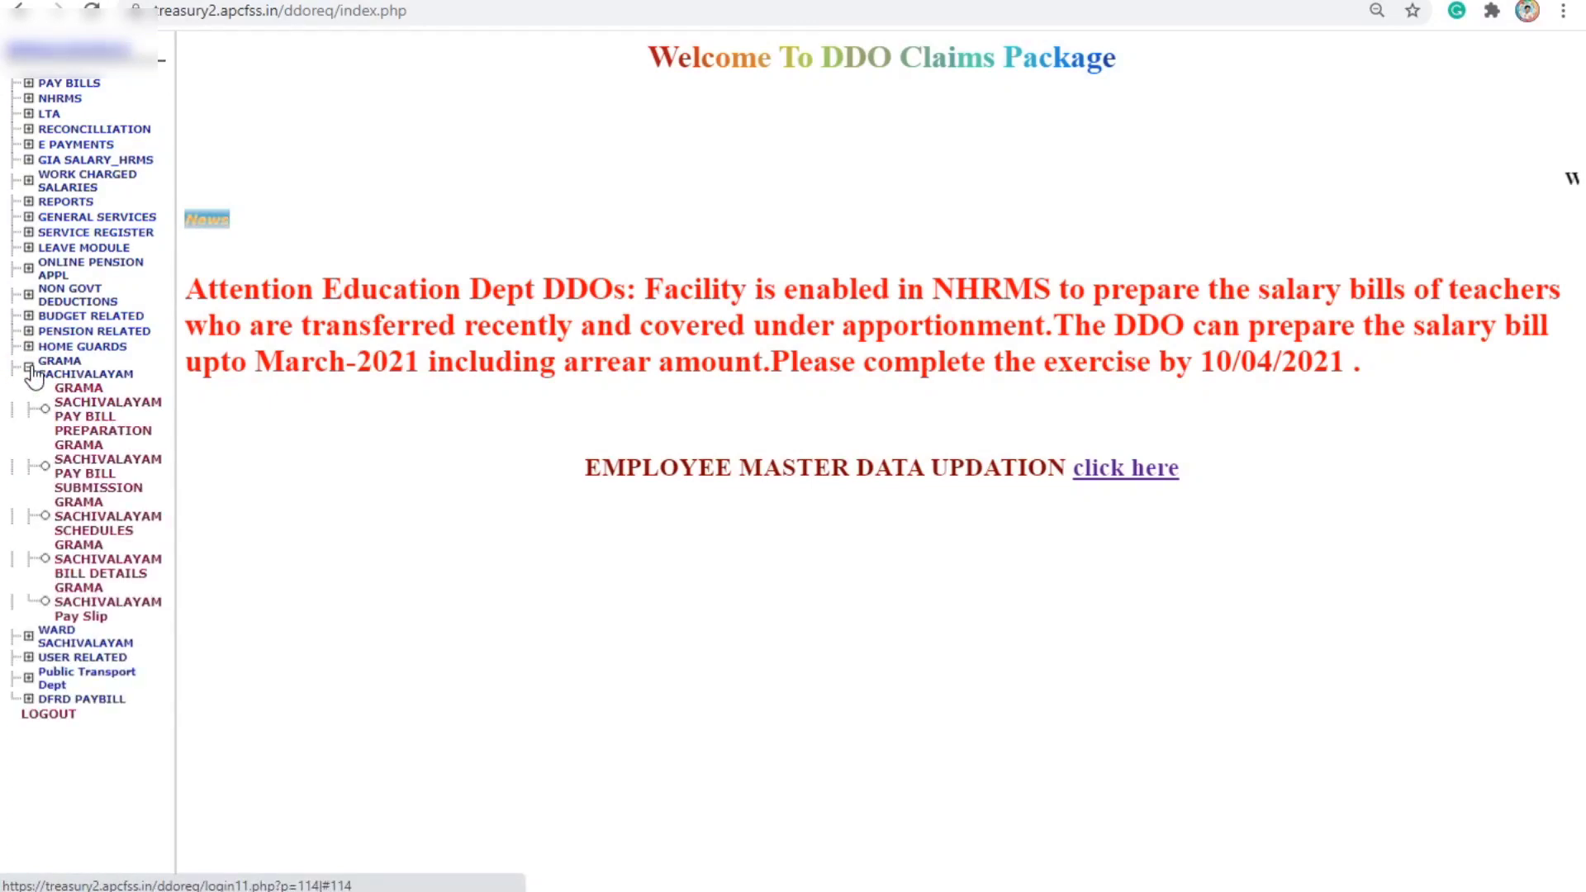
left_click(91, 420)
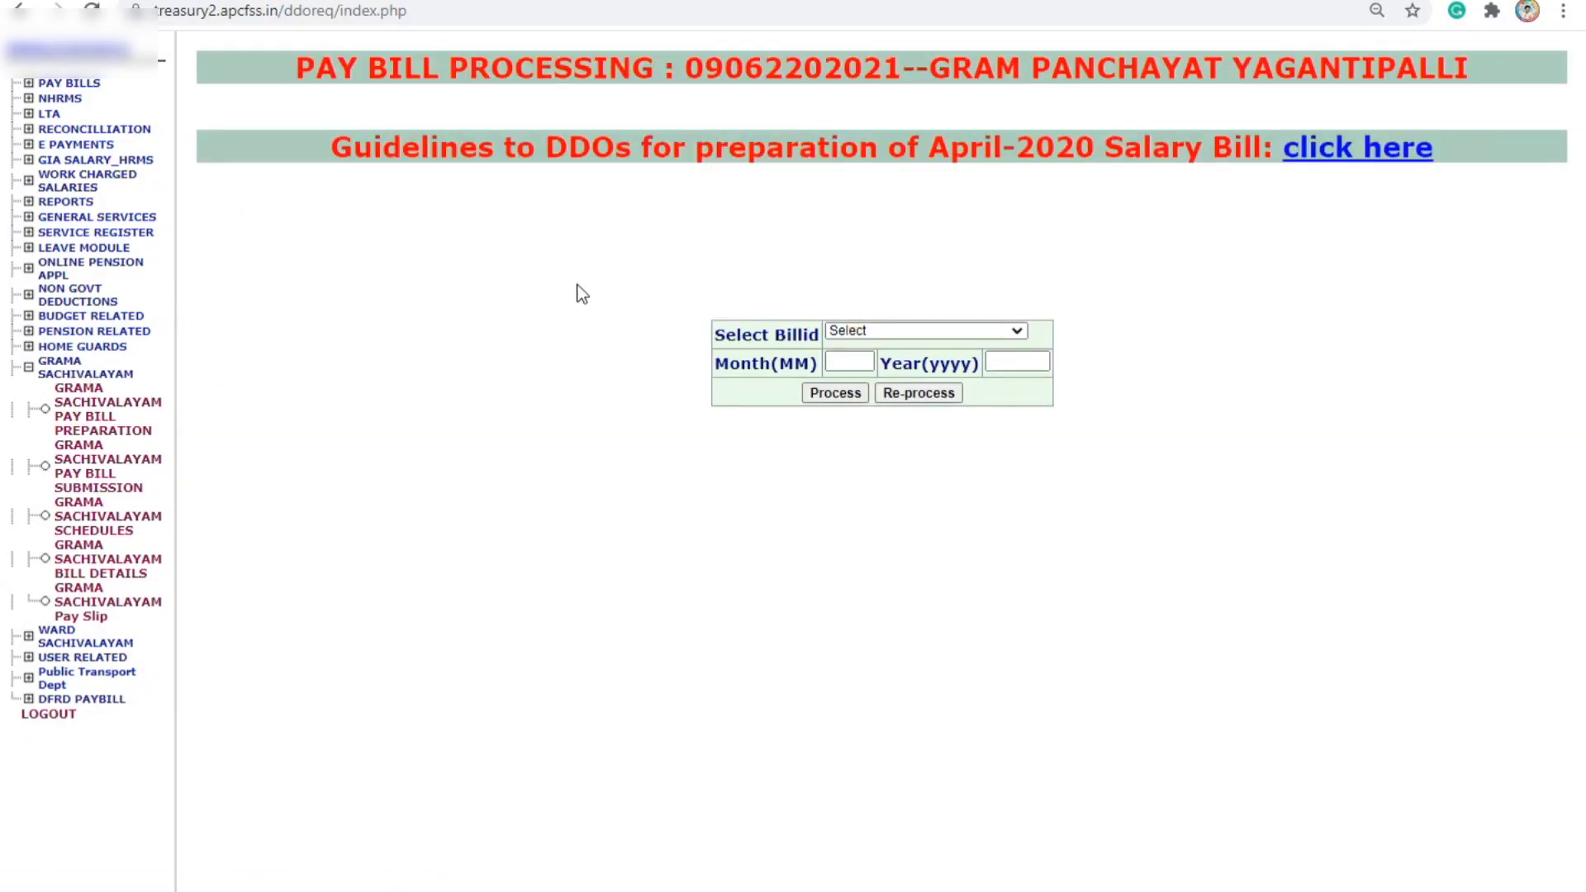
left_click(919, 331)
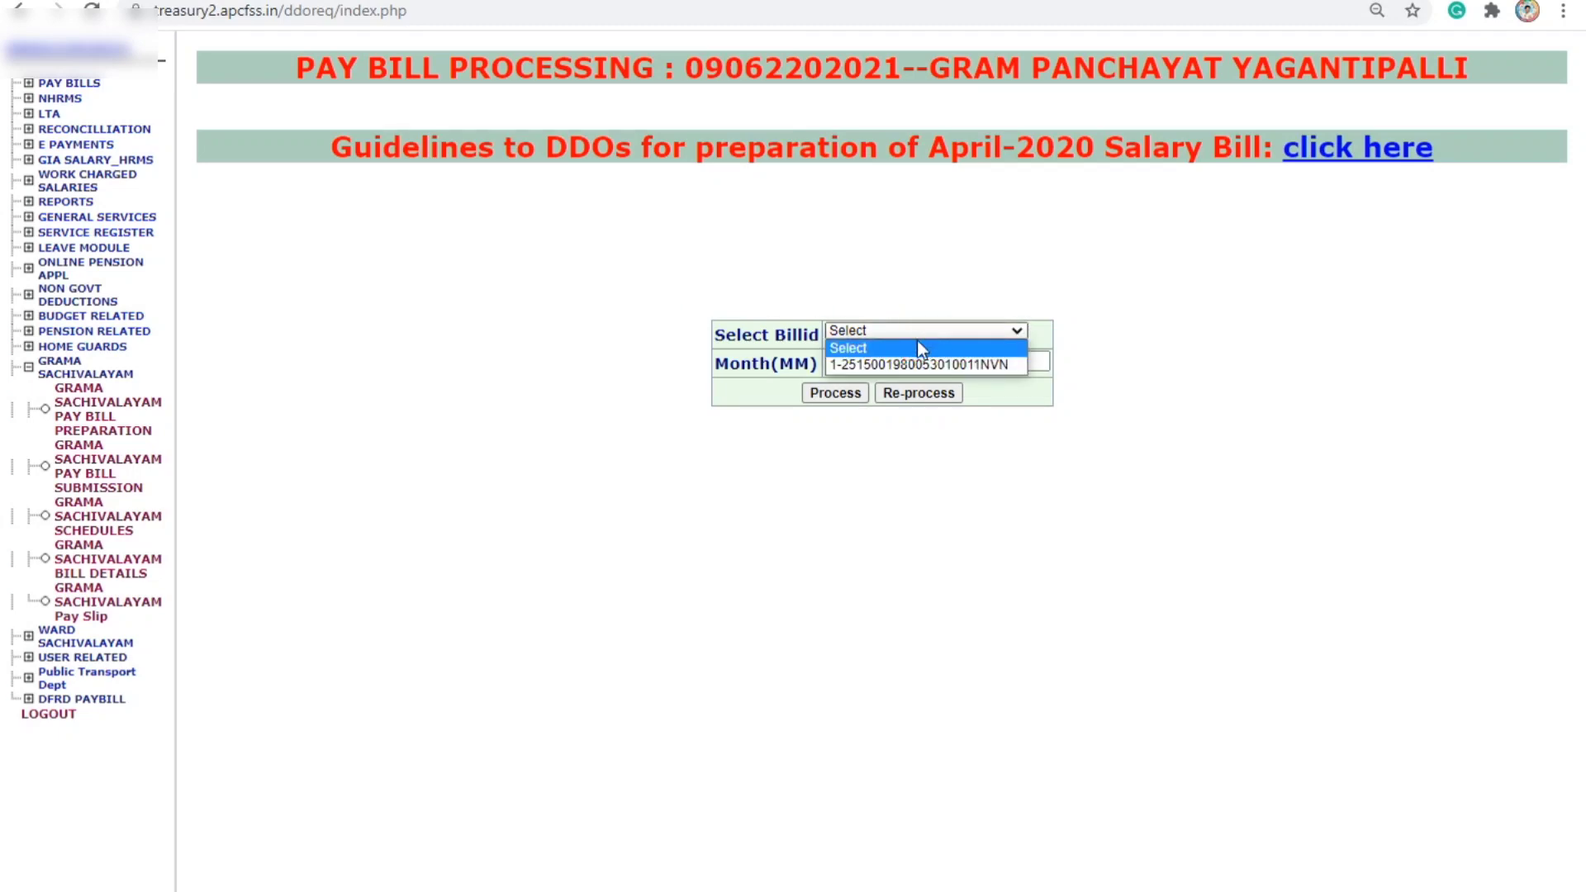
left_click(917, 365)
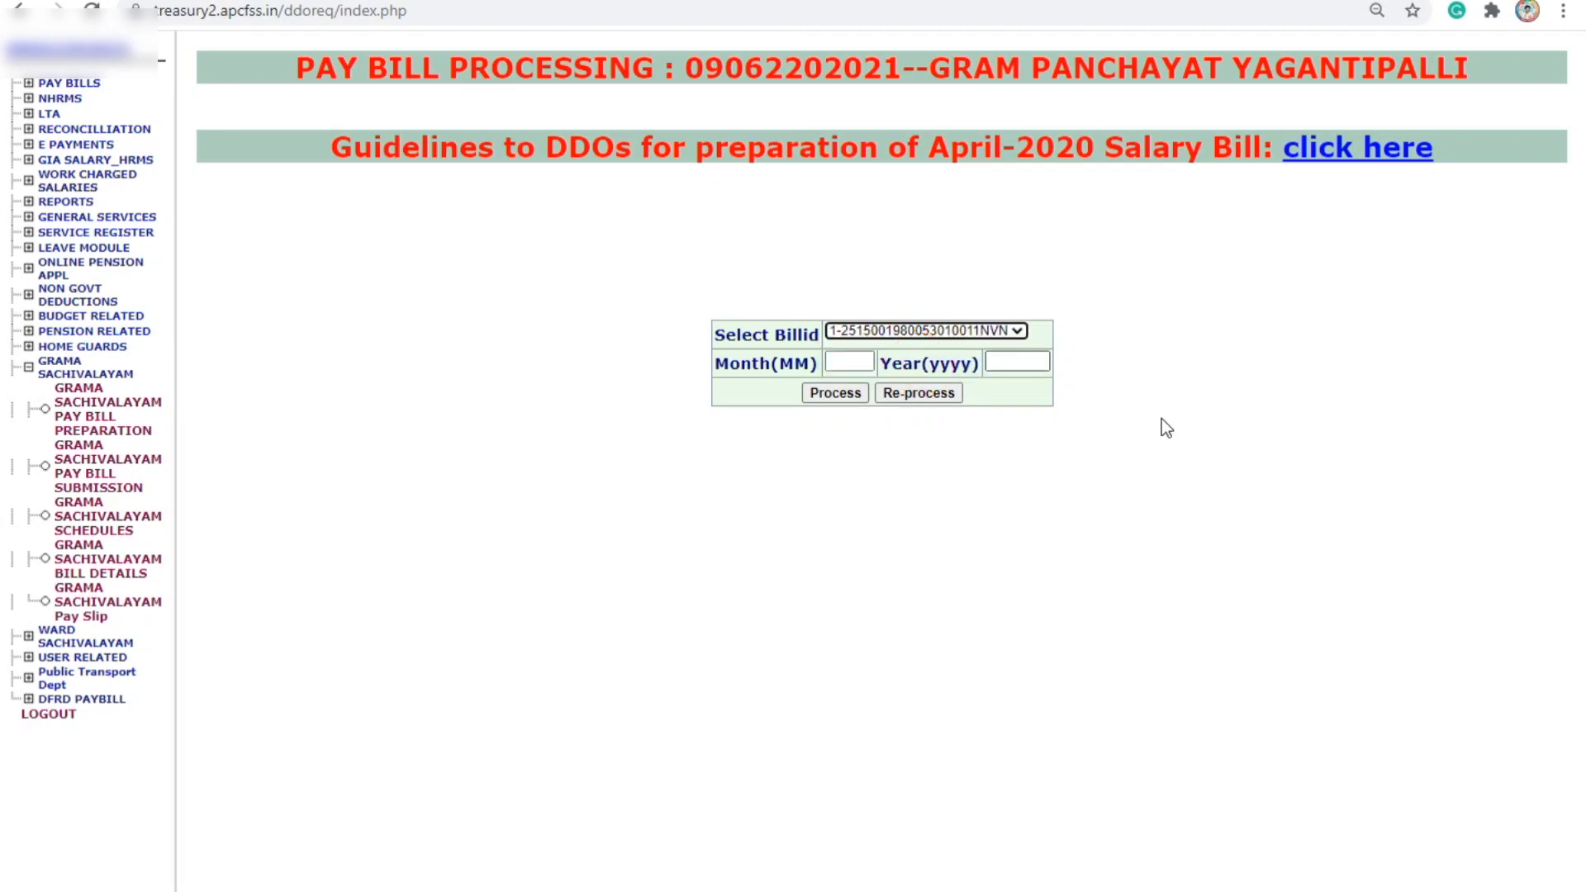
left_click(1474, 873)
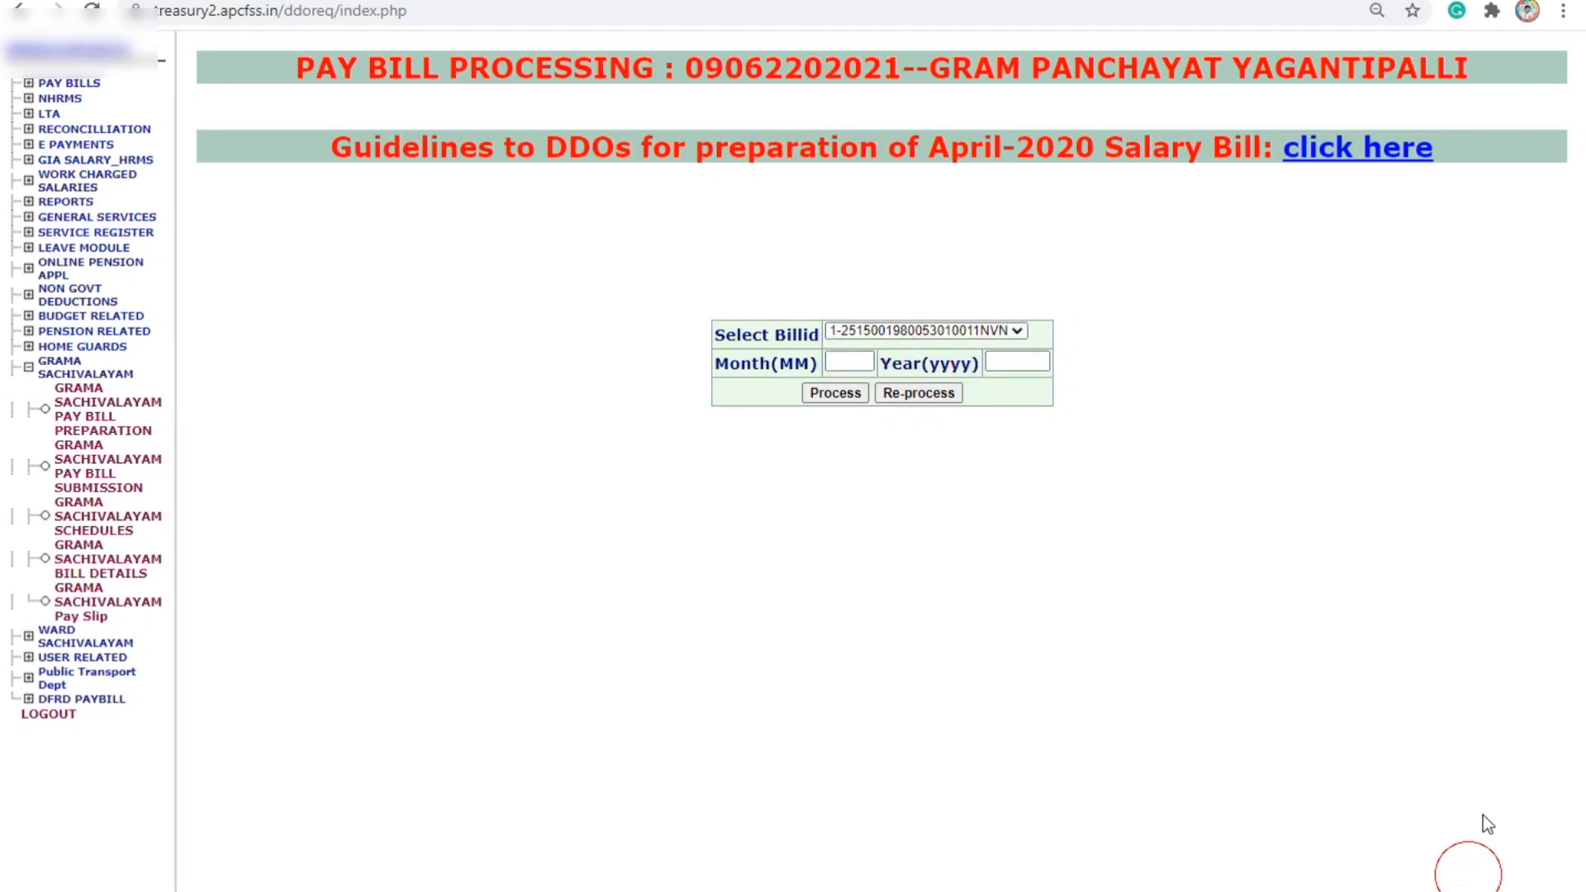
Step: Process the pay bill for month 05 of year 2021 and accept the pay bill preparation prompt
left_click(857, 360)
type("05")
left_click(1024, 361)
type("2021")
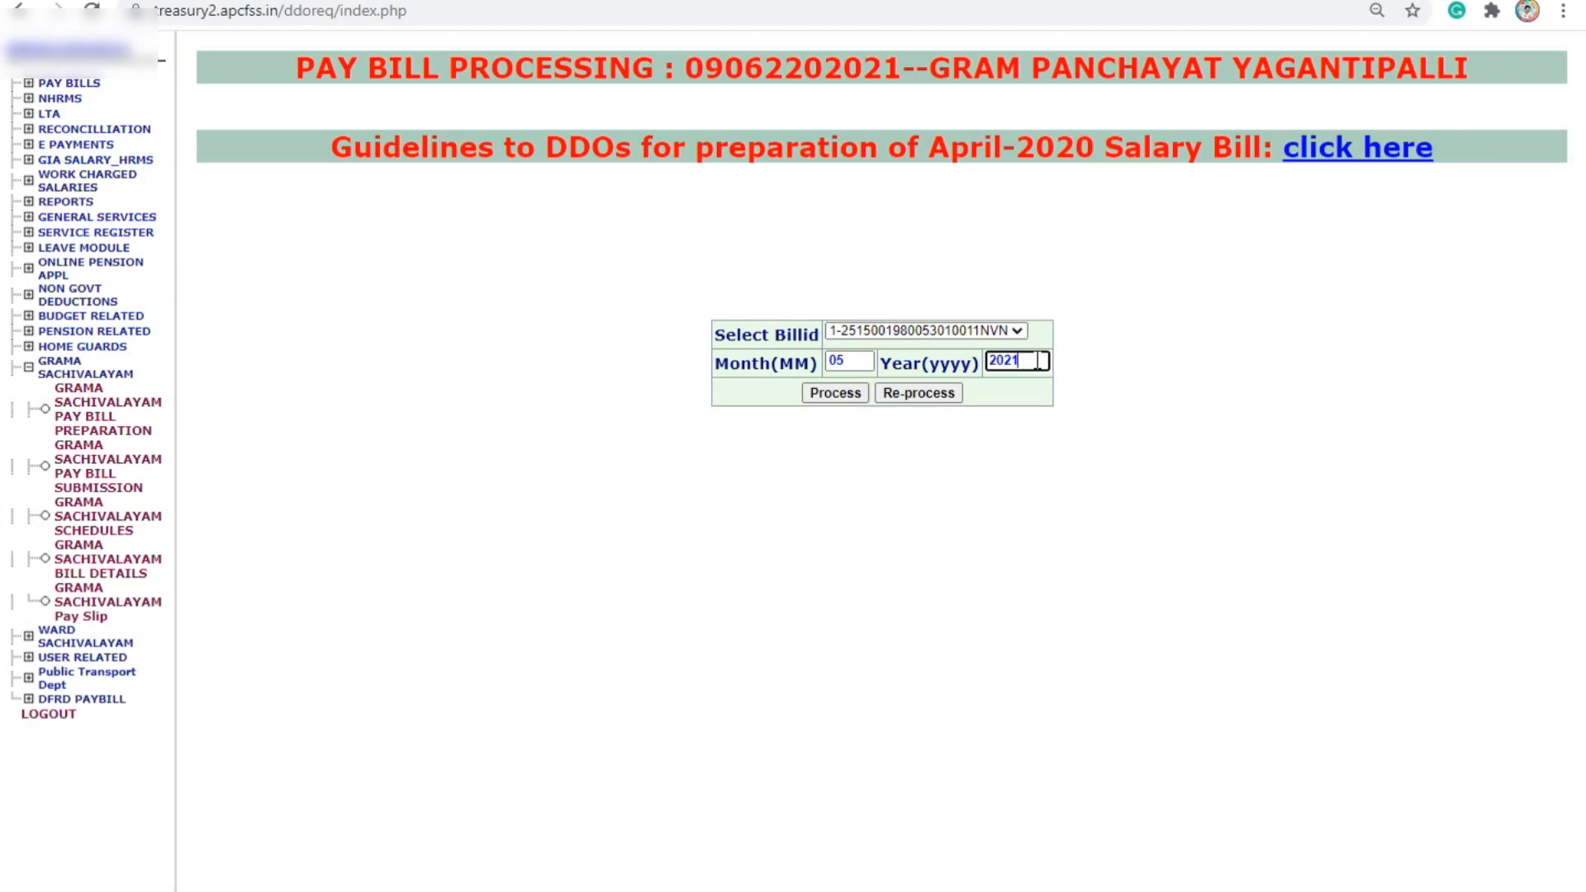
left_click(1100, 357)
key("ctrl+plus")
key("ctrl+minus")
left_click(839, 396)
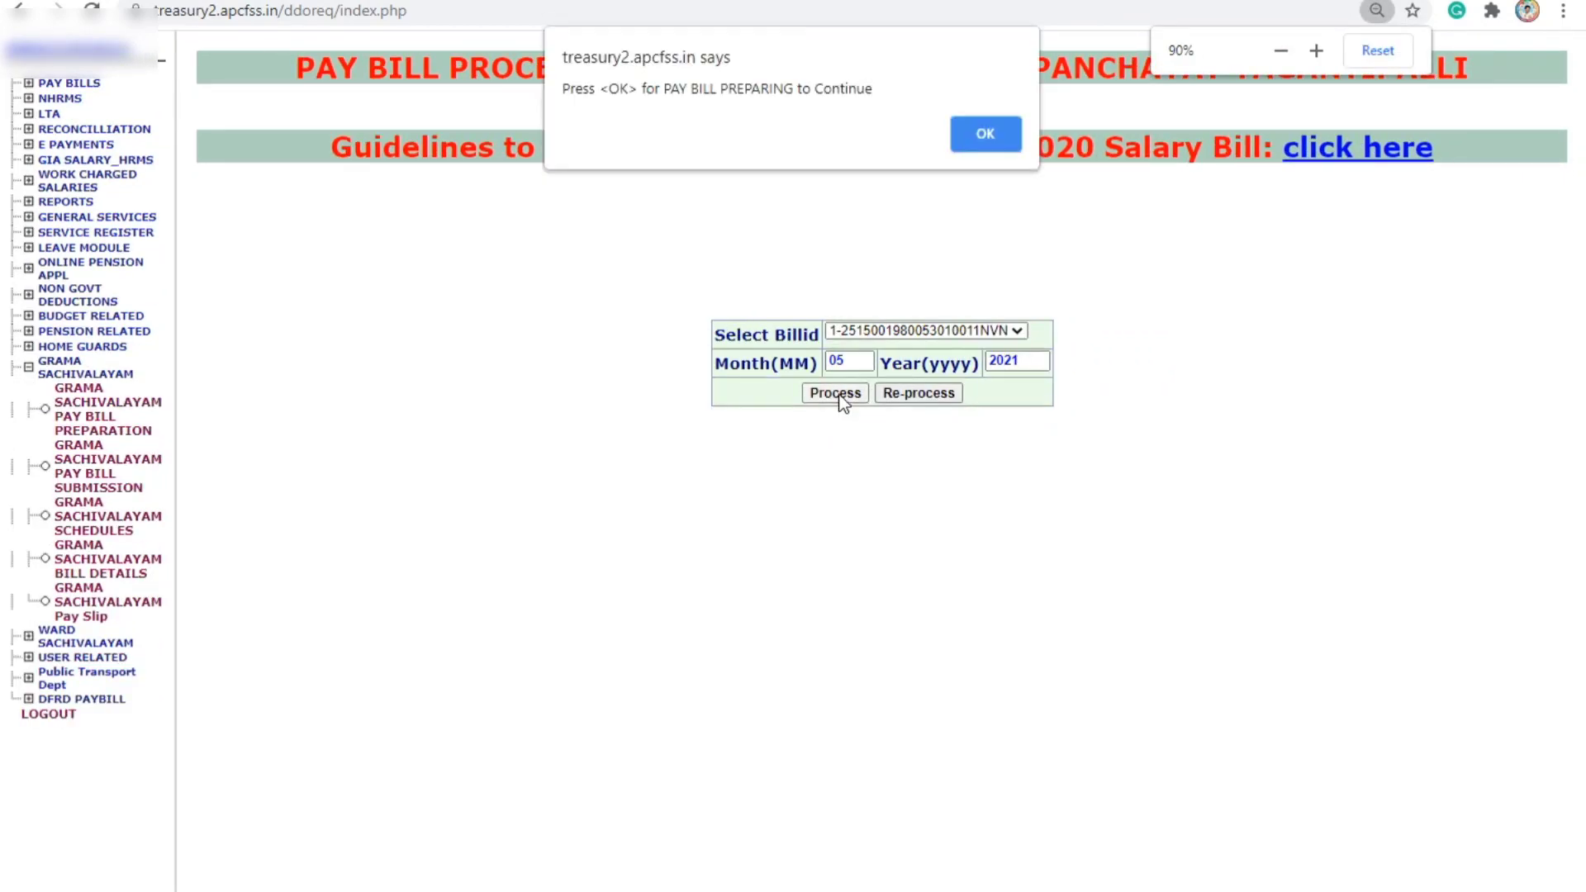
left_click(988, 131)
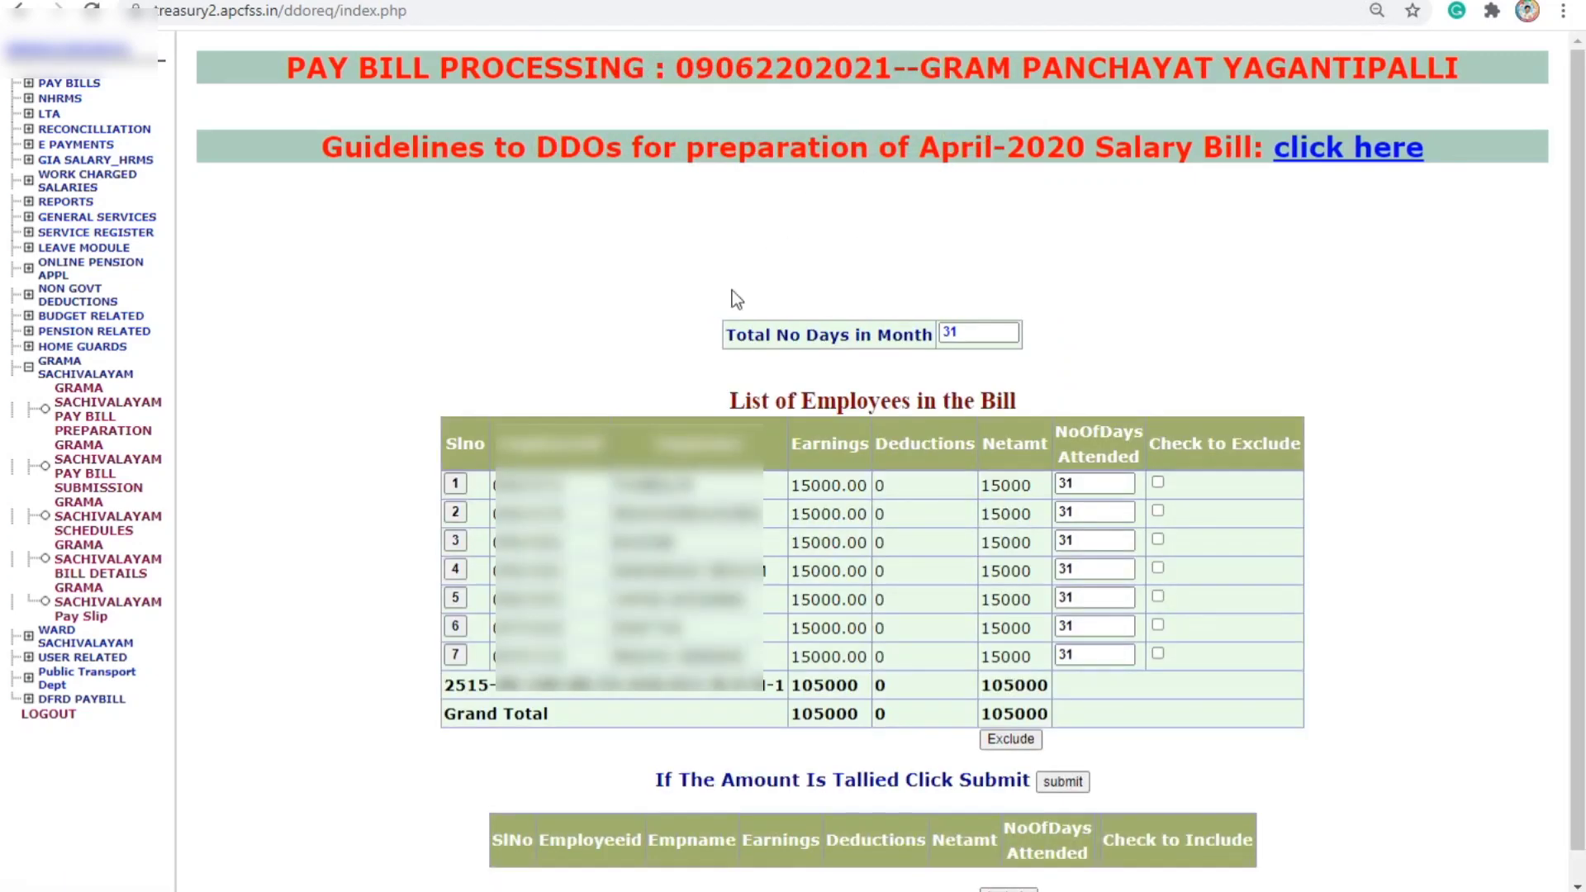
Step: Exclude the first listed employee from the pay bill and include that employee in it again
scroll(572, 493, "down", 1)
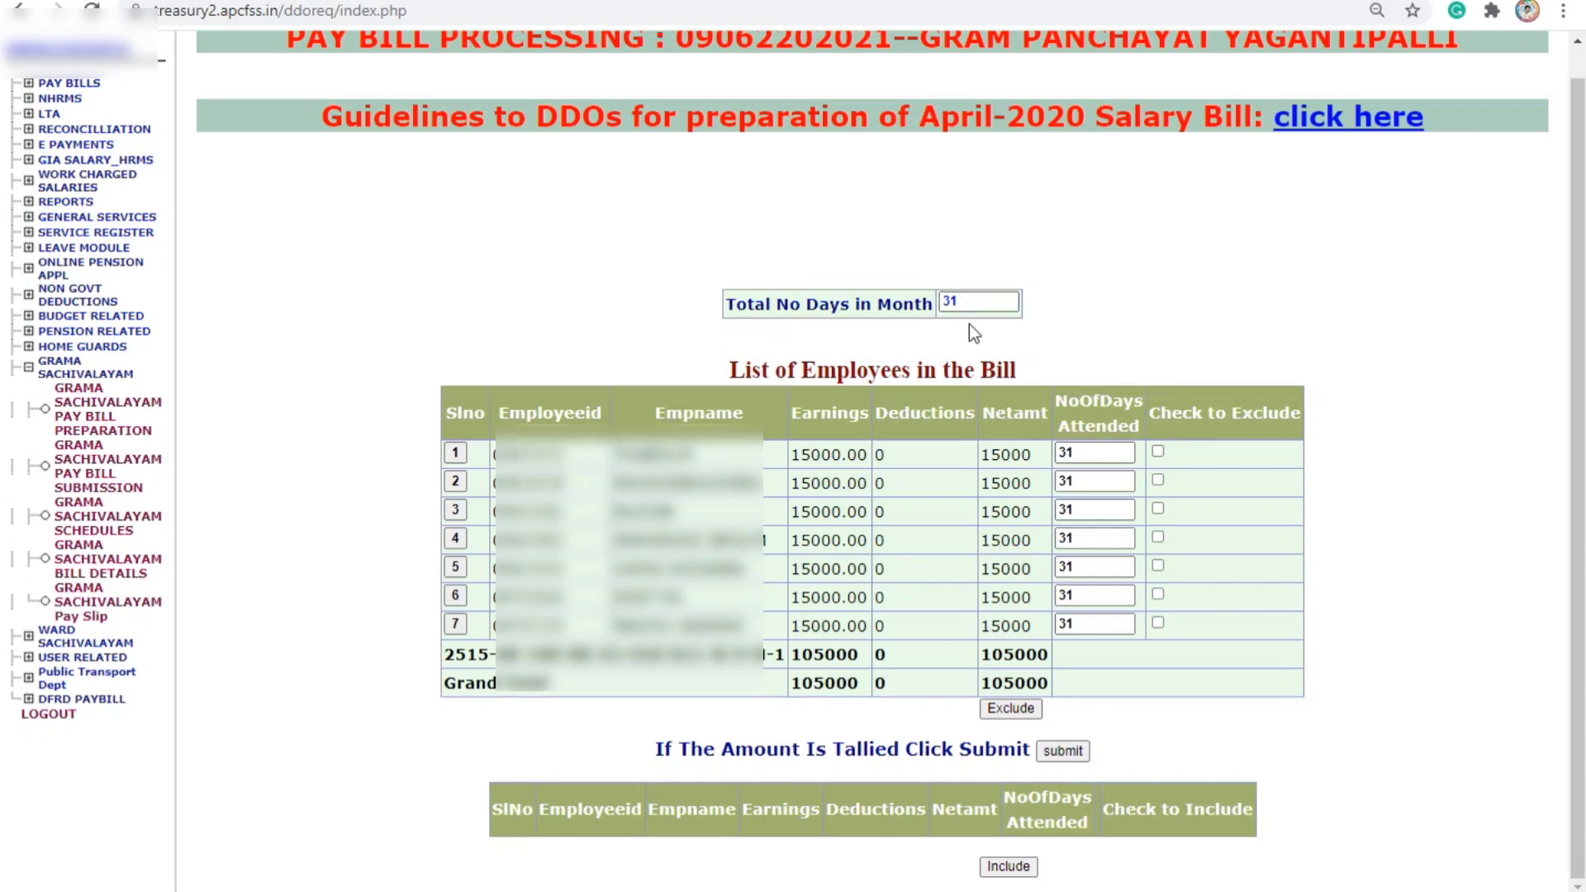
double_click(951, 301)
left_click(1086, 453)
left_click(1170, 451)
left_click(1158, 451)
left_click(1006, 708)
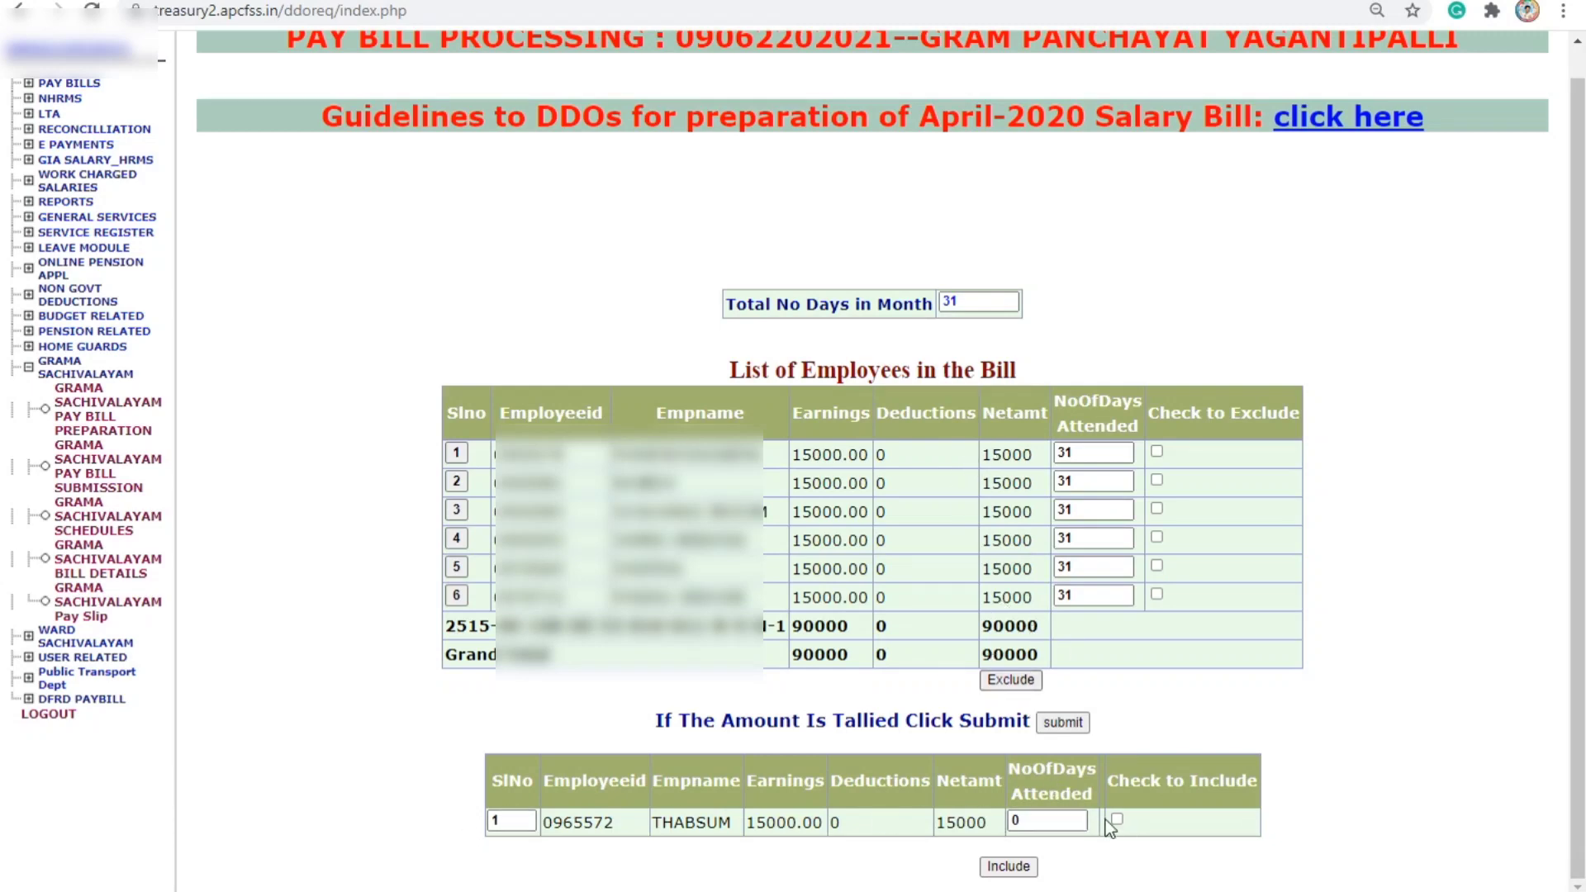
left_click(1016, 863)
left_click(983, 134)
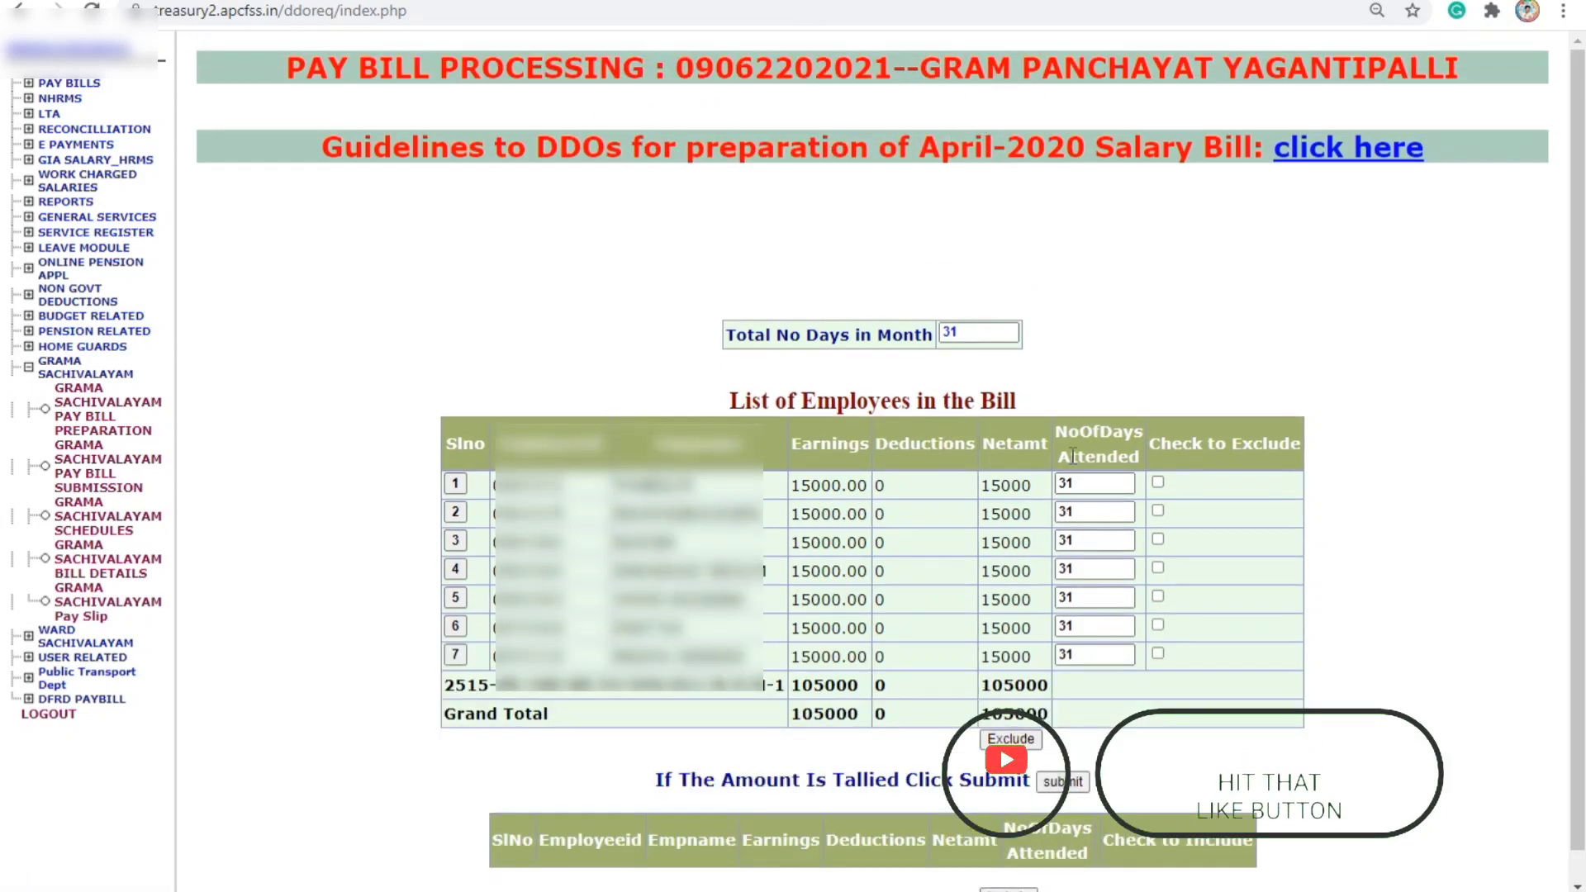
Step: Set the first listed employee's number of days attended to 29 and restore it to 31
left_click(1100, 487)
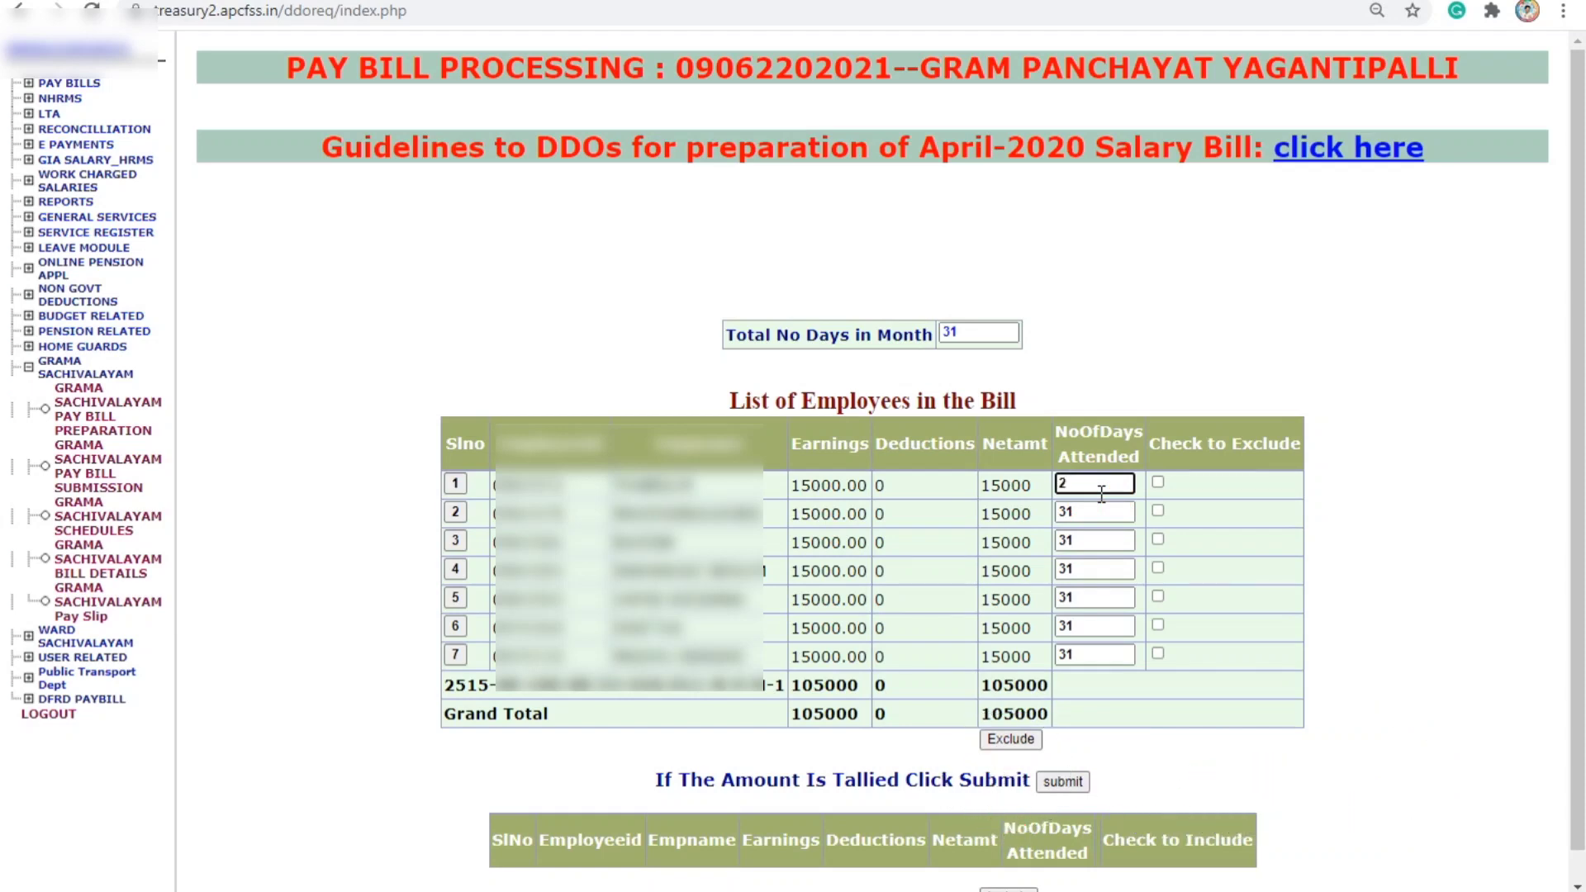
left_click(1157, 368)
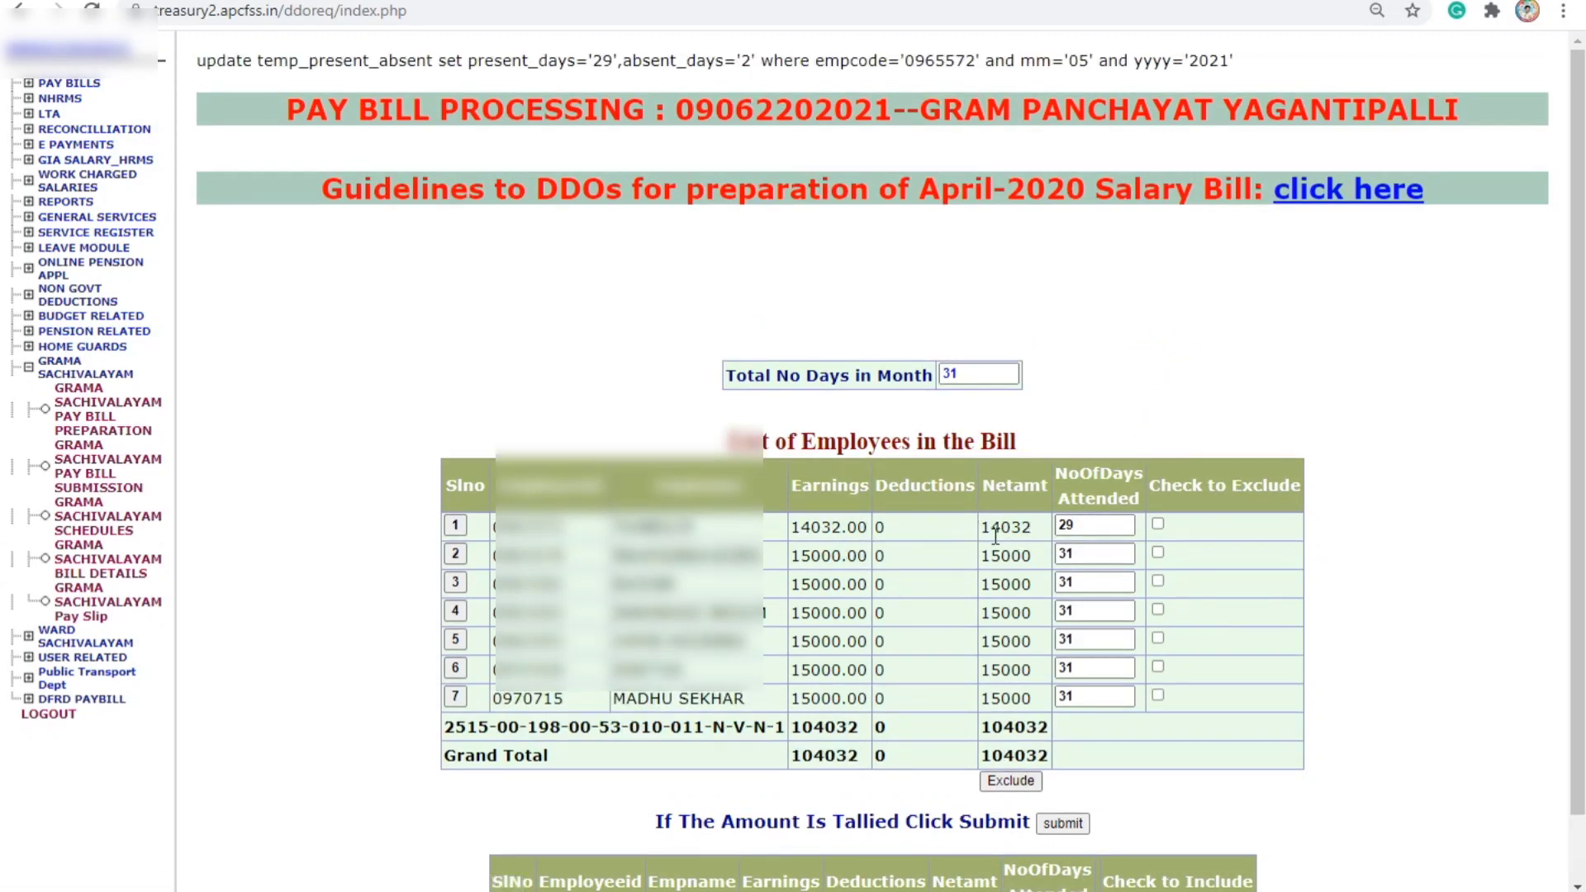
left_click(1090, 525)
key("BackSpace")
key("BackSpace")
left_click(1338, 433)
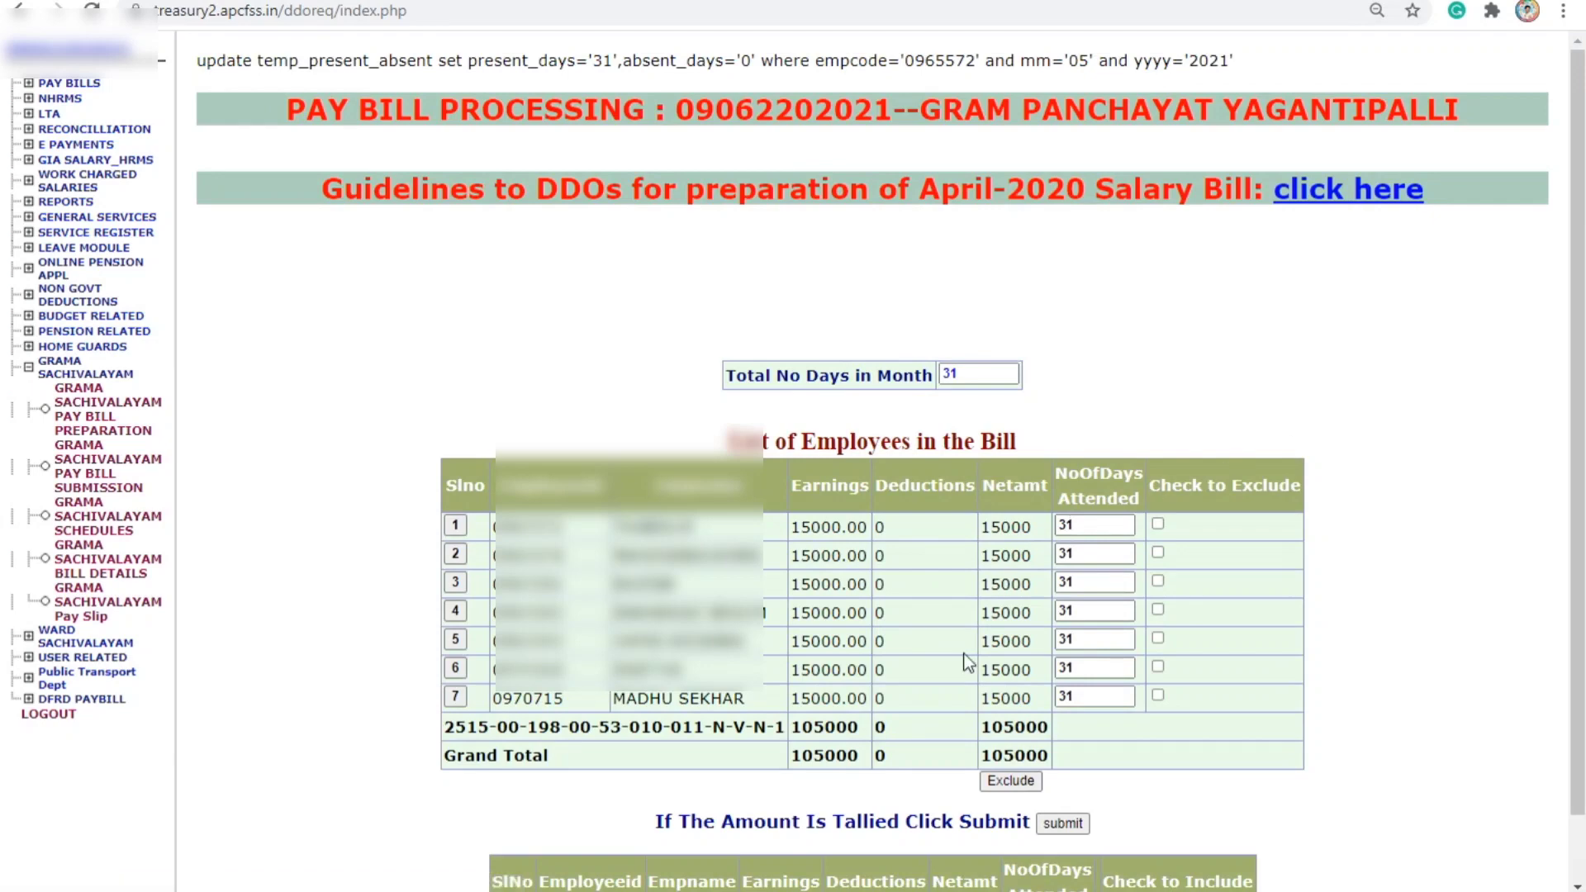
Step: Submit the tallied employee list and proceed past the cadre strength verification to complete the pay bill processing
scroll(968, 670, "down", 1)
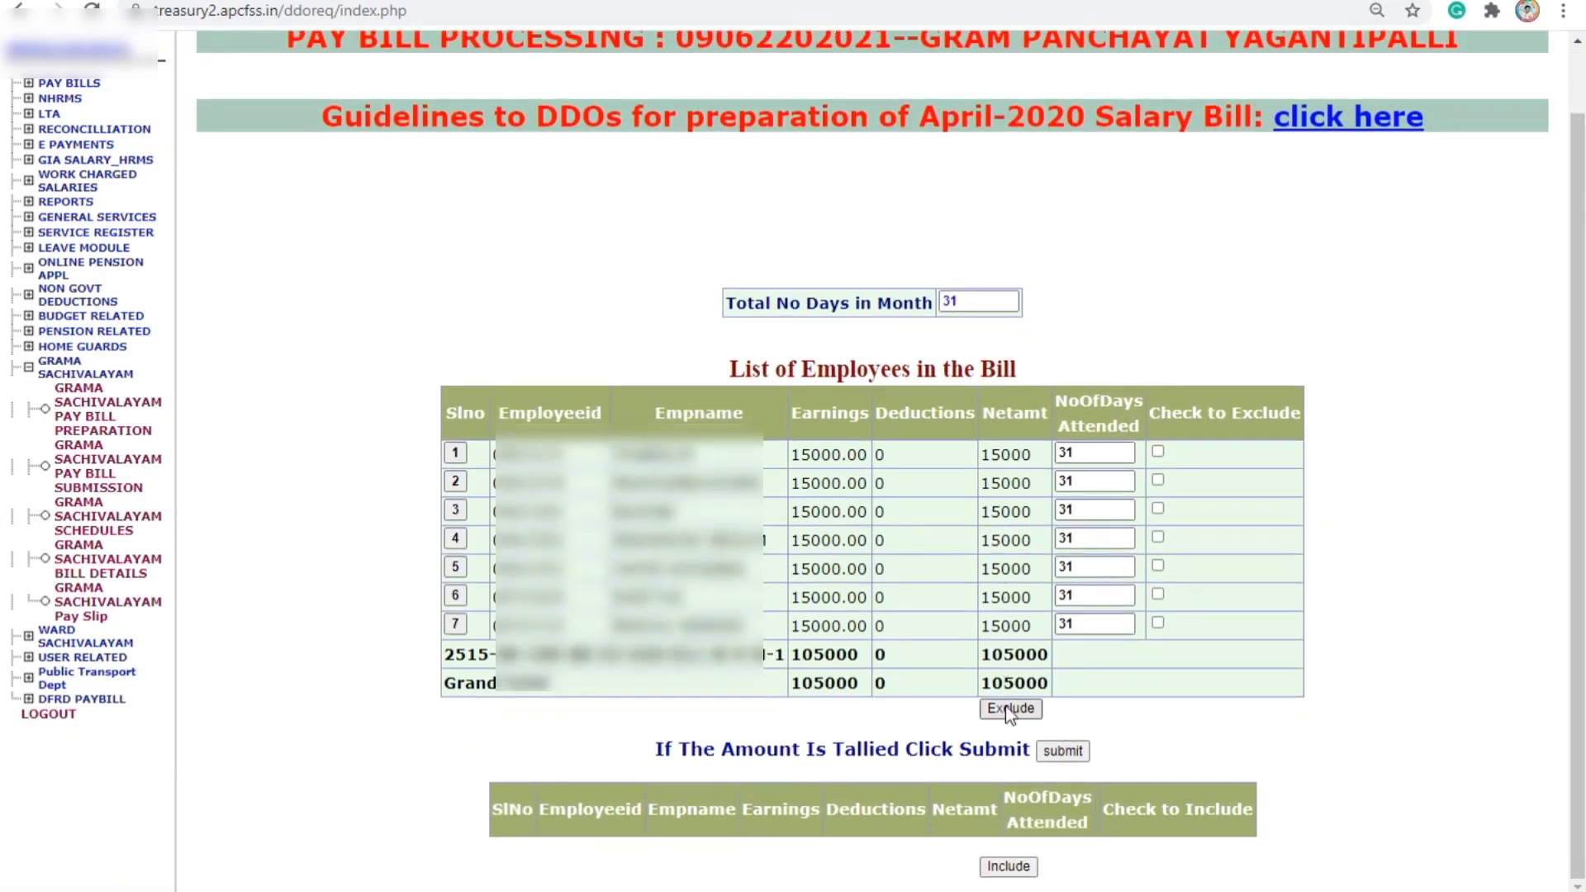
left_click(1059, 751)
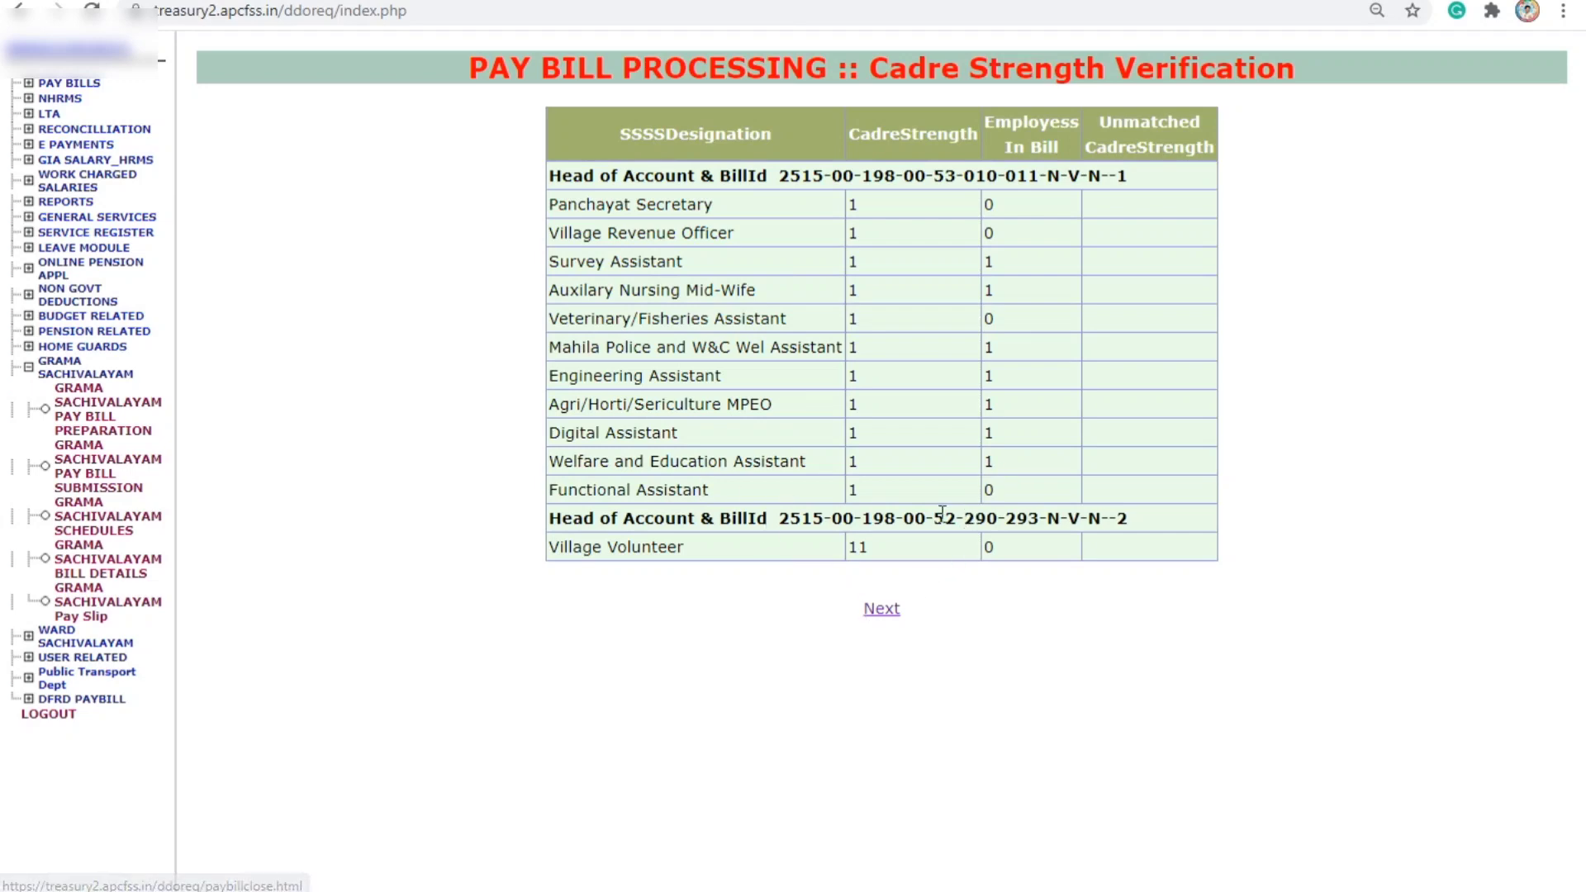
left_click(885, 612)
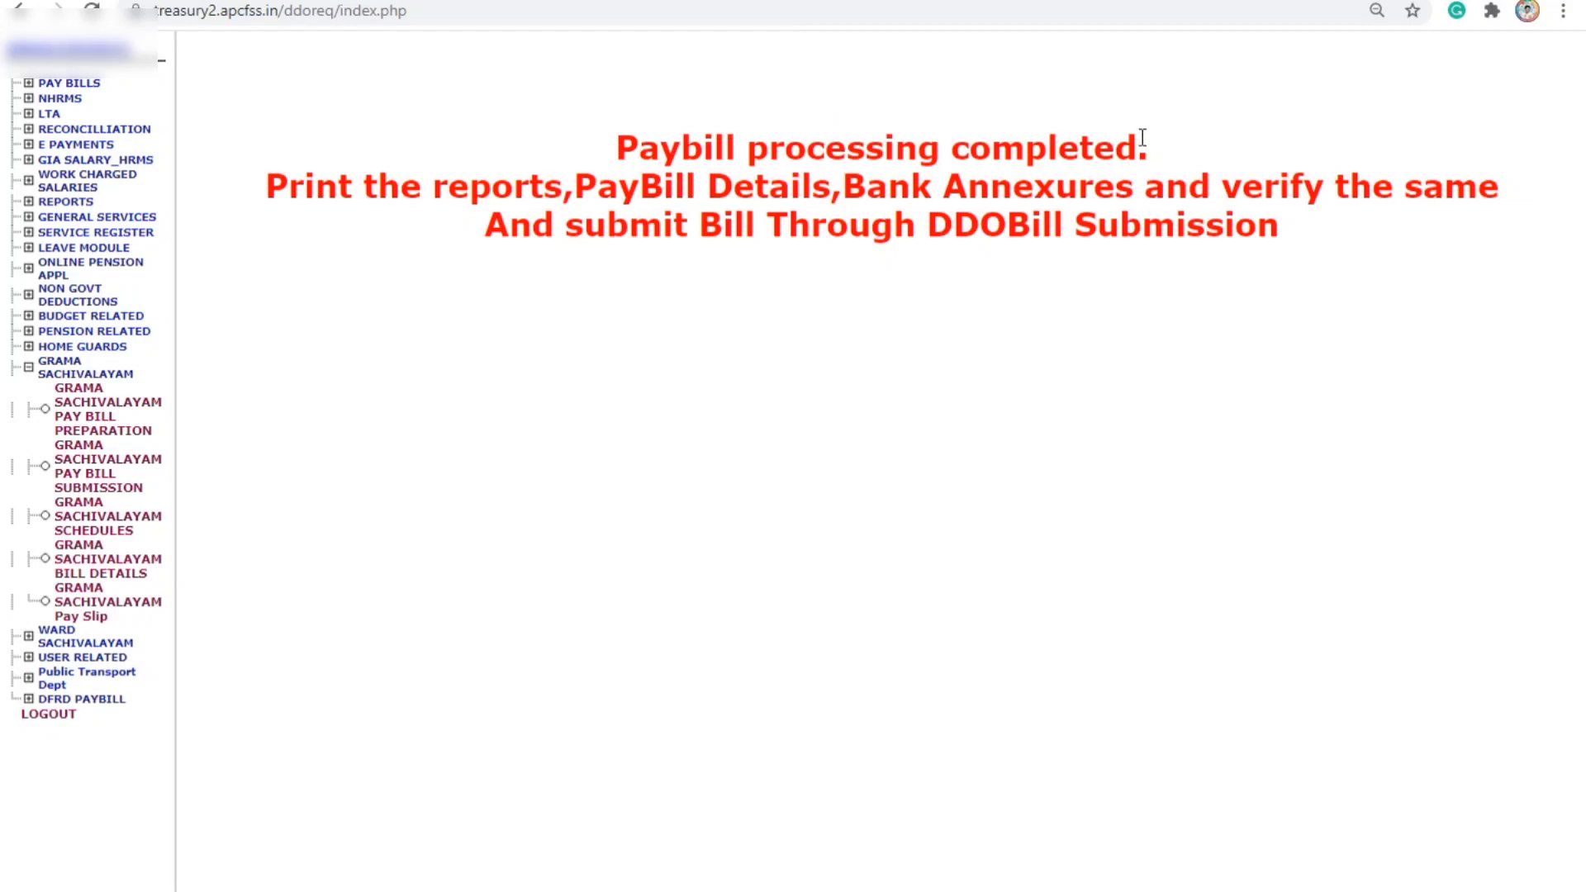
left_click_drag(1142, 137, 585, 186)
left_click(821, 415)
Step: Open Grama Sachivalayam pay bill submission and choose form number 047 with the form description GRAMA SACHIVALAYAMA
left_click(85, 482)
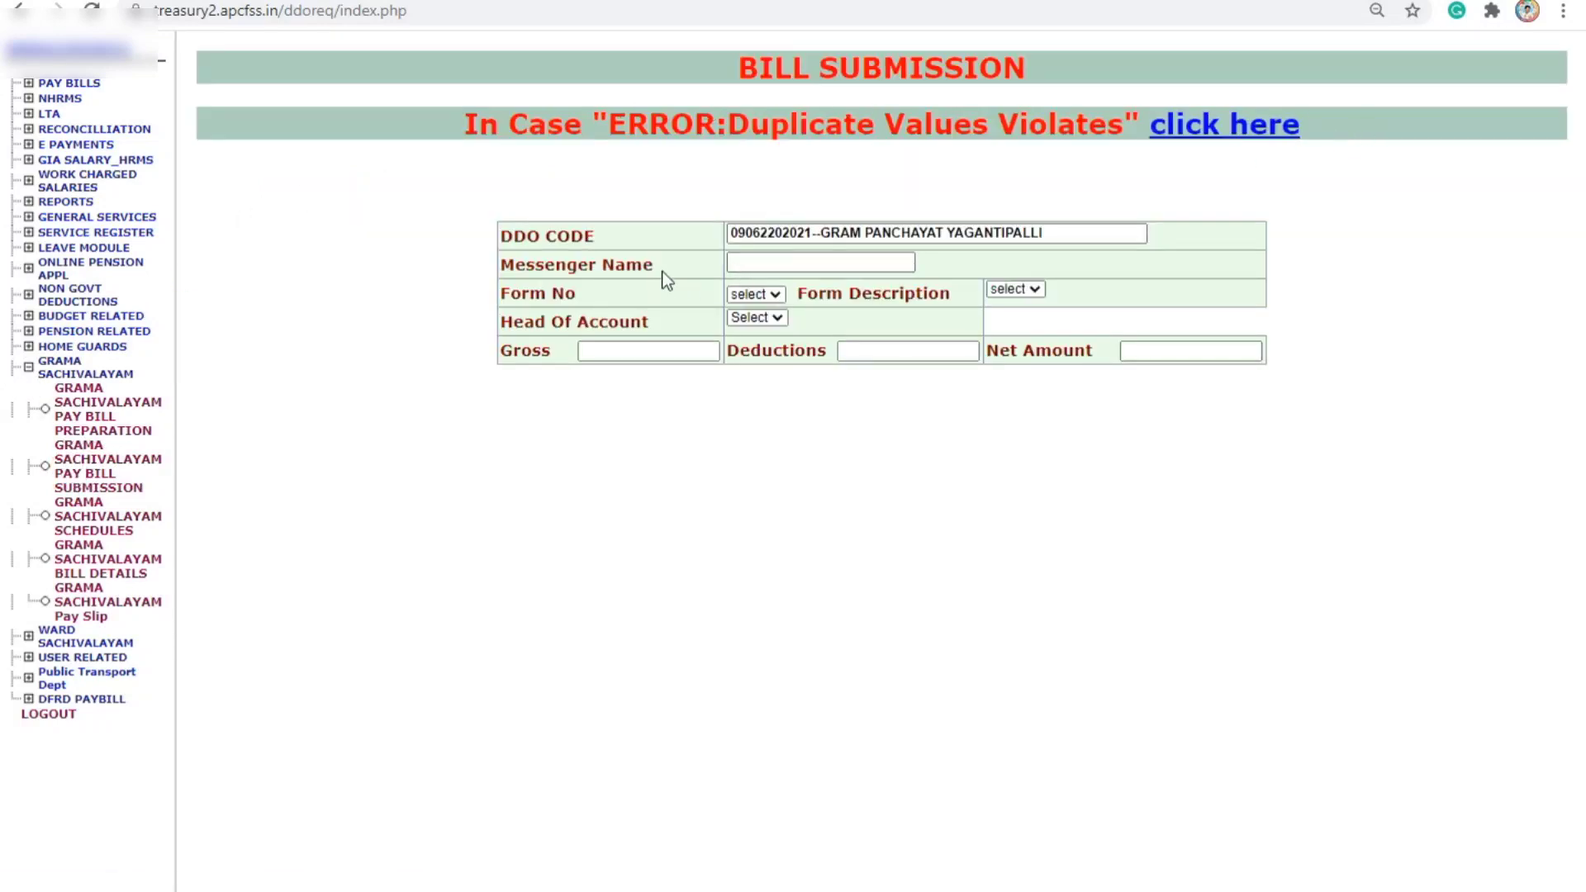
left_click(755, 295)
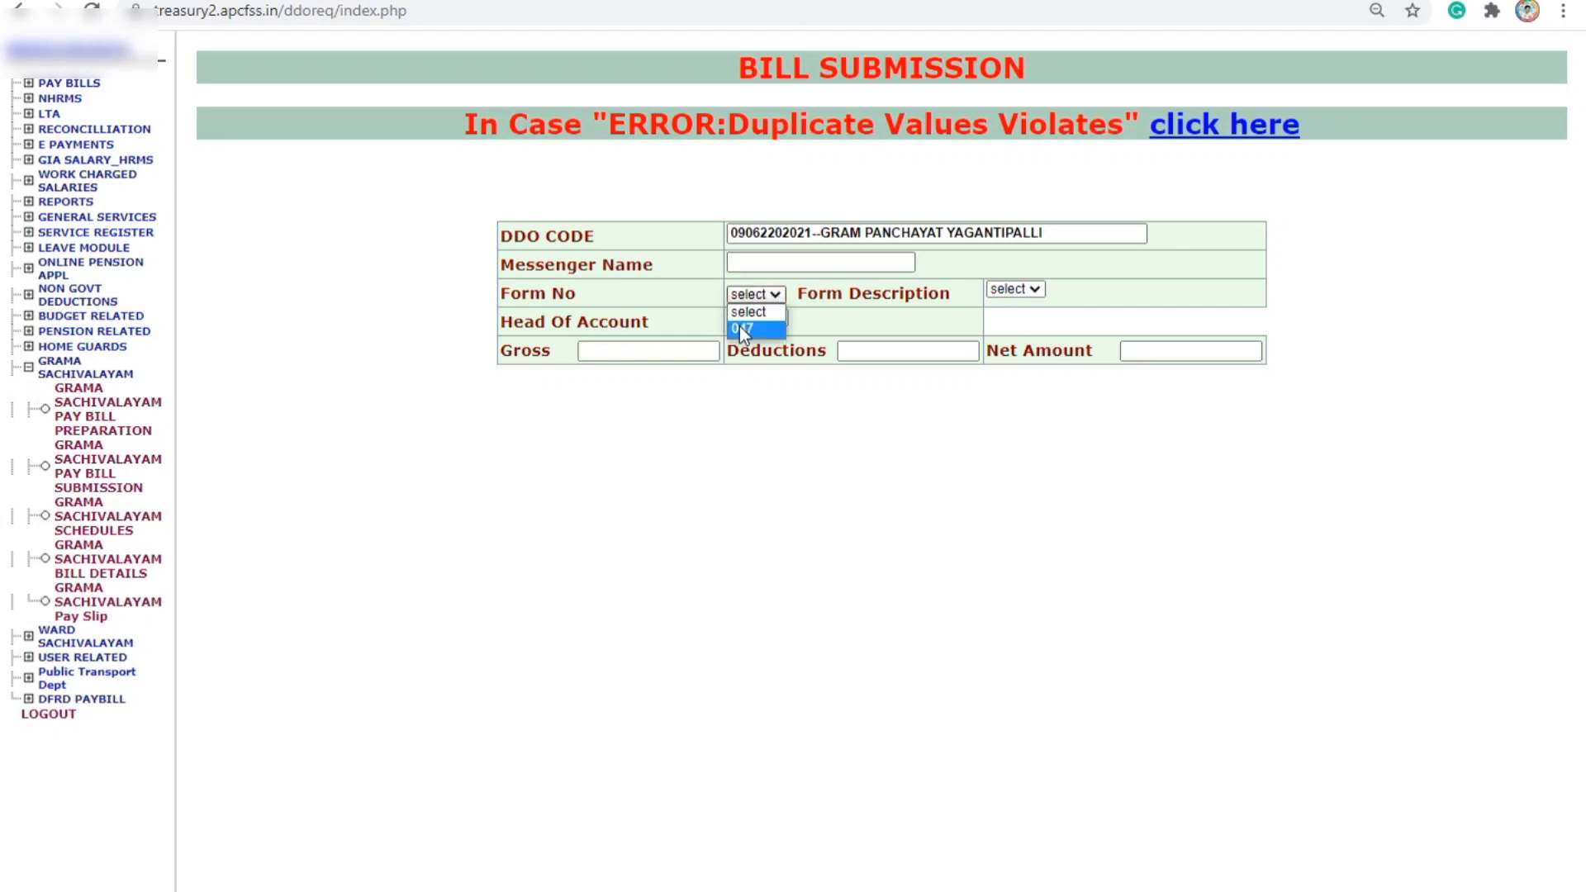
left_click(740, 330)
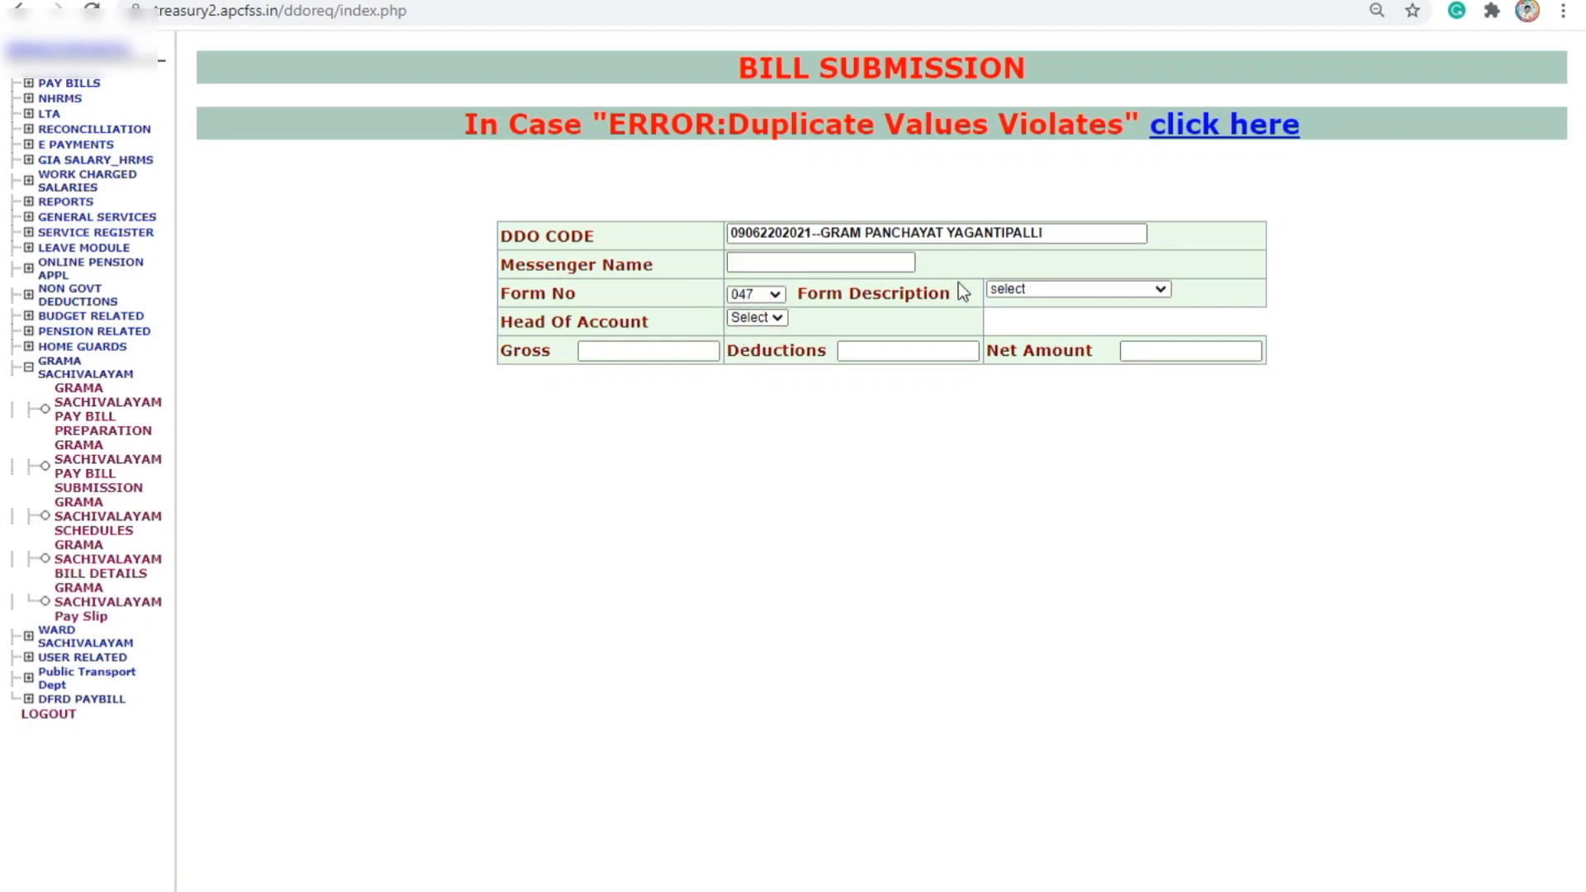
left_click(1037, 294)
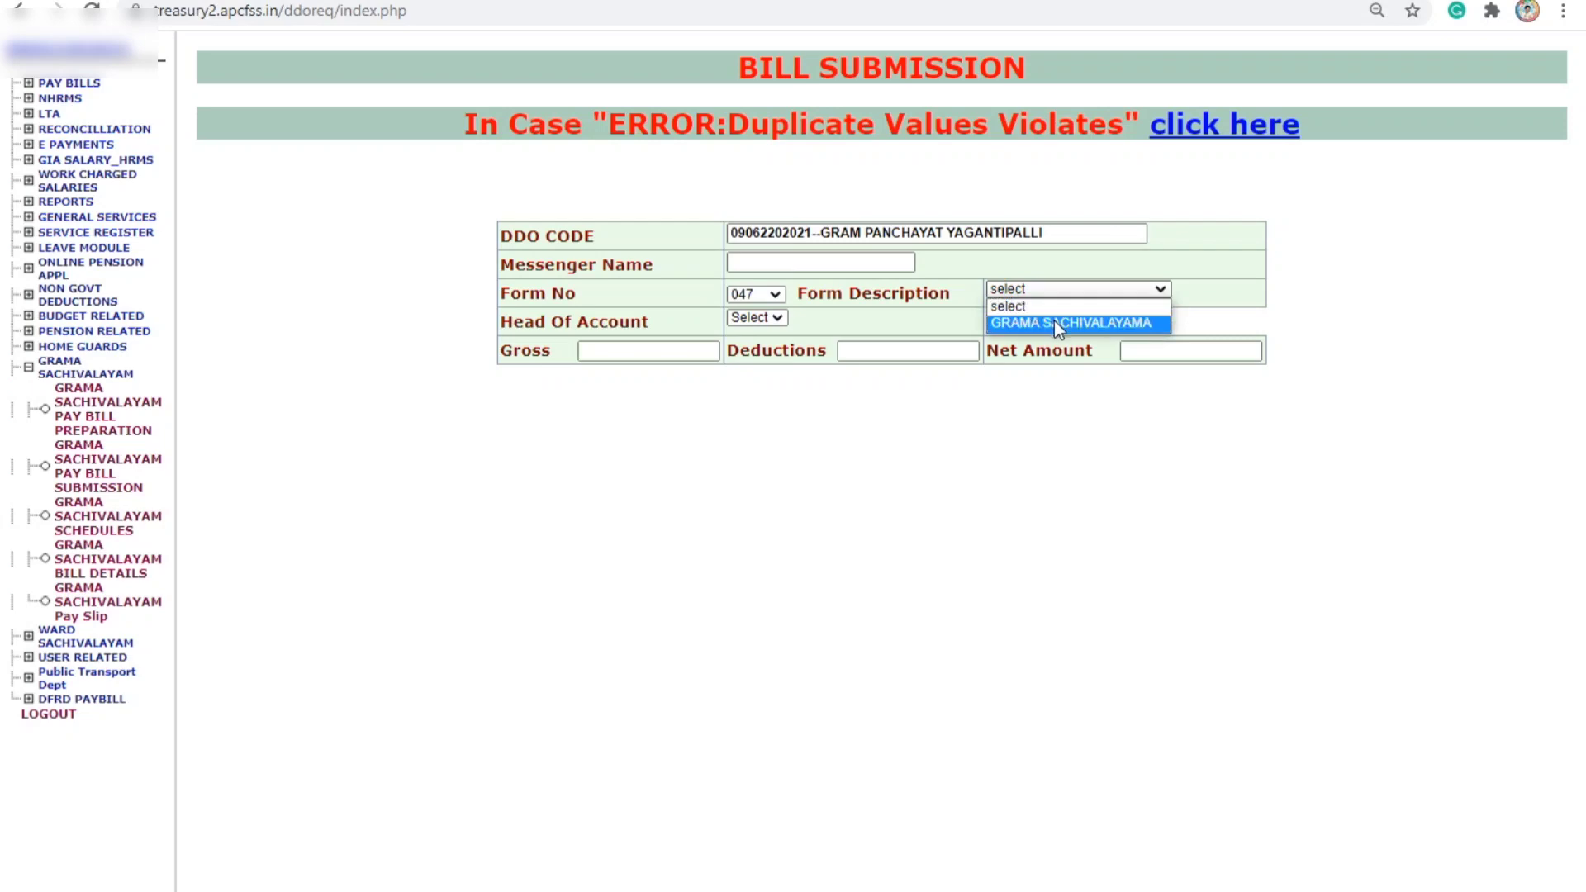
left_click(1054, 320)
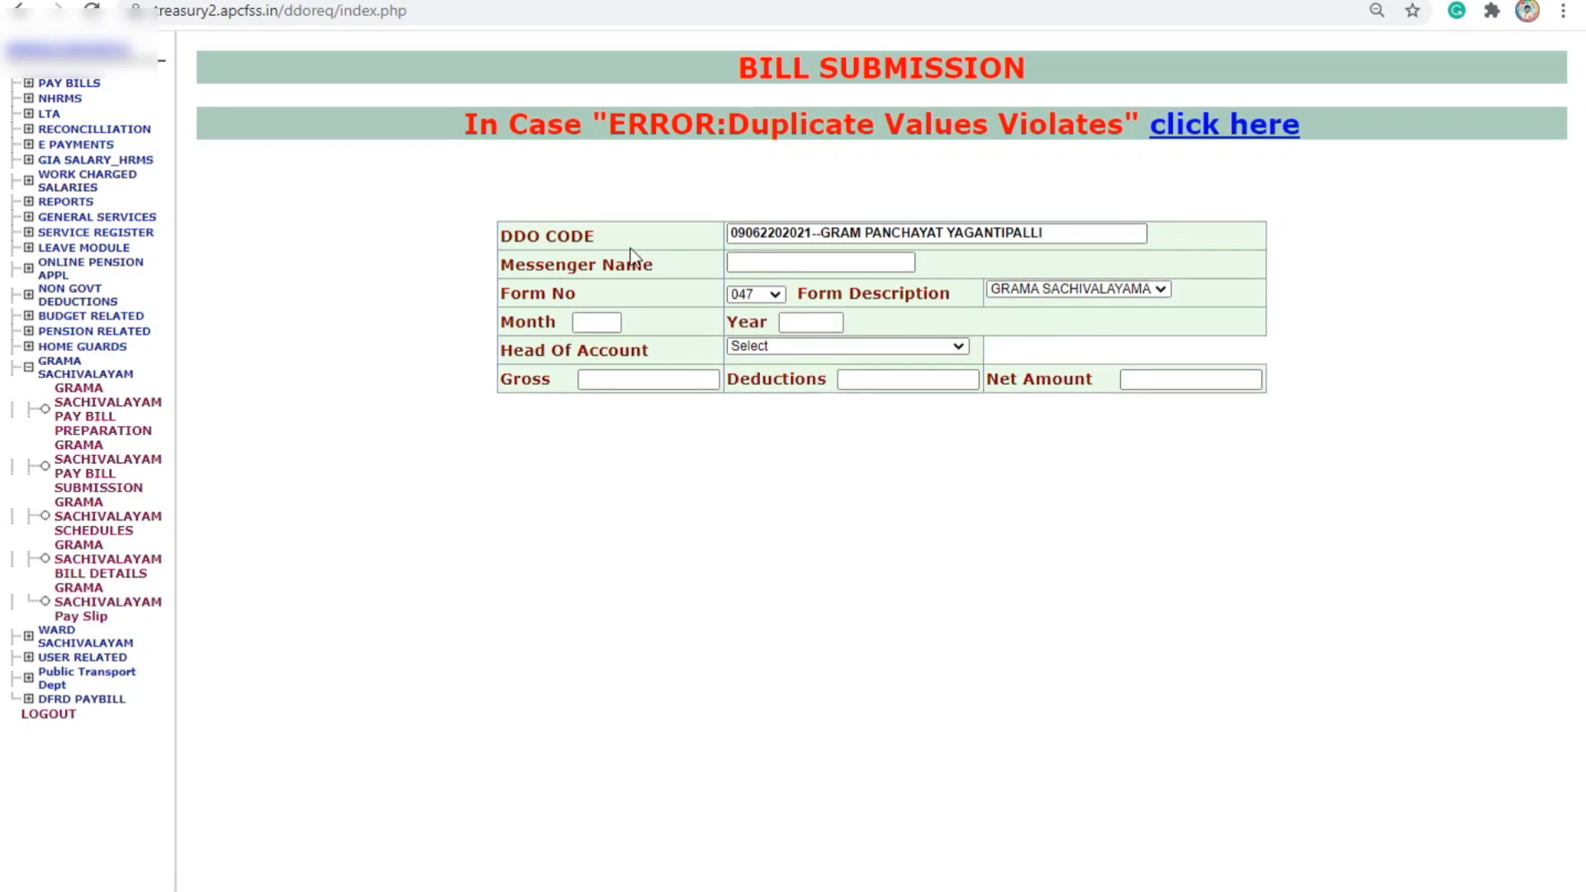
left_click(579, 319)
type("05")
left_click(797, 322)
type("20")
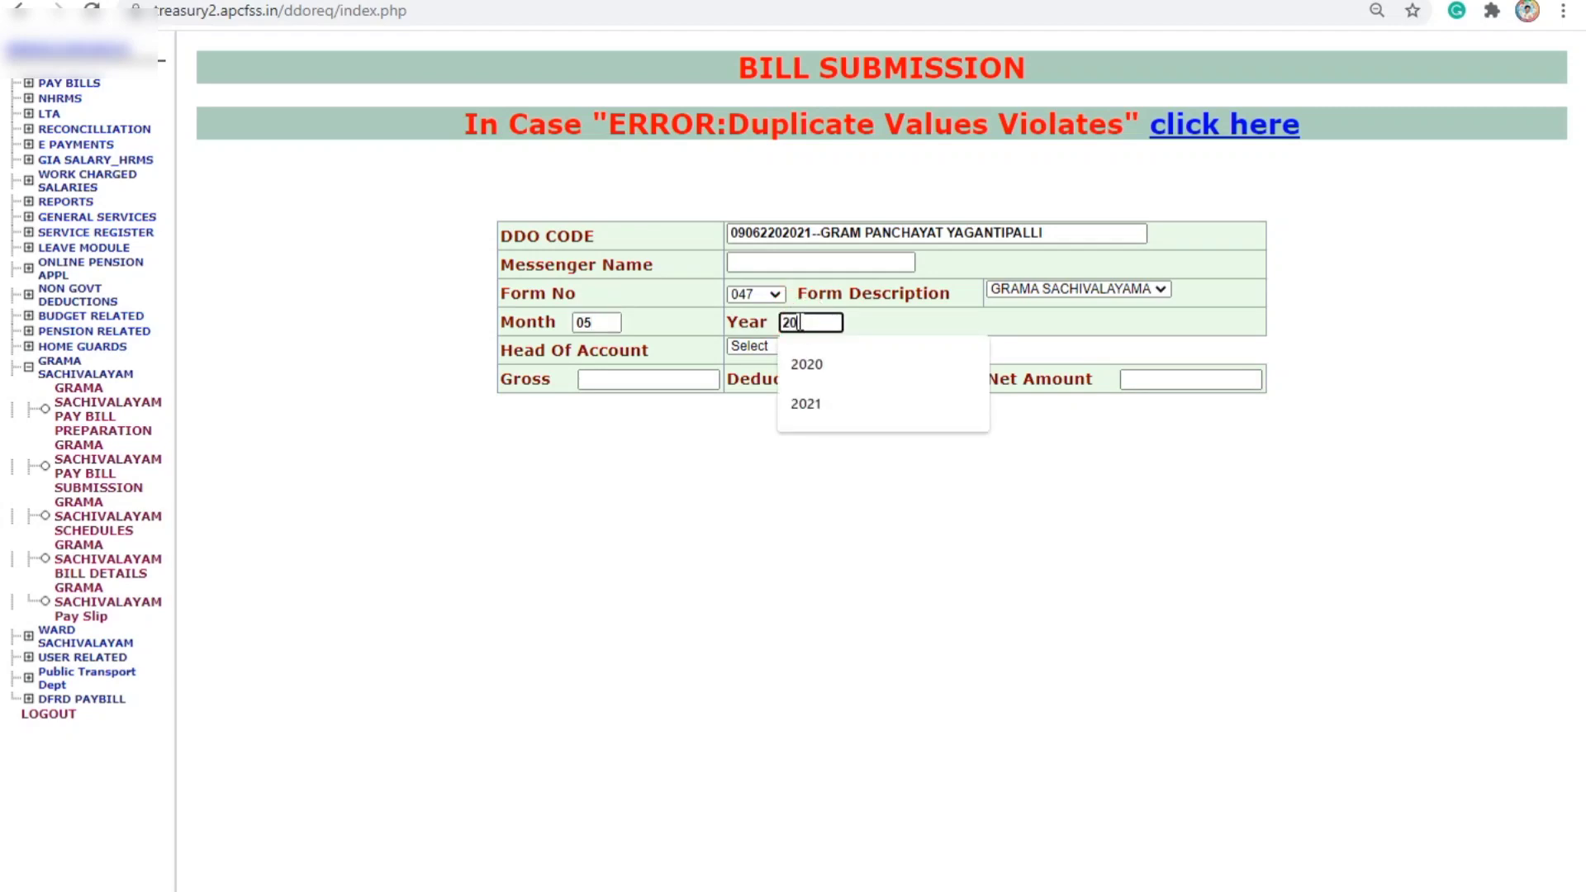
type("21")
left_click(1108, 320)
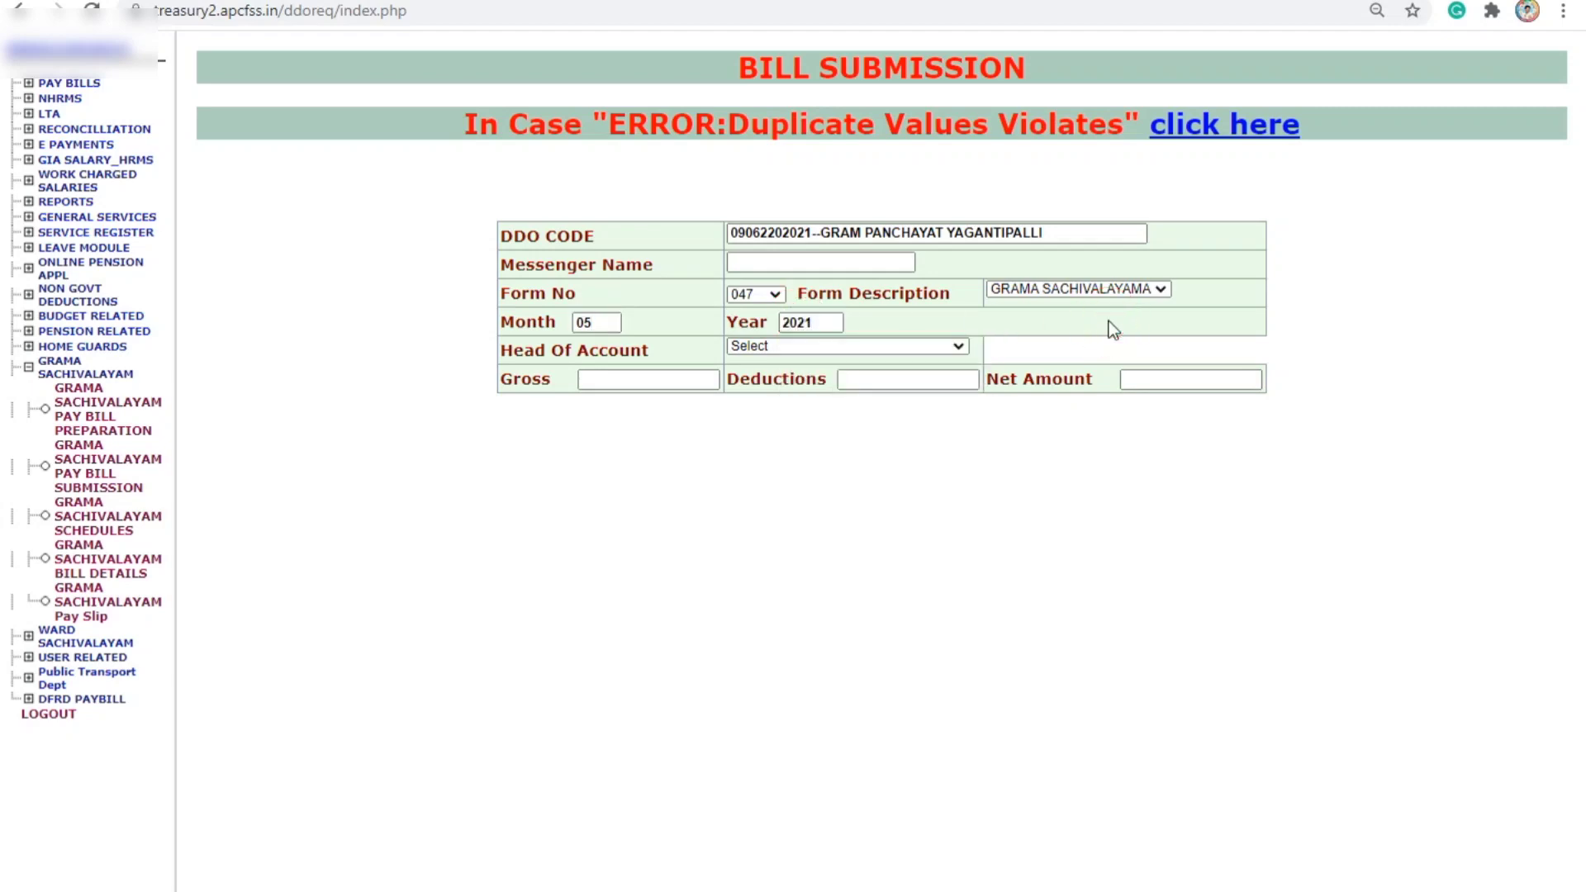
left_click(776, 345)
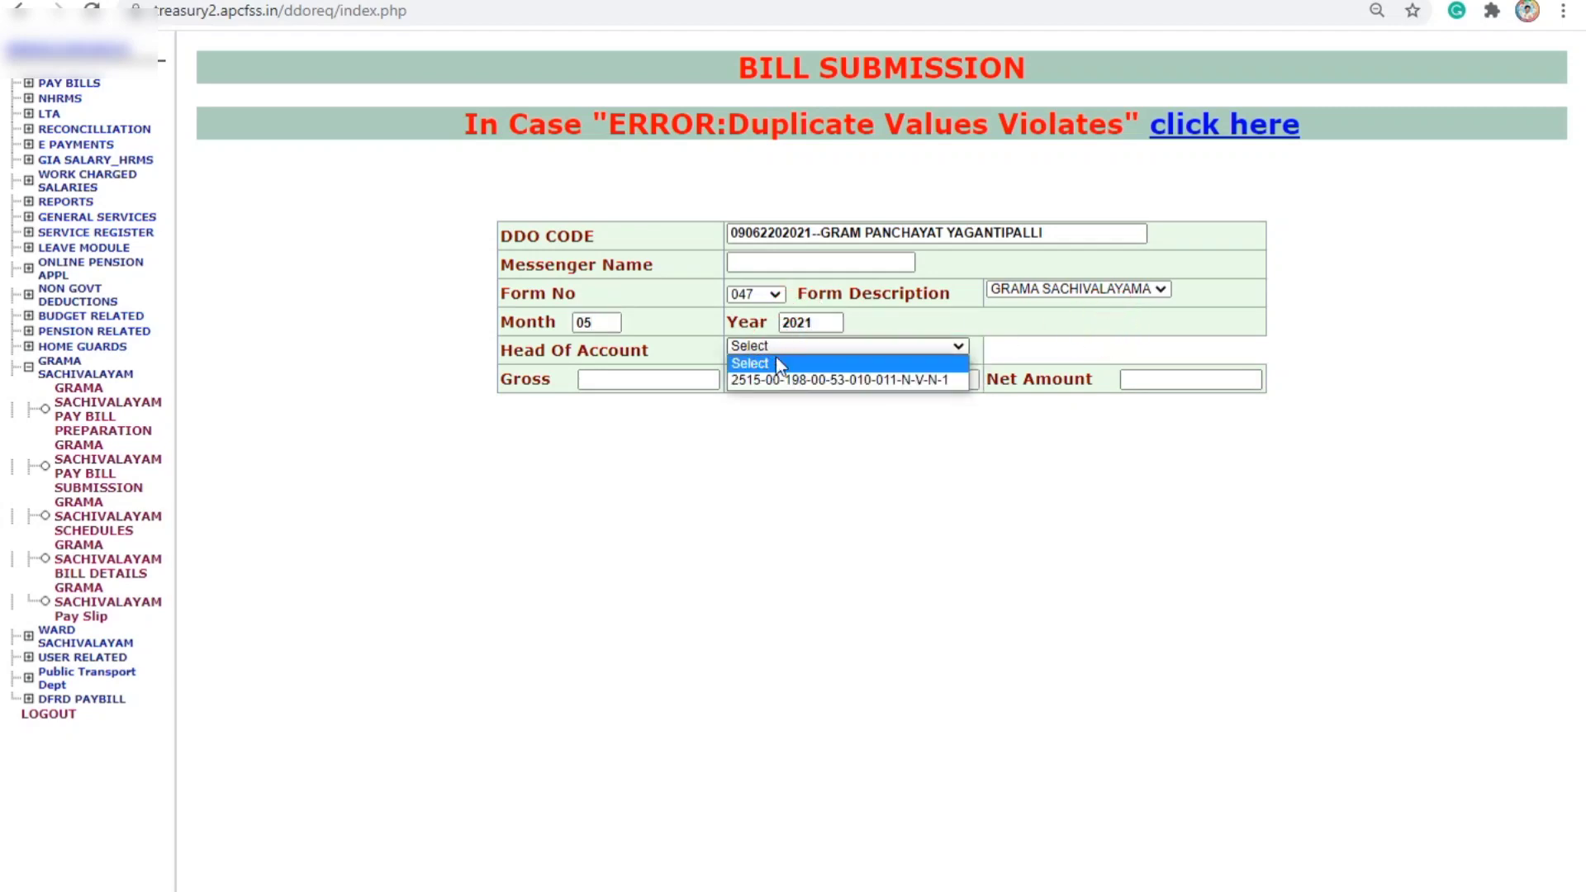
left_click(781, 379)
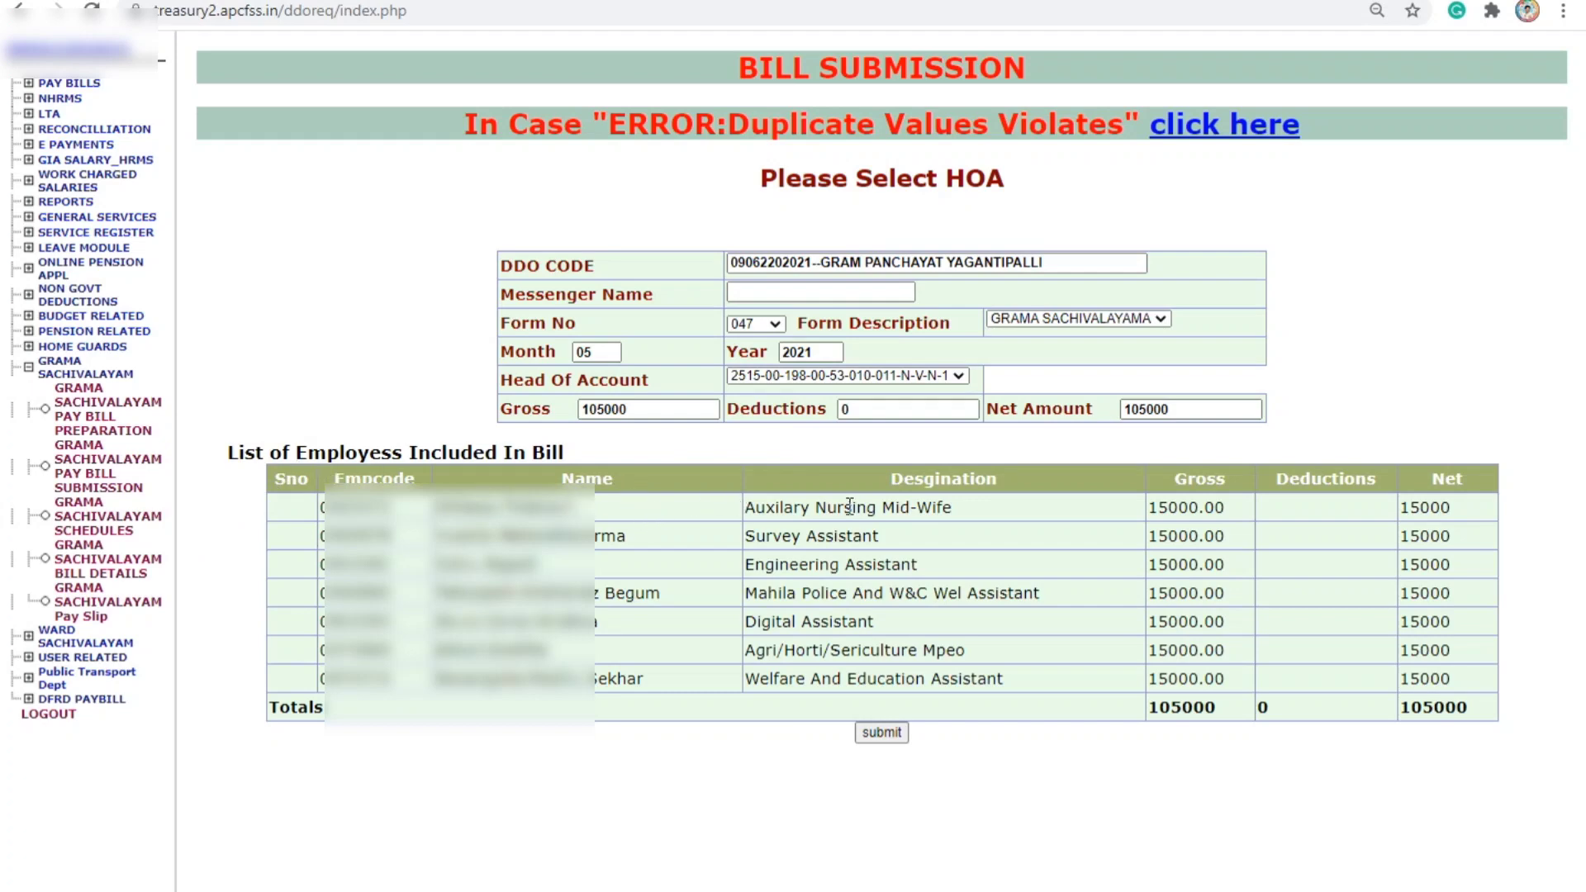
Step: Fill in the messenger's name with the suggested entry and submit the bill details
left_click(788, 297)
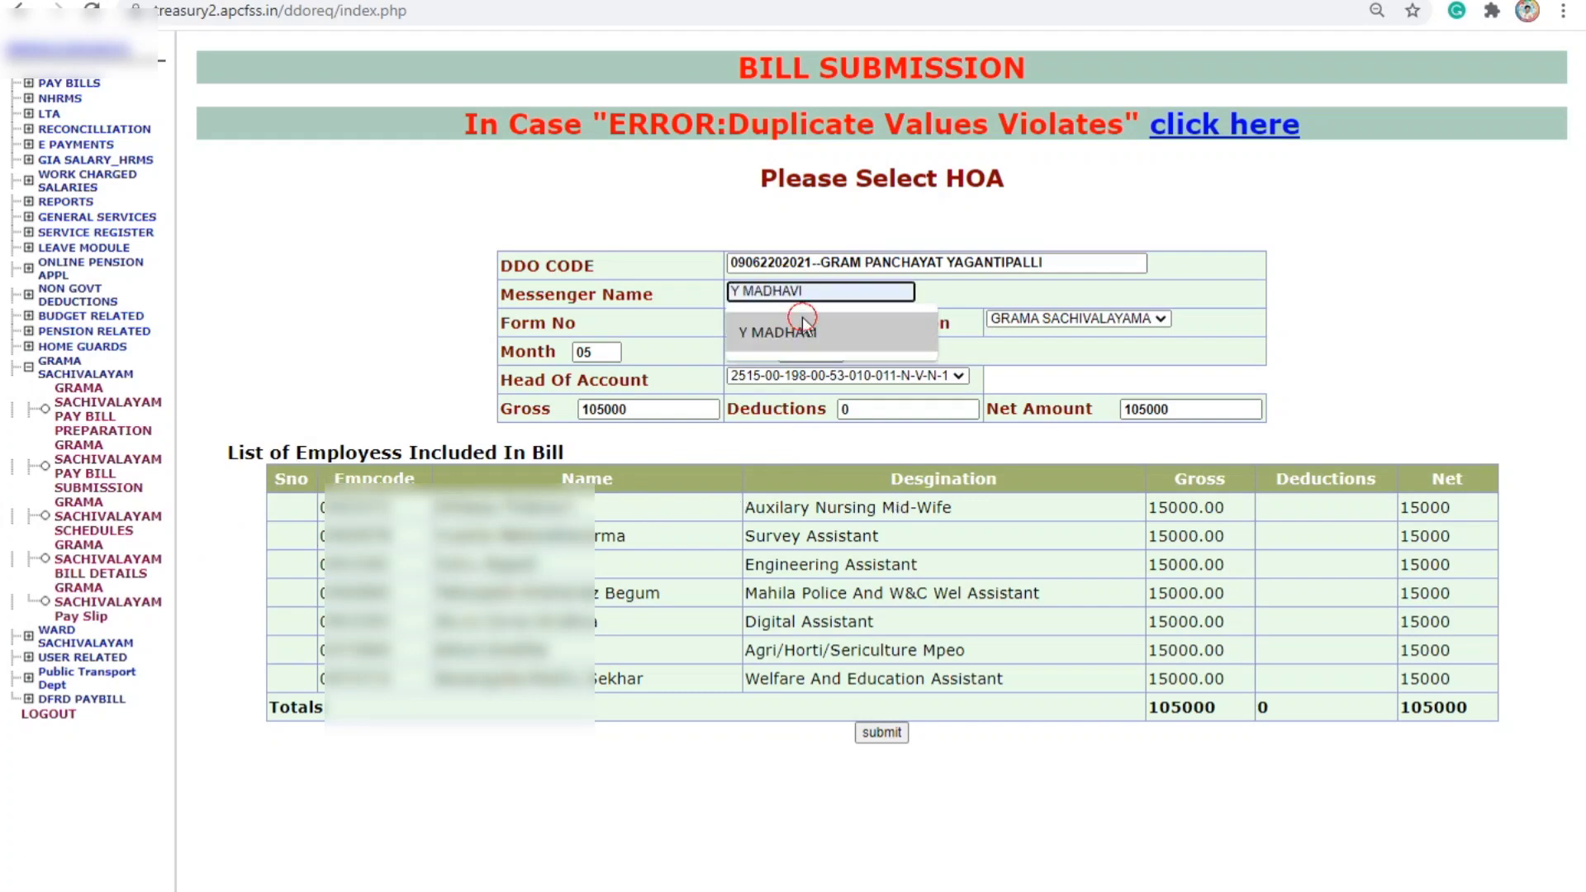
left_click(806, 316)
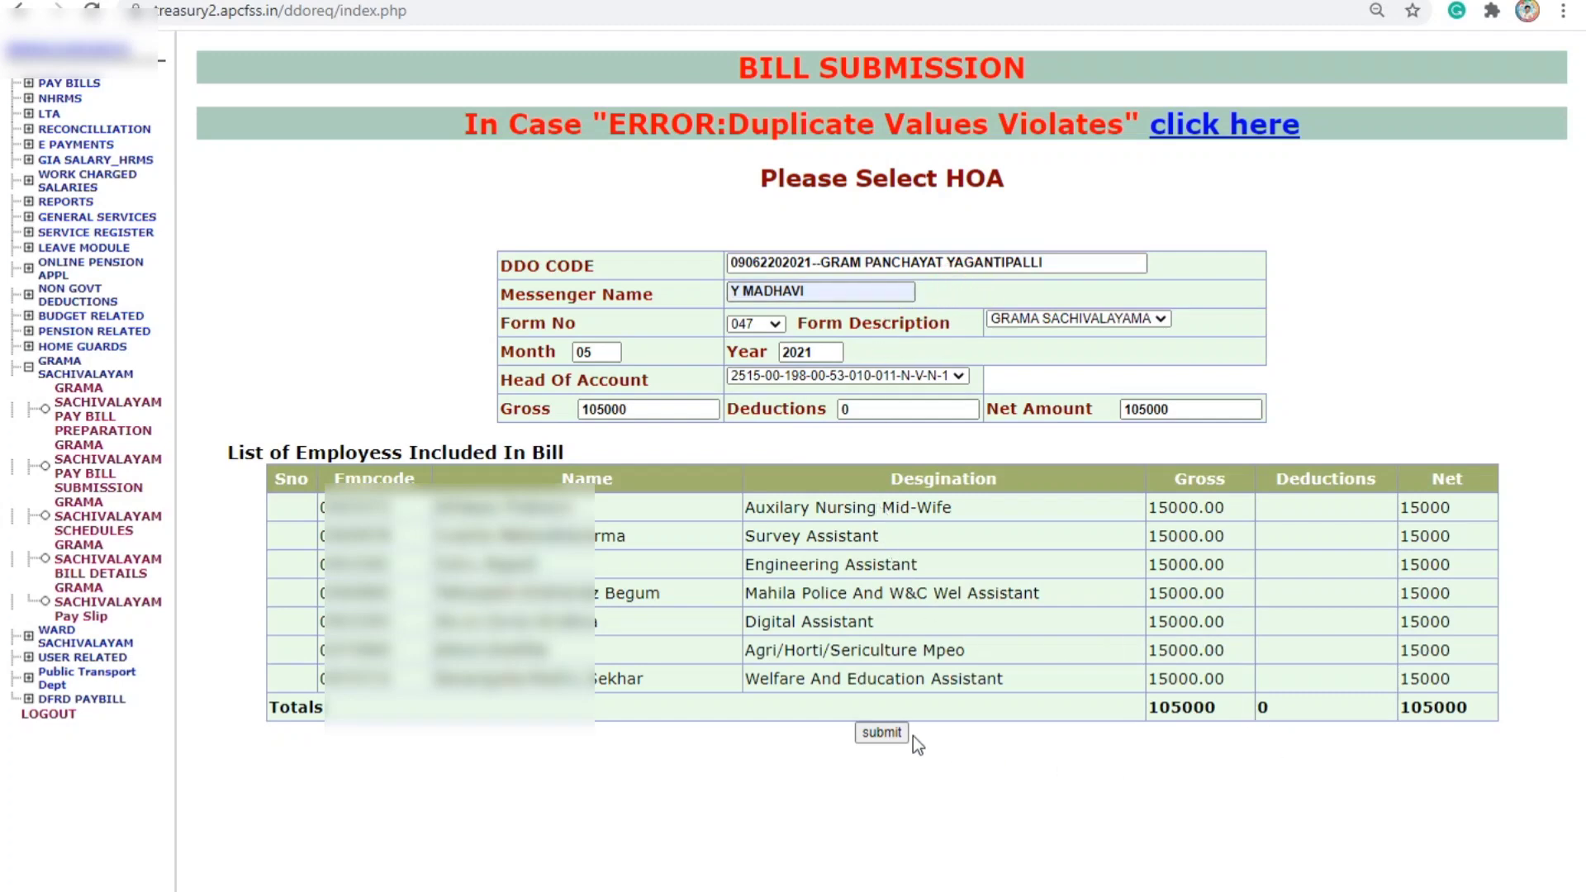
left_click(880, 733)
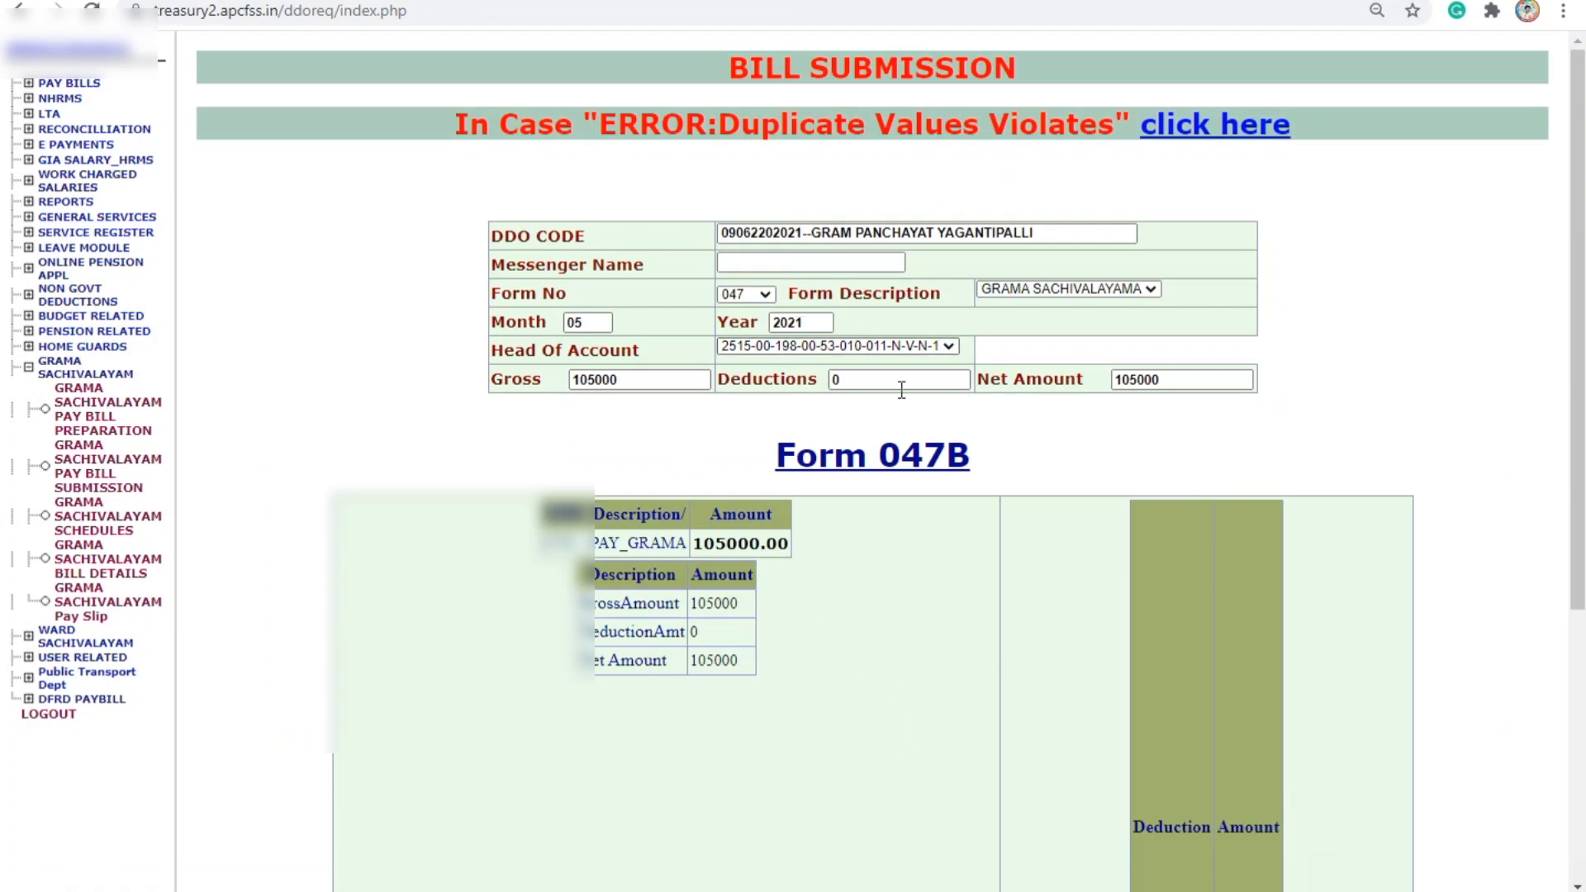
Step: Answer Y to both rules about the bill's signature and countersignature, and submit Form 047B
scroll(904, 535, "down", 5)
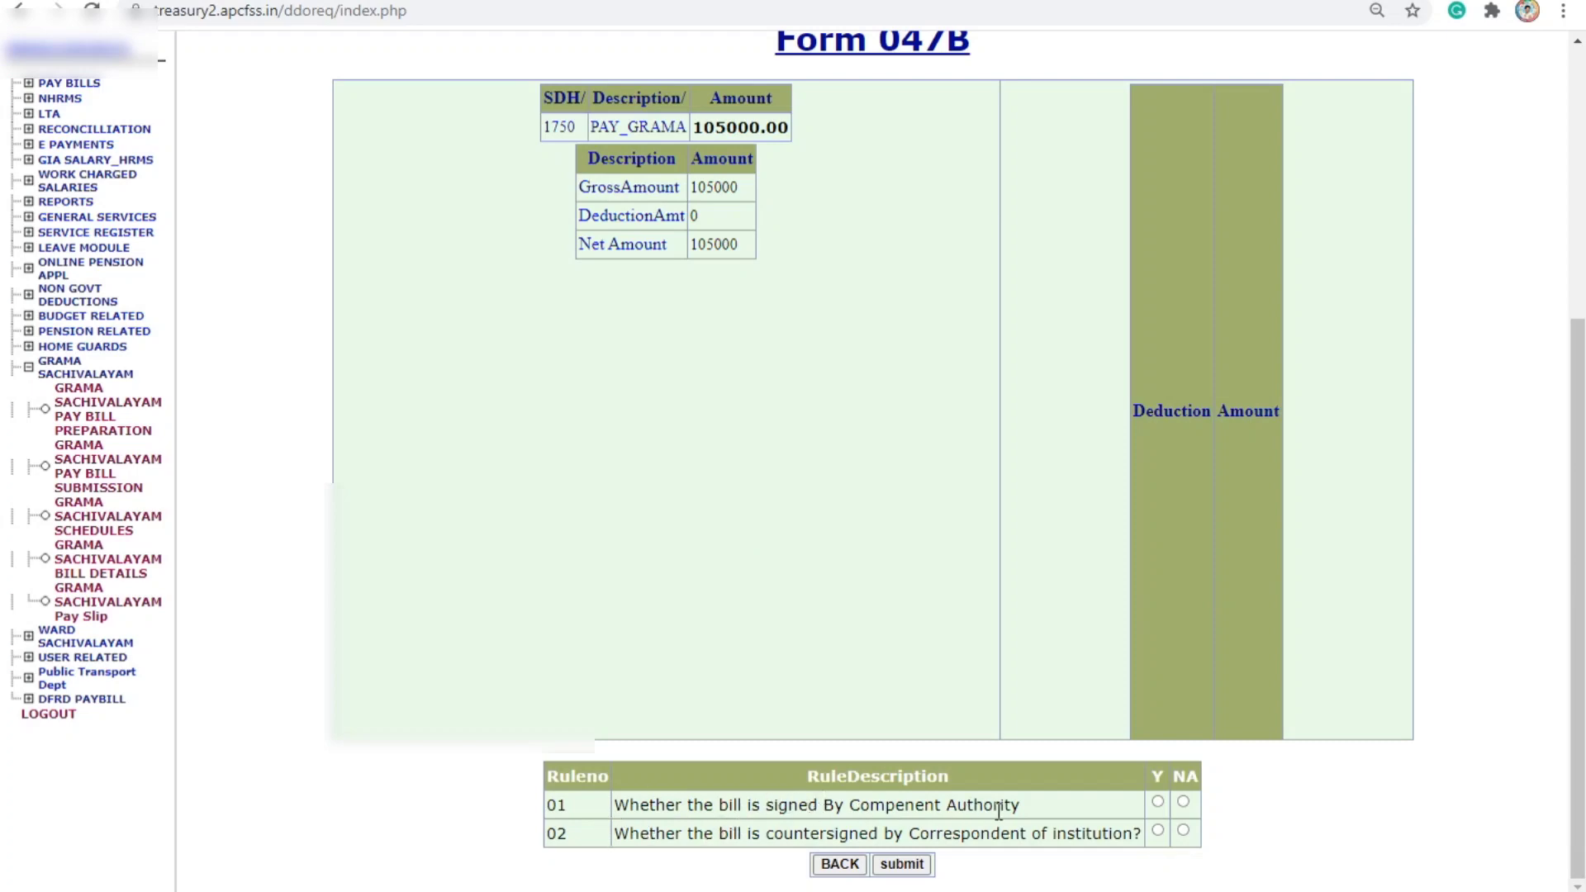
left_click(1157, 803)
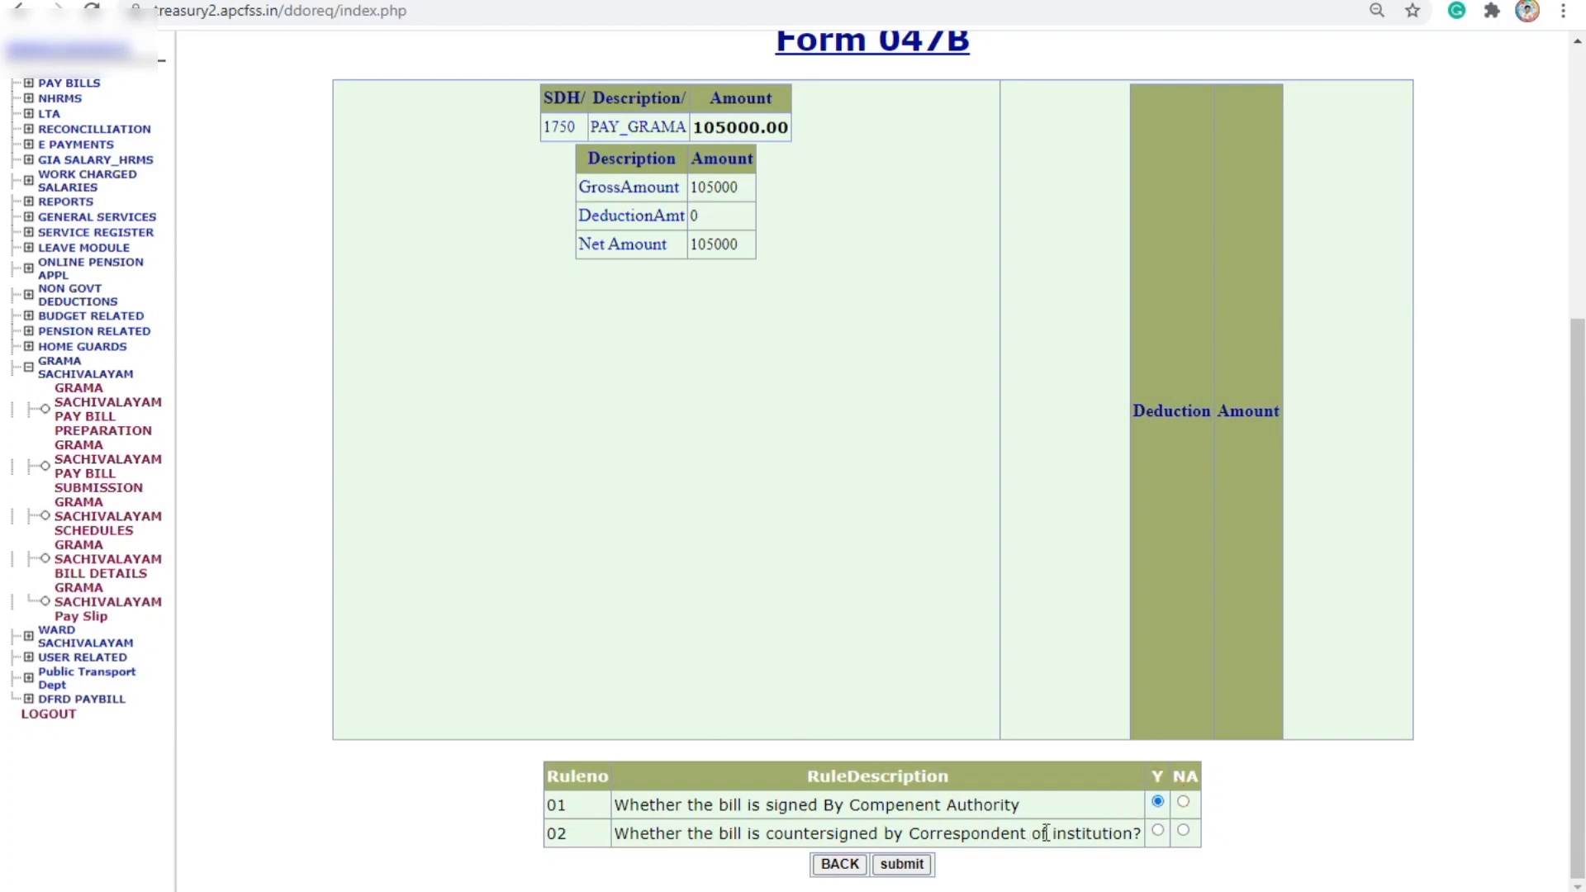
left_click(1157, 830)
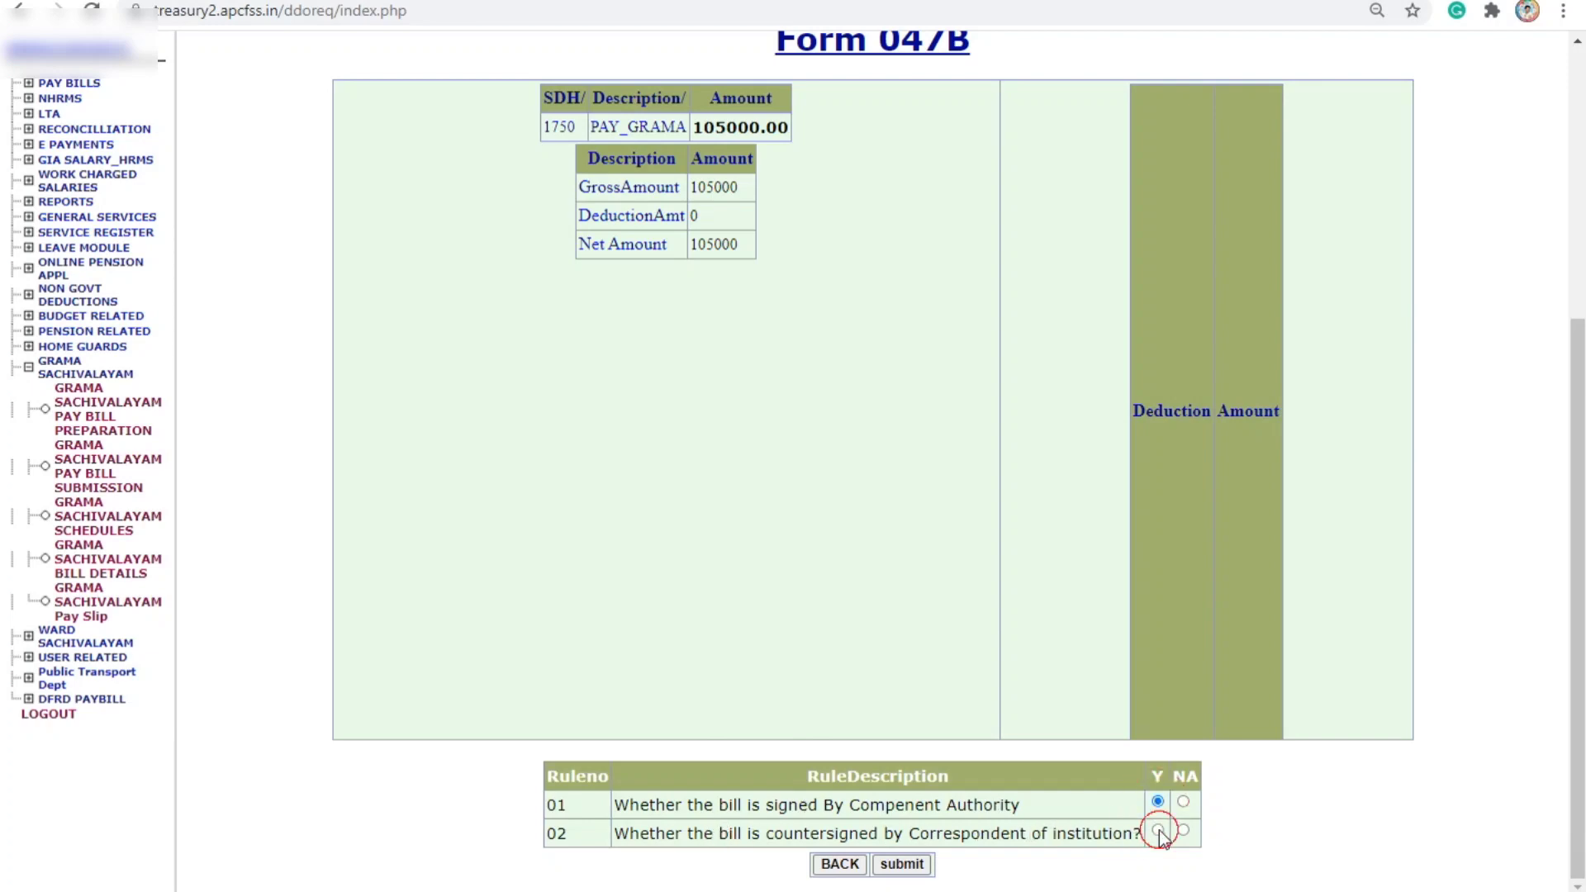
left_click(901, 864)
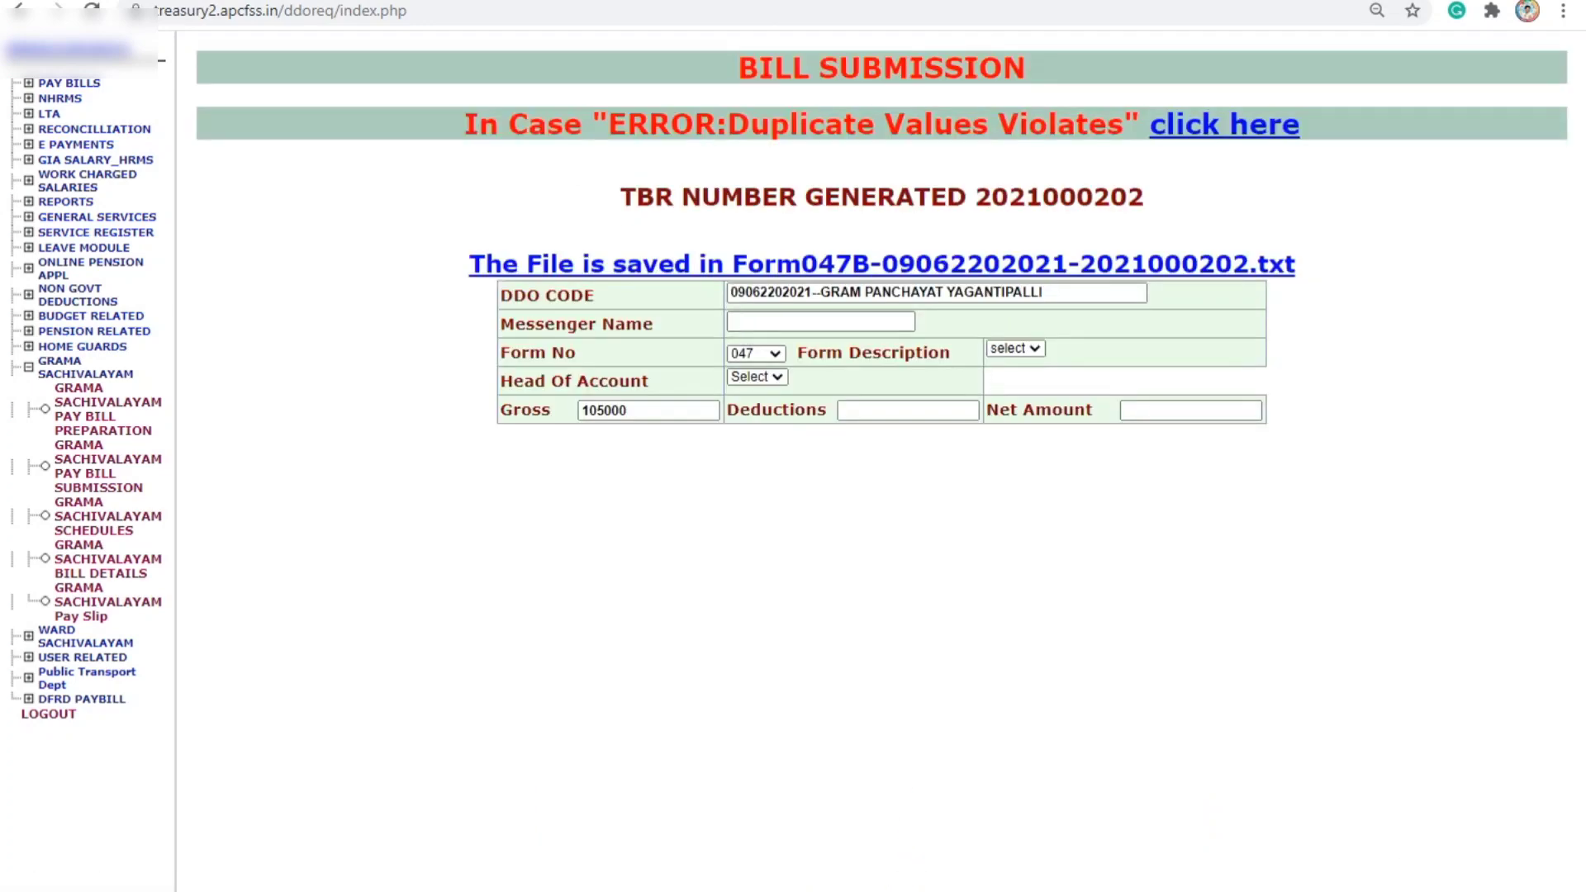
Step: Examine the TBR number generated for the submitted bill
left_click_drag(635, 198, 725, 193)
left_click(635, 208)
double_click(1076, 202)
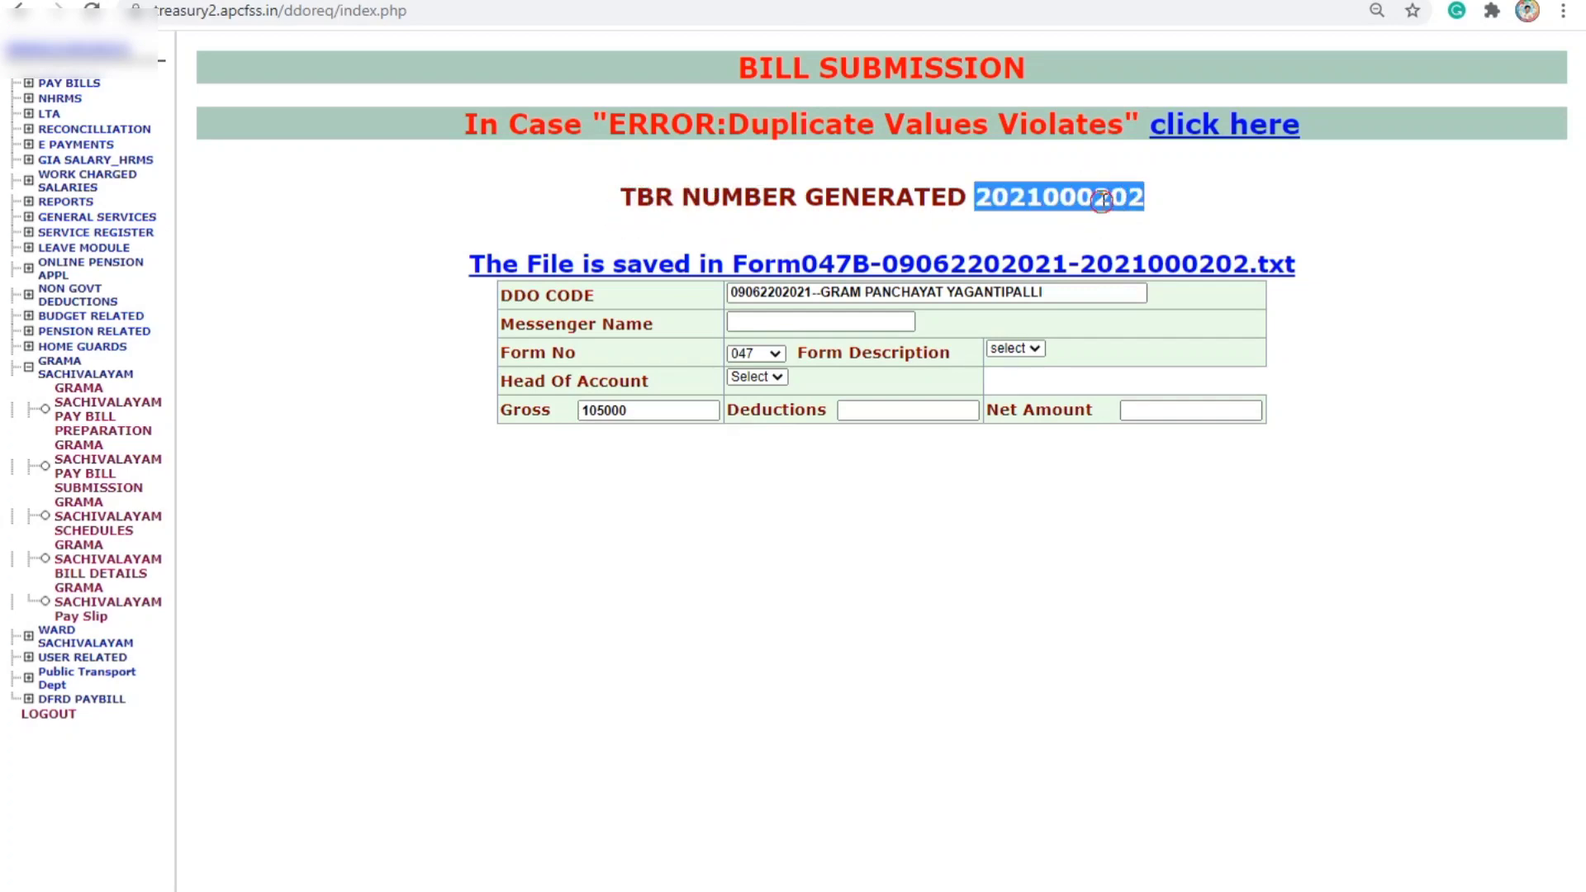
left_click(1101, 202)
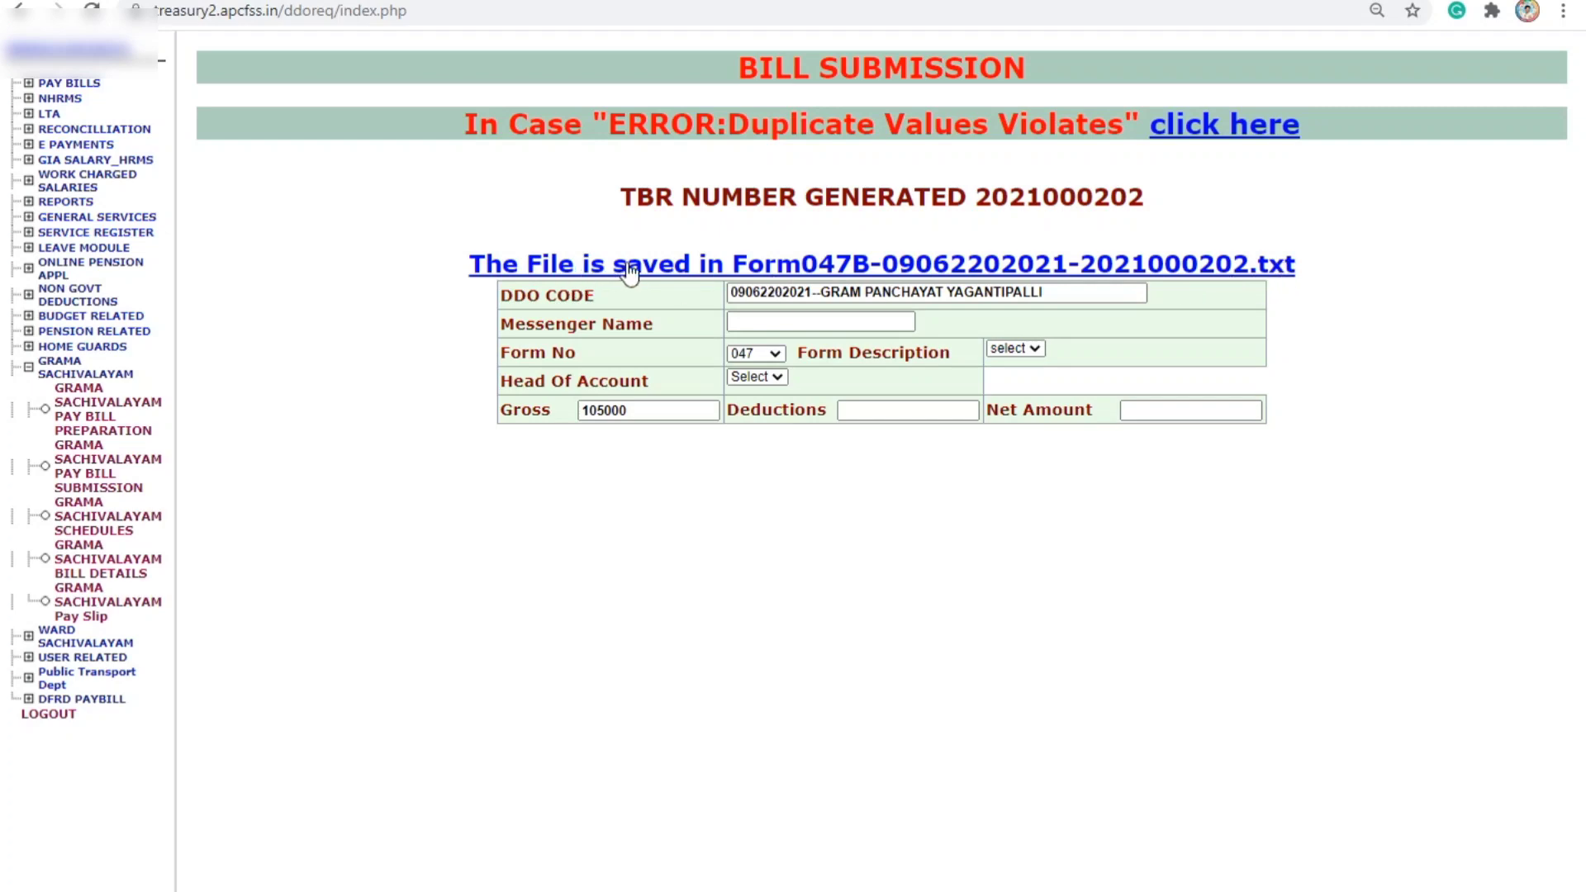
Step: Download the generated Form047B text file and open it to review the bill's contents
left_click(715, 269)
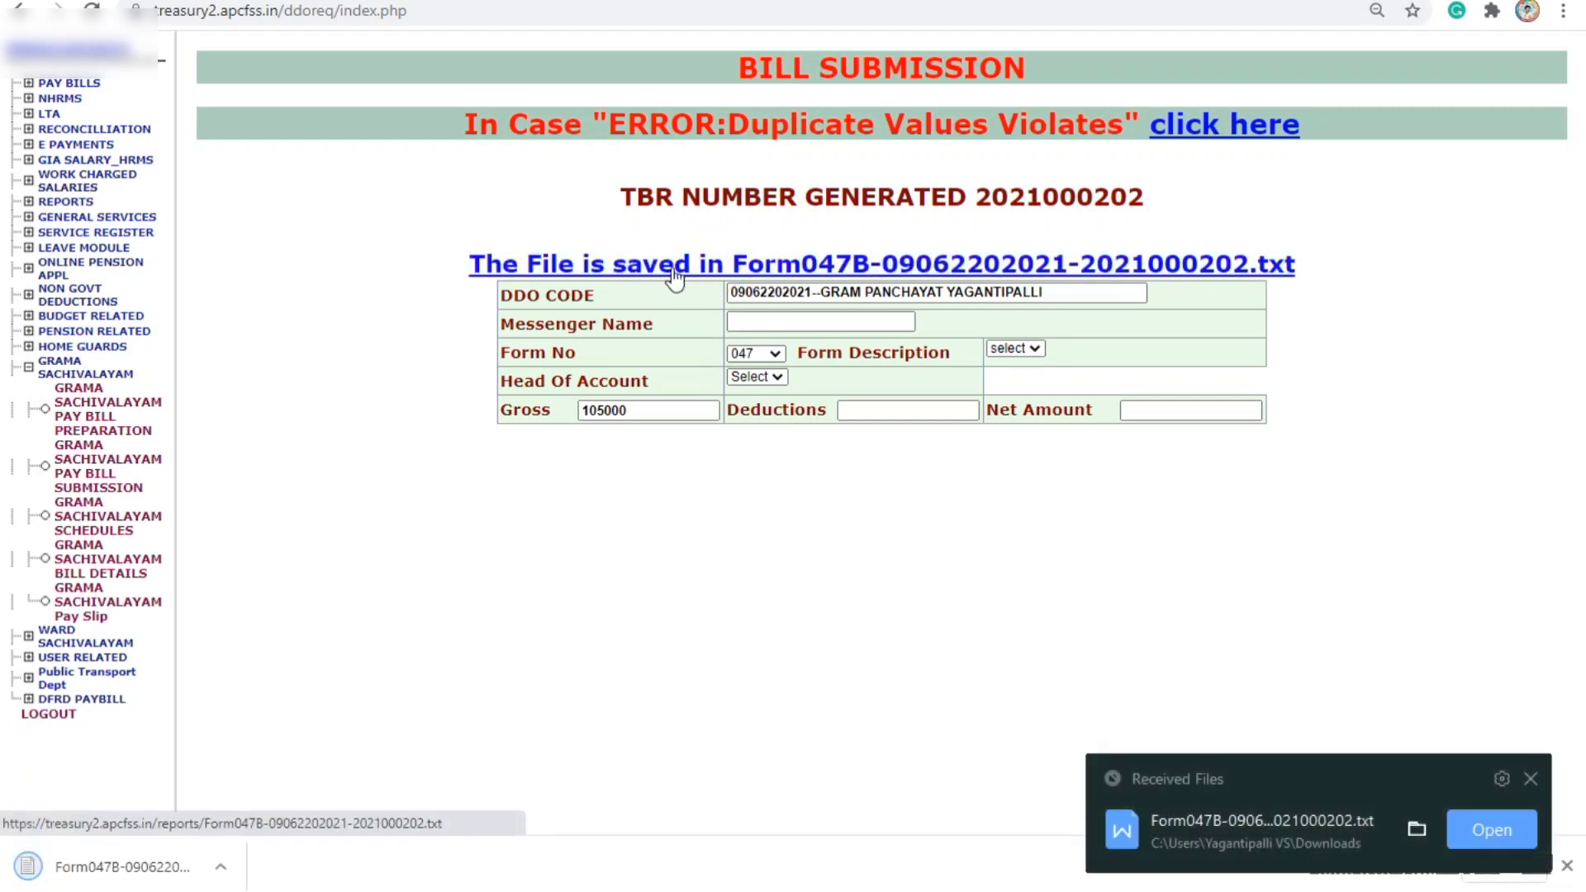
left_click(110, 871)
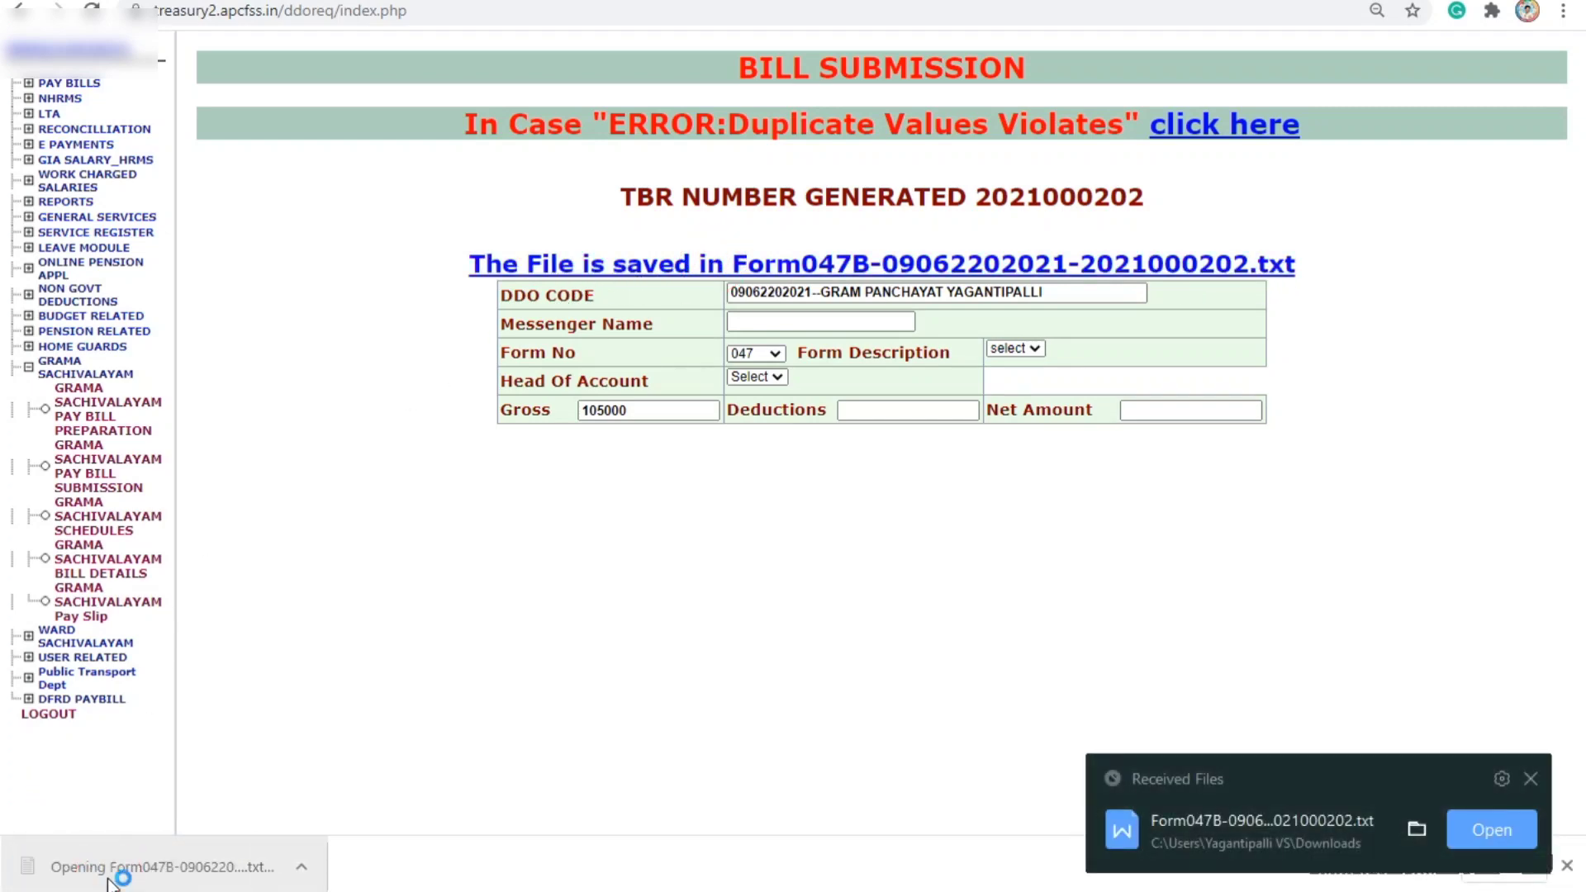
scroll(882, 478, "down", 6)
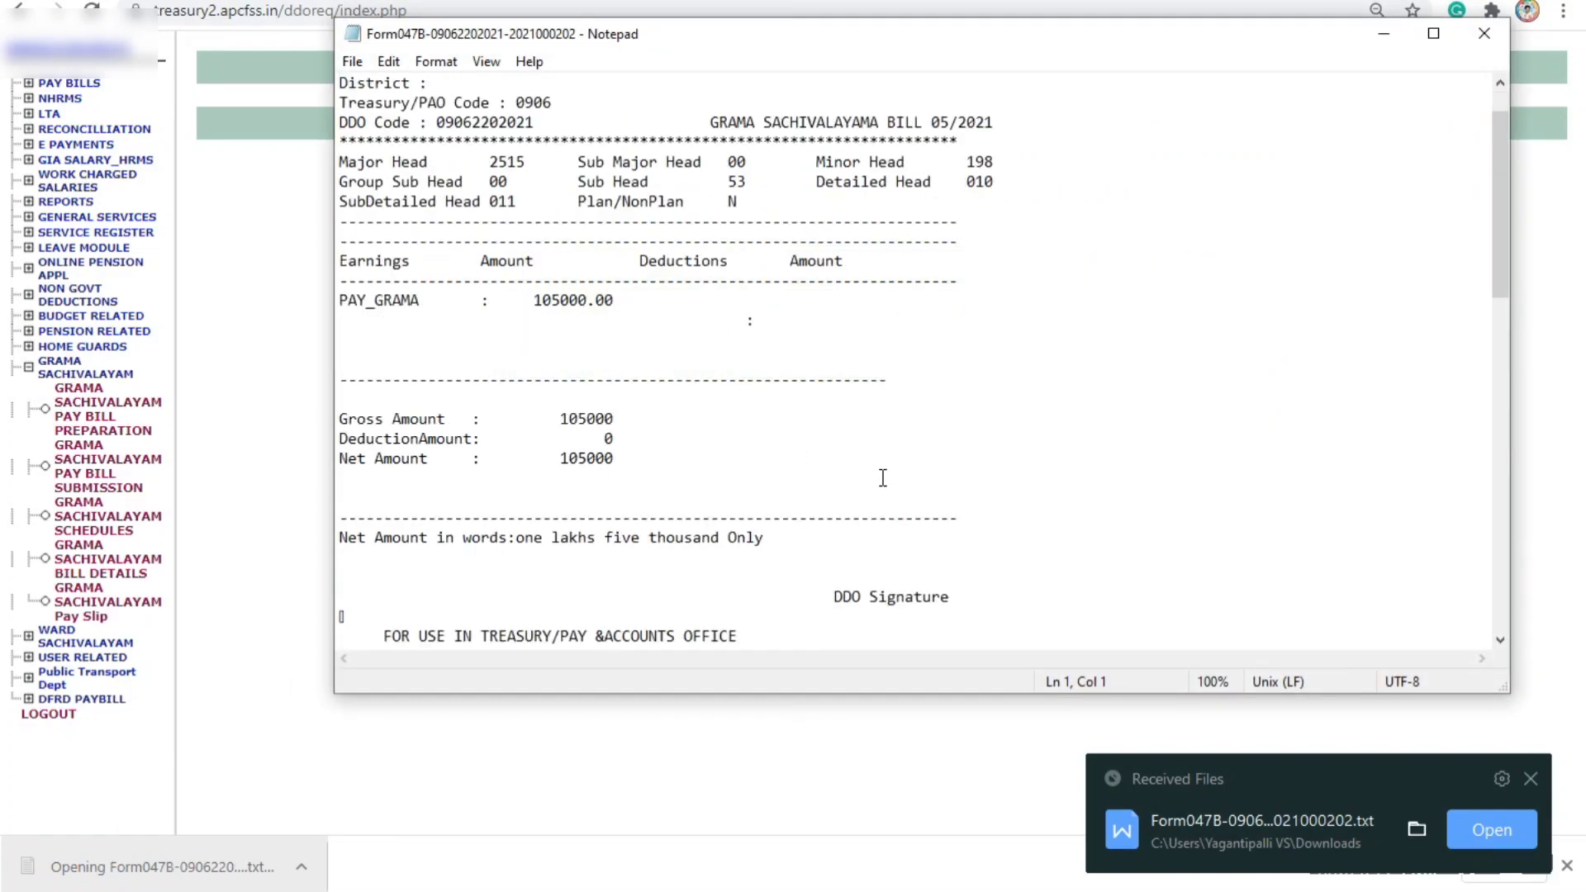
scroll(883, 477, "down", 15)
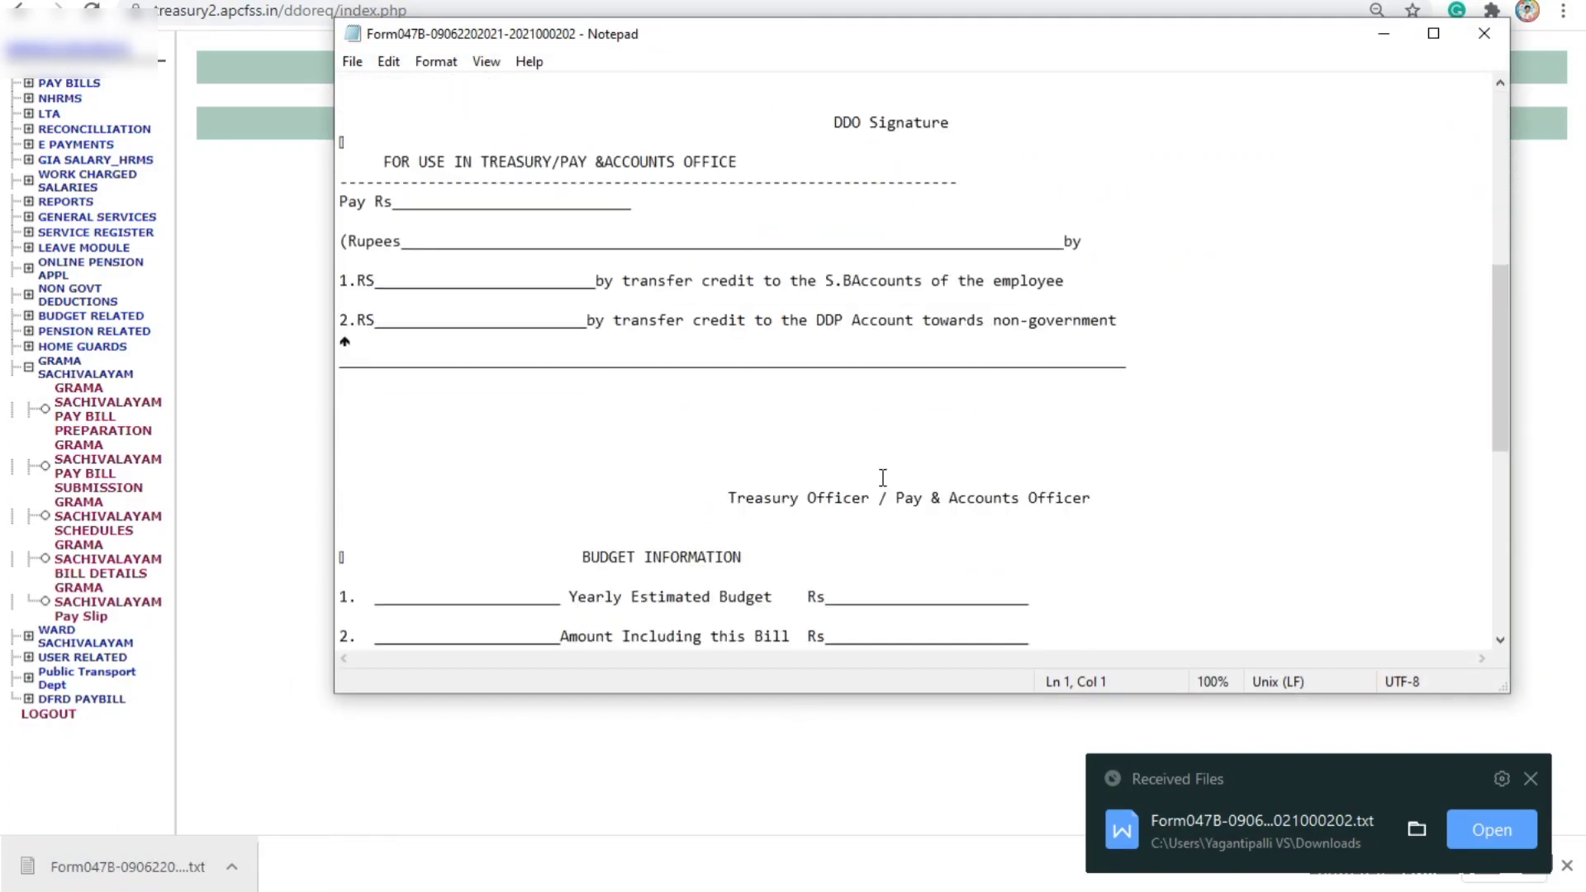
scroll(882, 478, "up", 20)
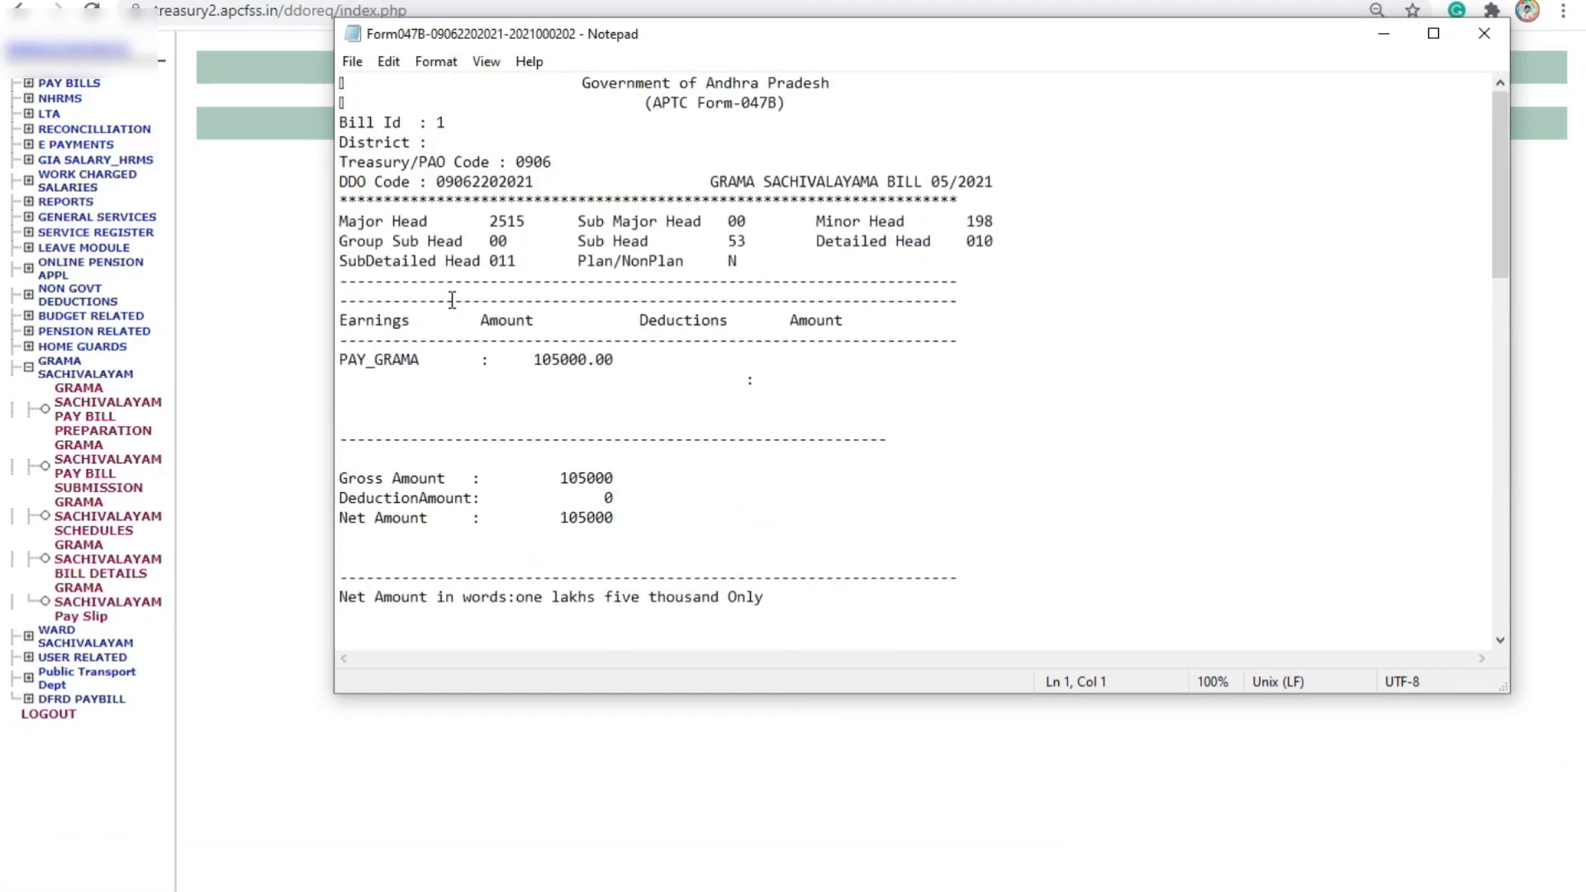
Step: Save a copy of the form file to the Desktop with MAY added to its name, and close the file
left_click_drag(340, 83, 651, 465)
left_click(352, 61)
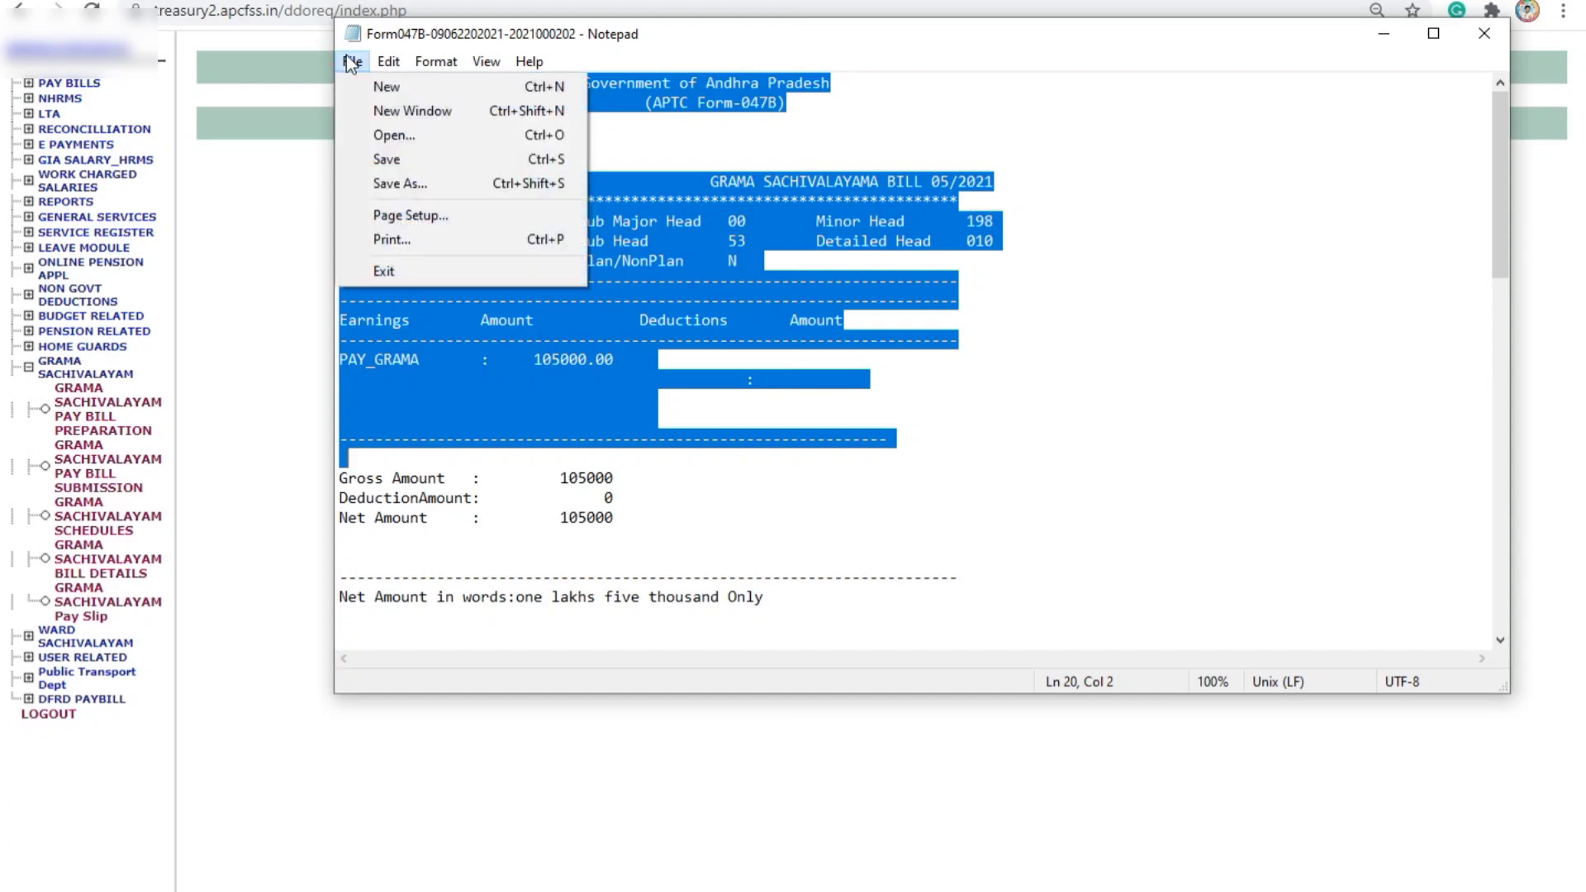
left_click(397, 190)
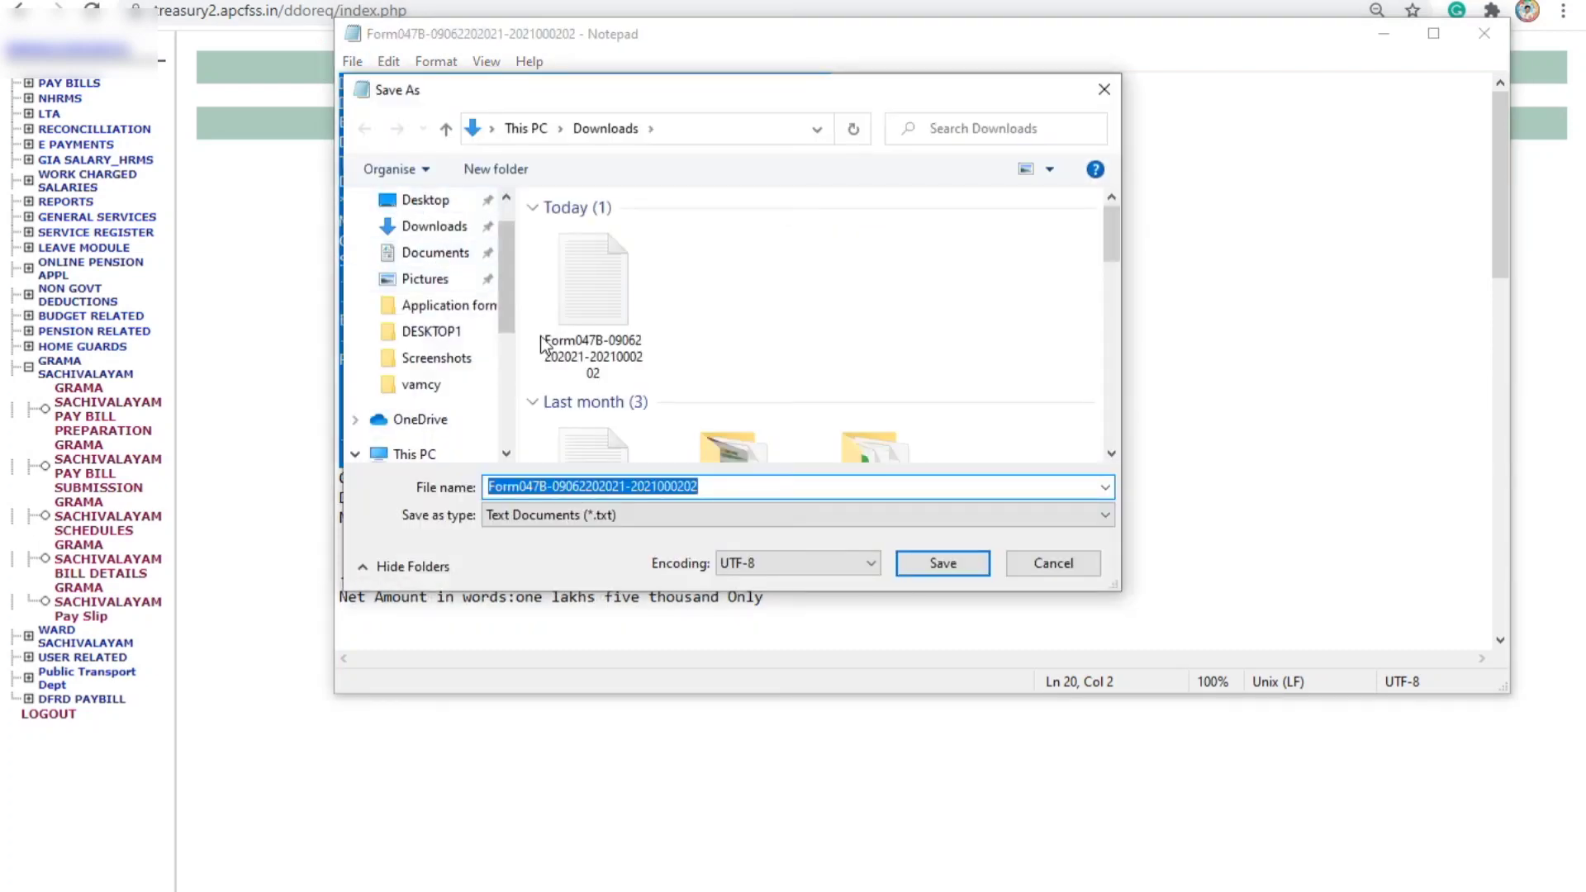
left_click(717, 488)
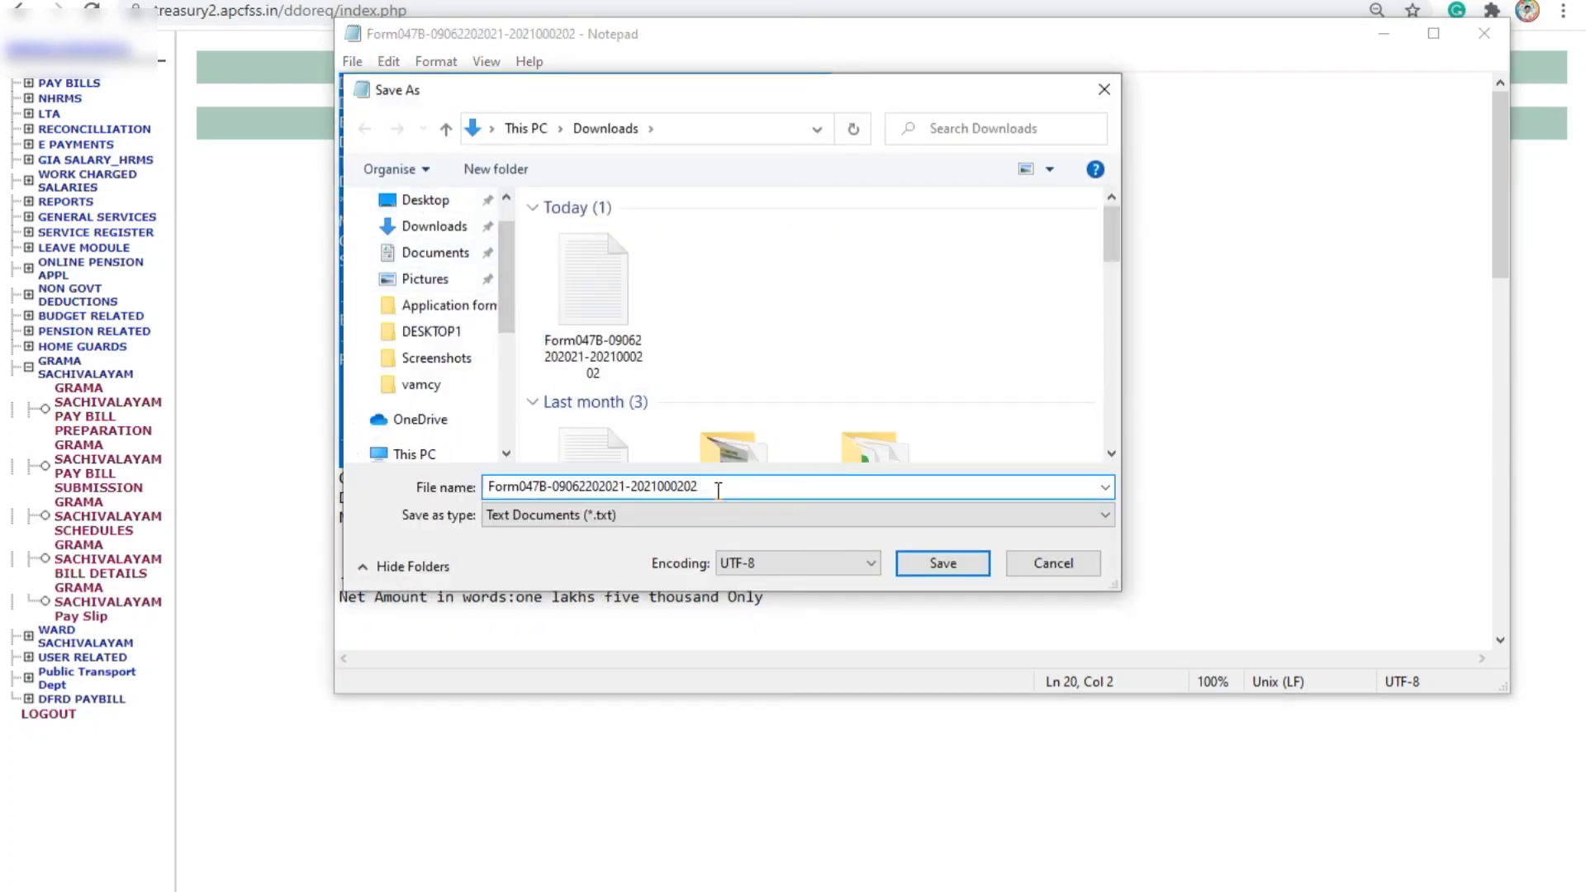
type("MAY")
left_click(388, 202)
left_click(941, 565)
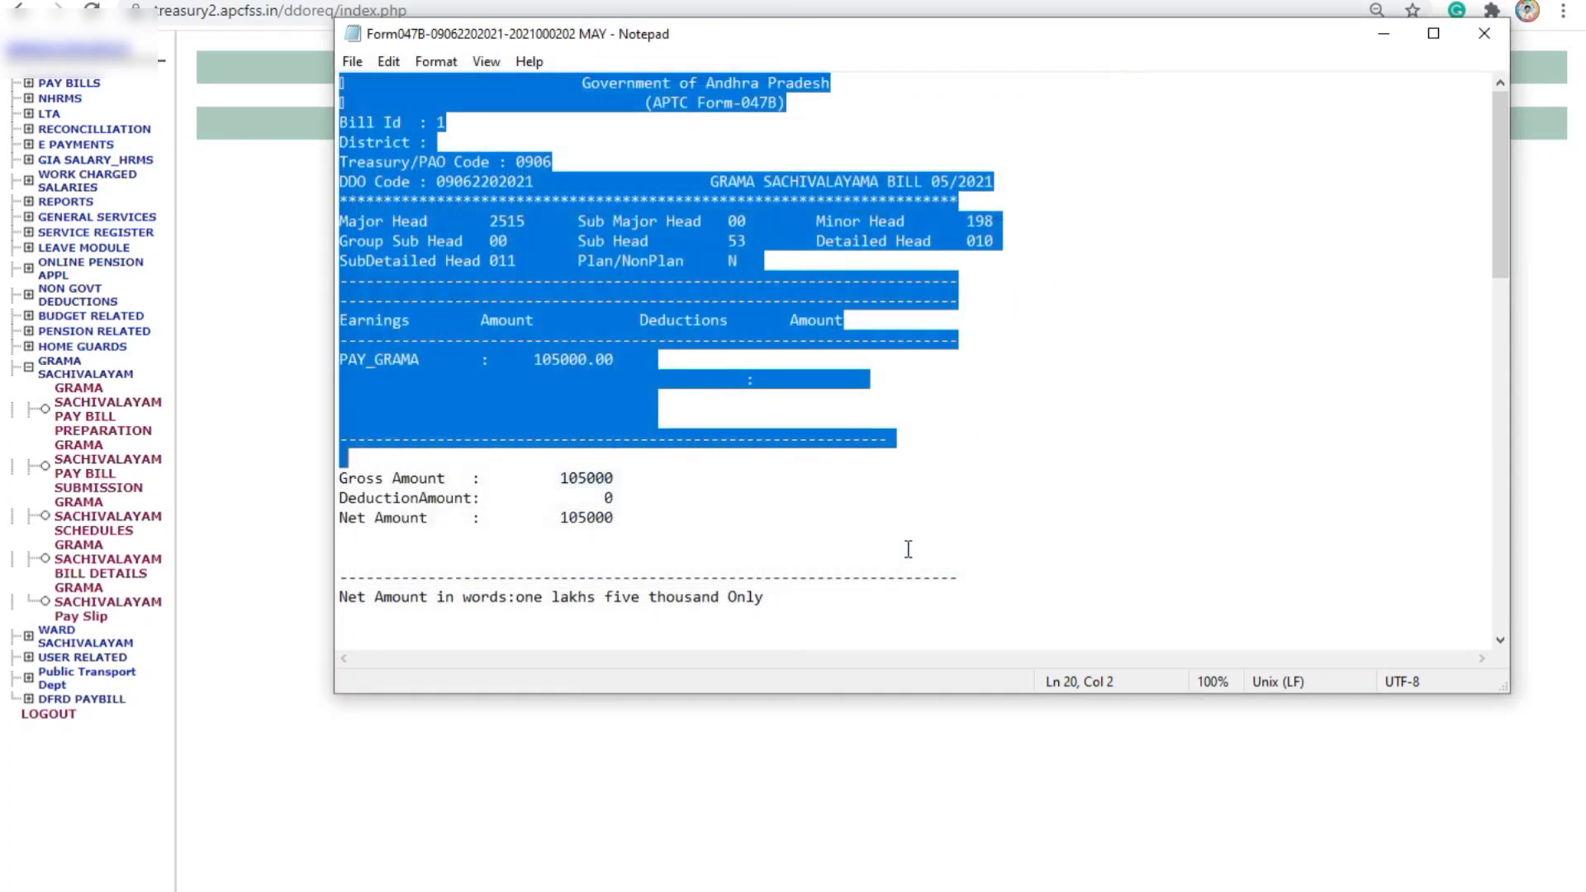
left_click(1489, 37)
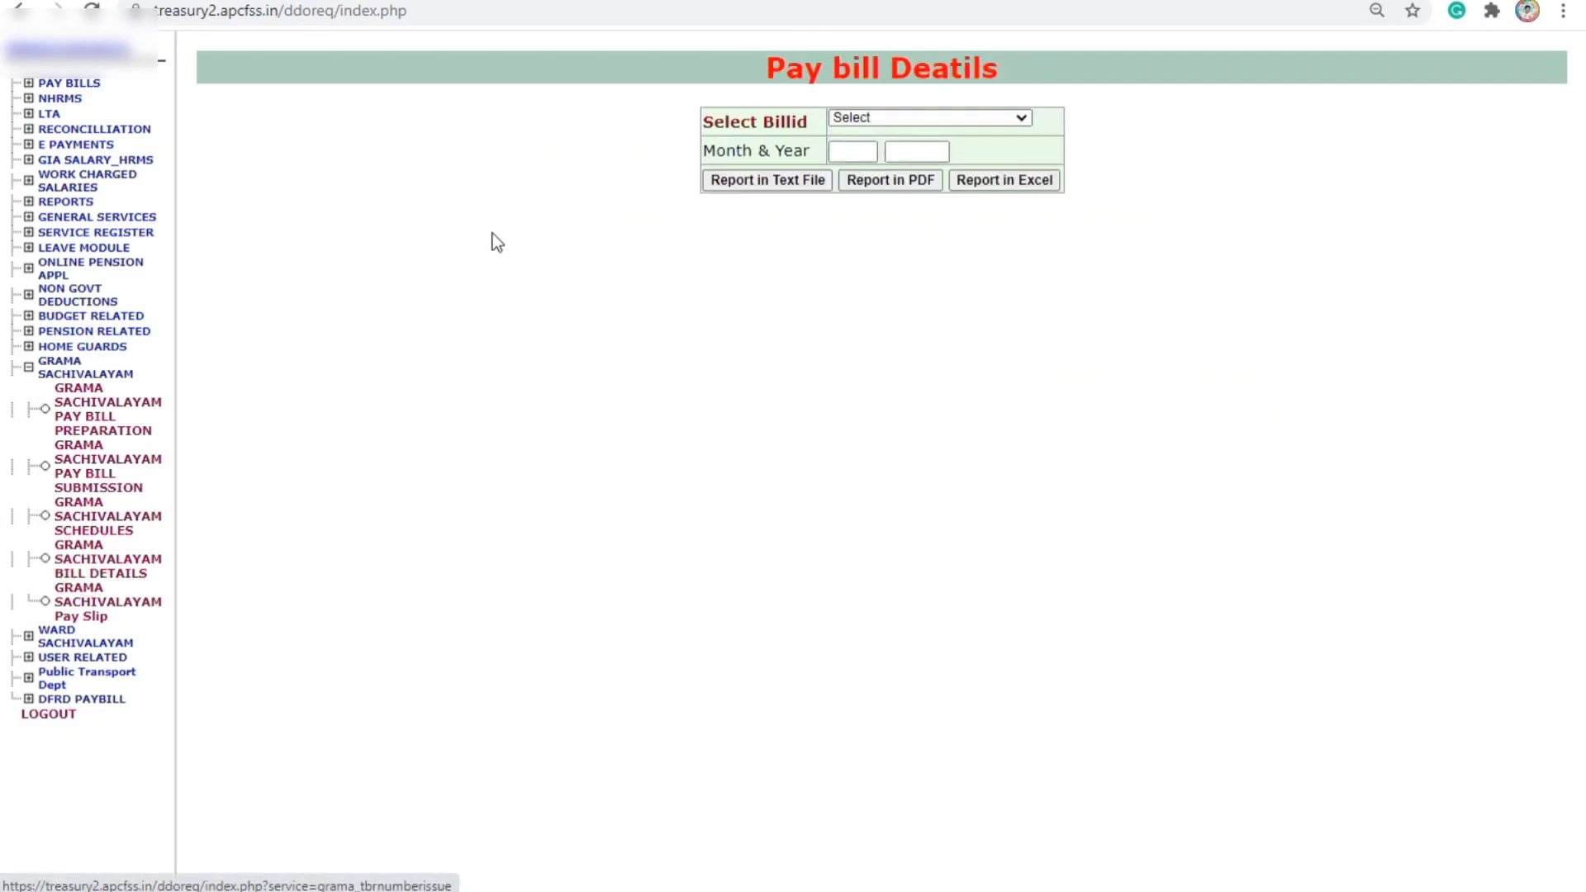
left_click(919, 123)
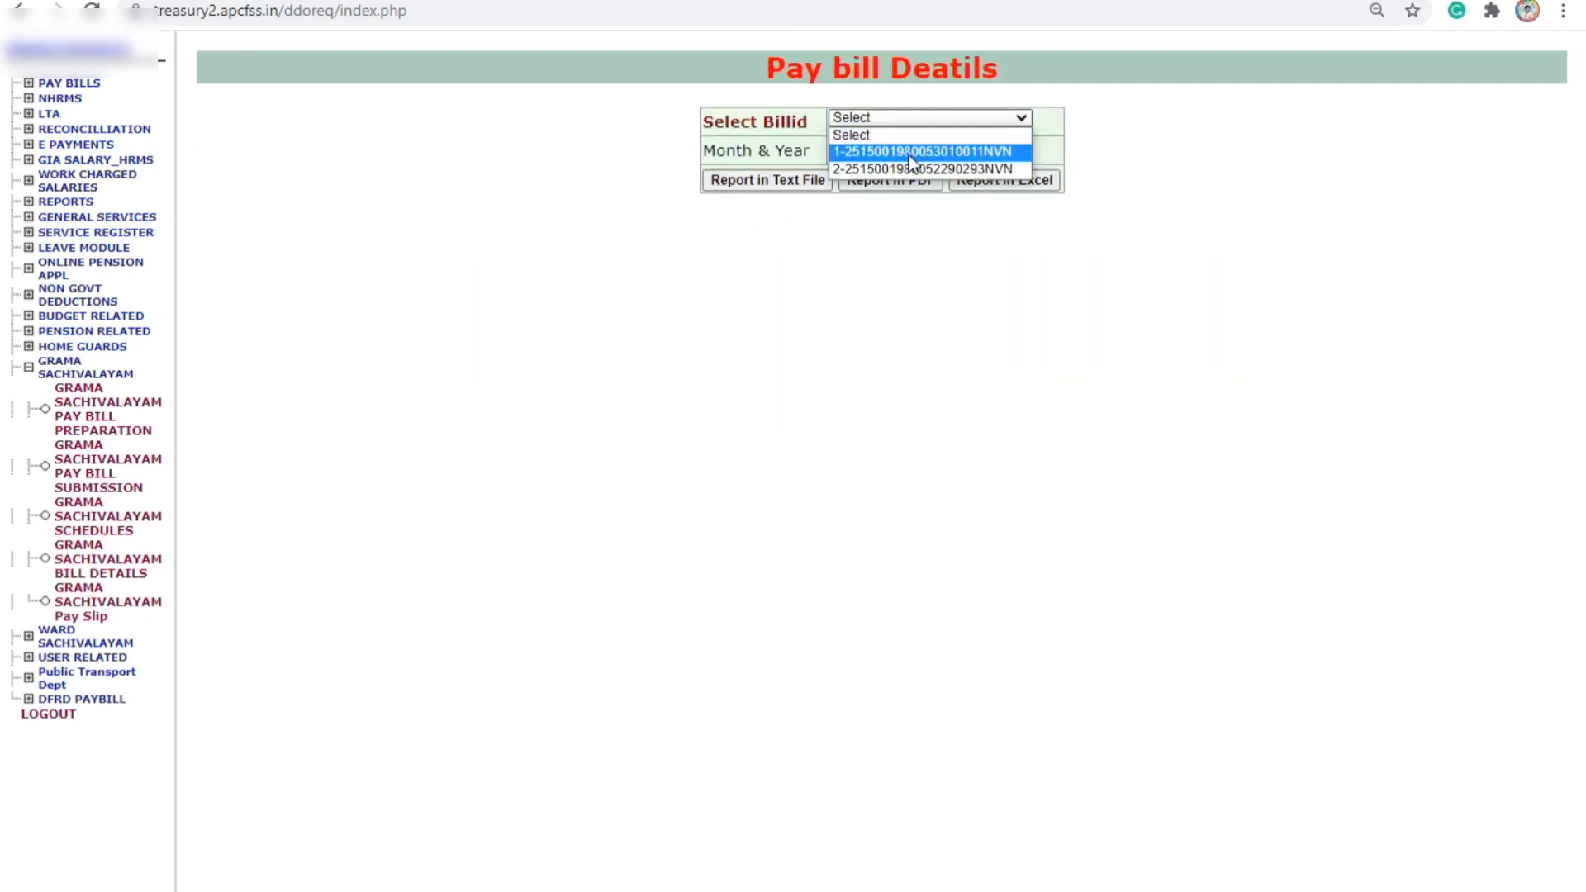
left_click(910, 152)
left_click(858, 154)
type("05")
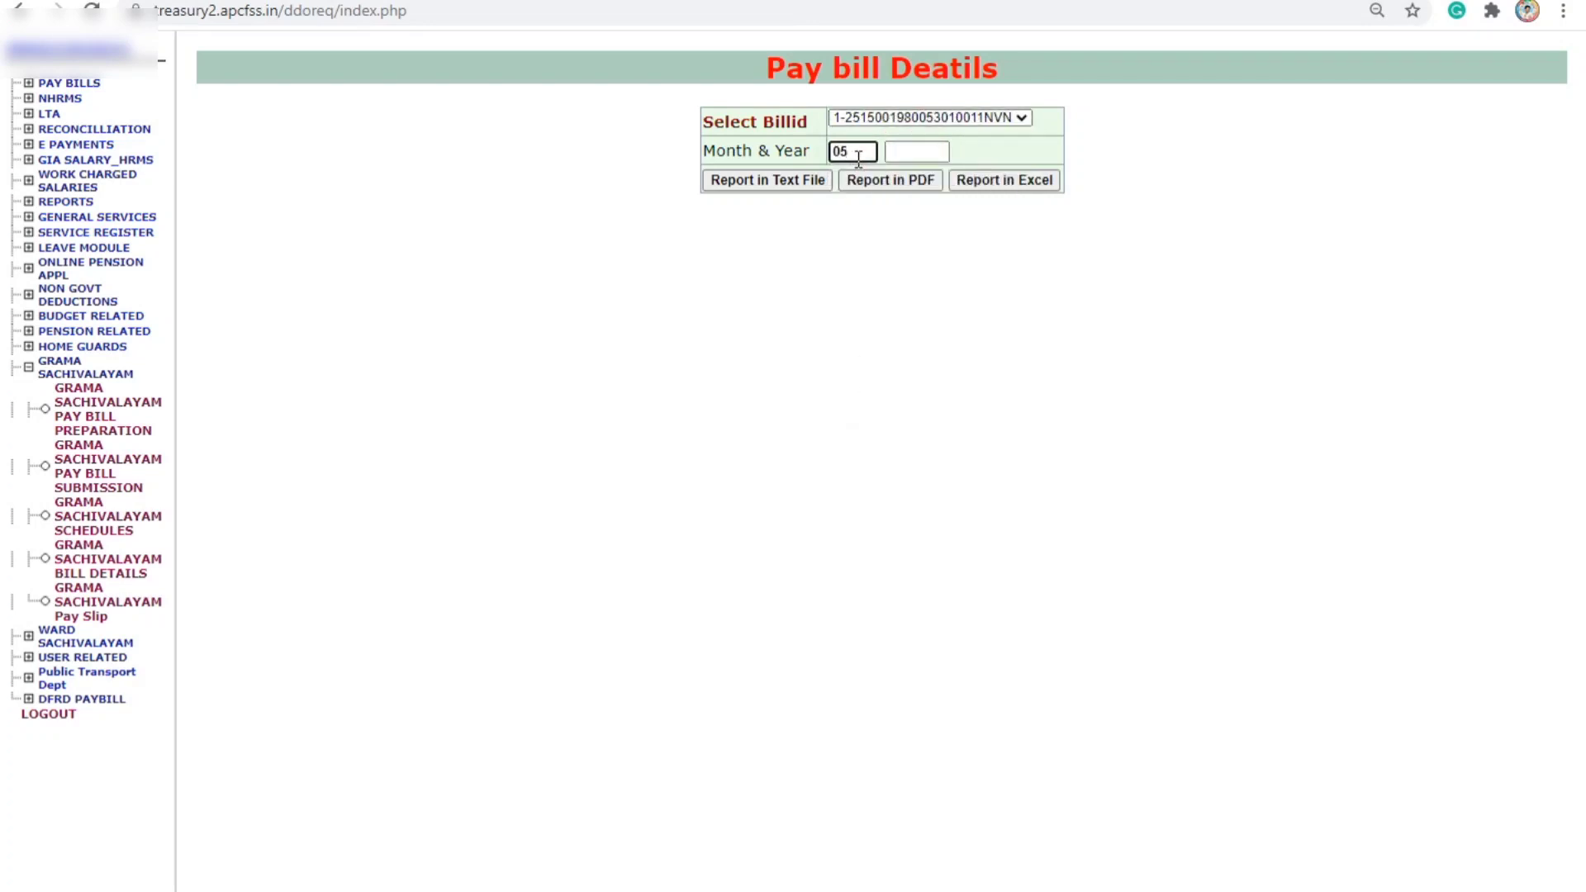
key("Tab")
type("202")
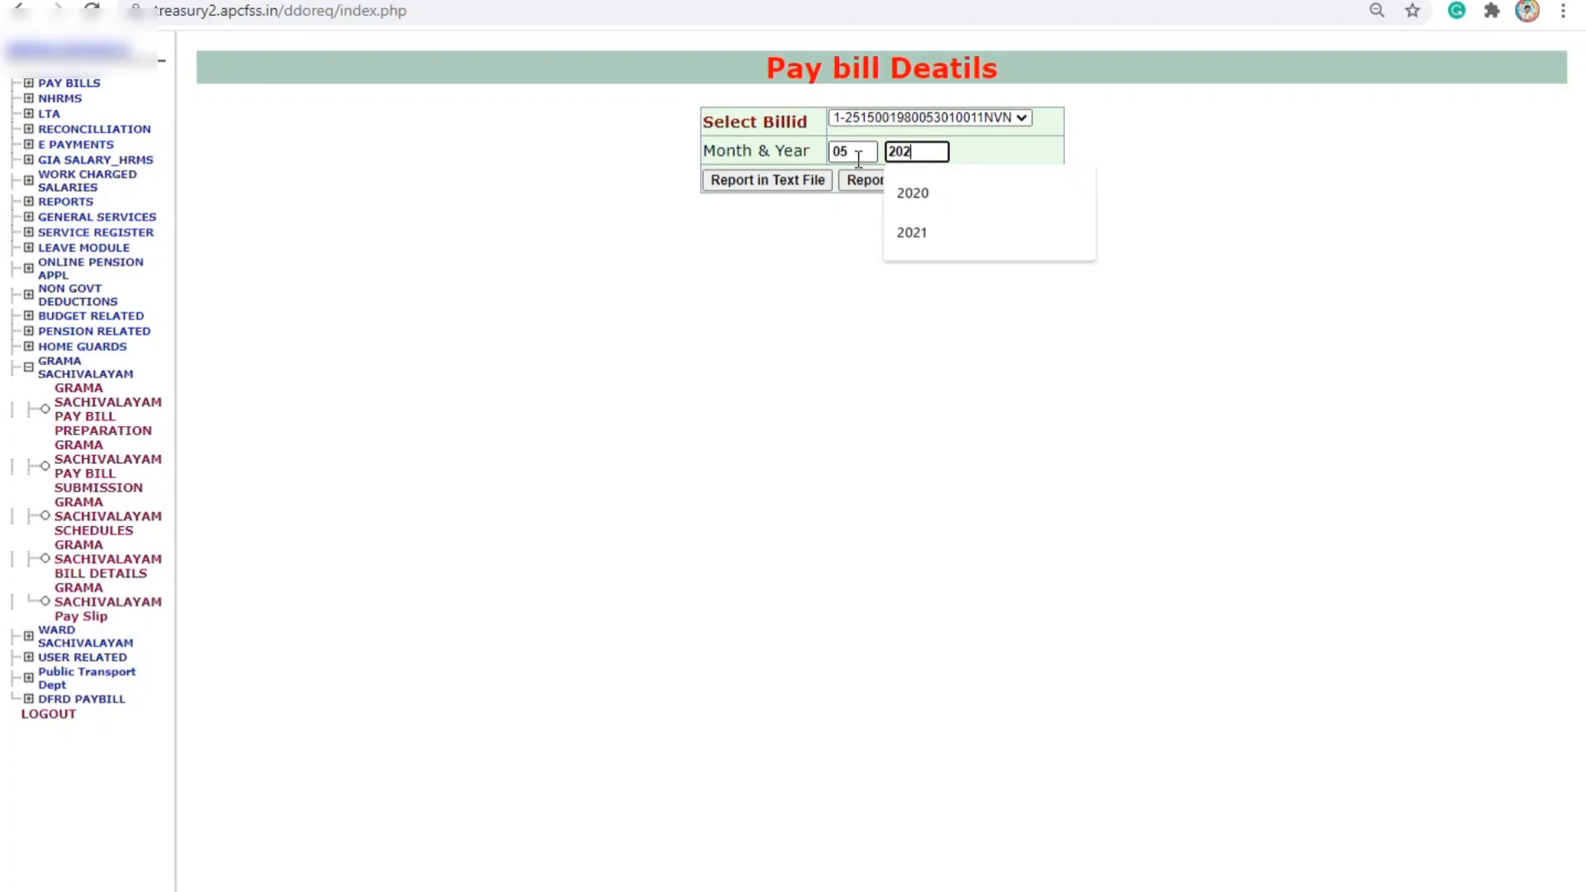
type("1")
left_click(834, 227)
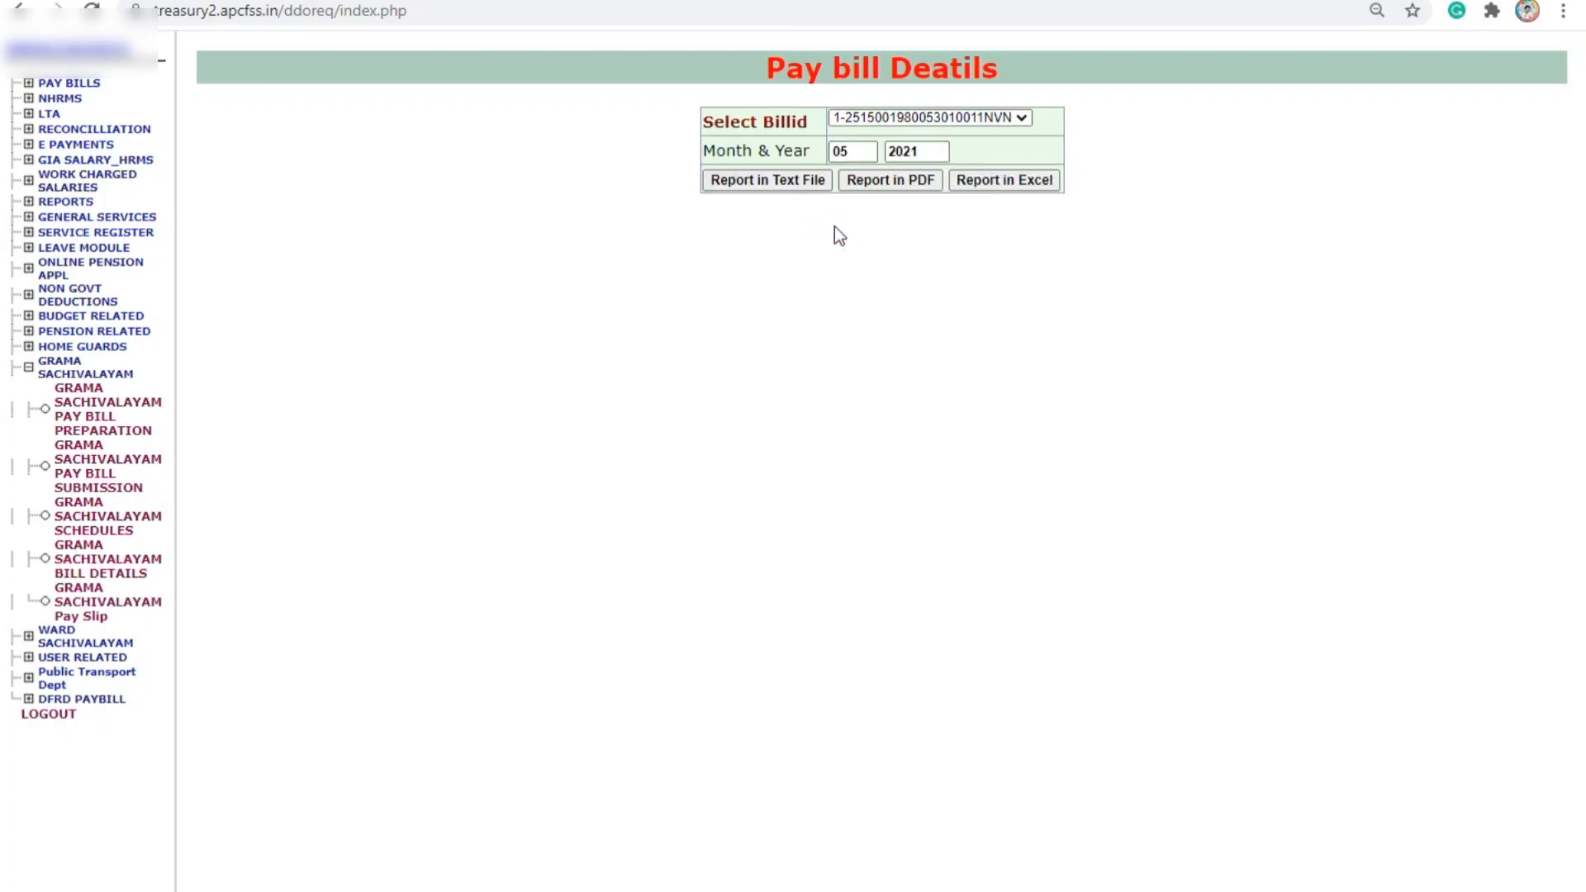
left_click(791, 178)
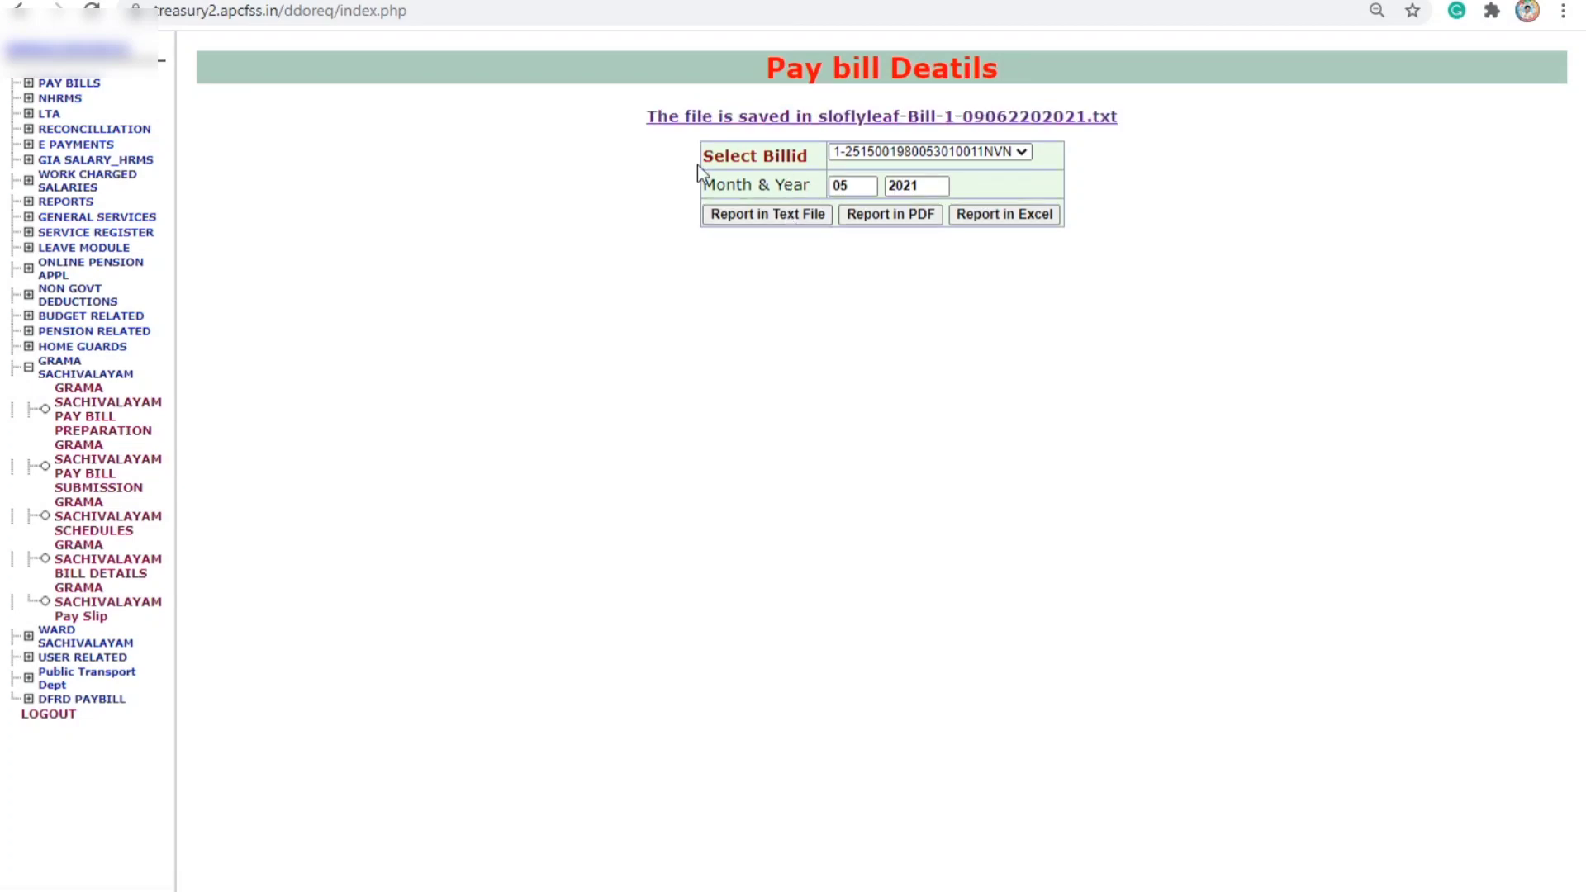
Step: Open the generated salary particulars report and save it to the Desktop as a PDF named flyleaf may
left_click(865, 121)
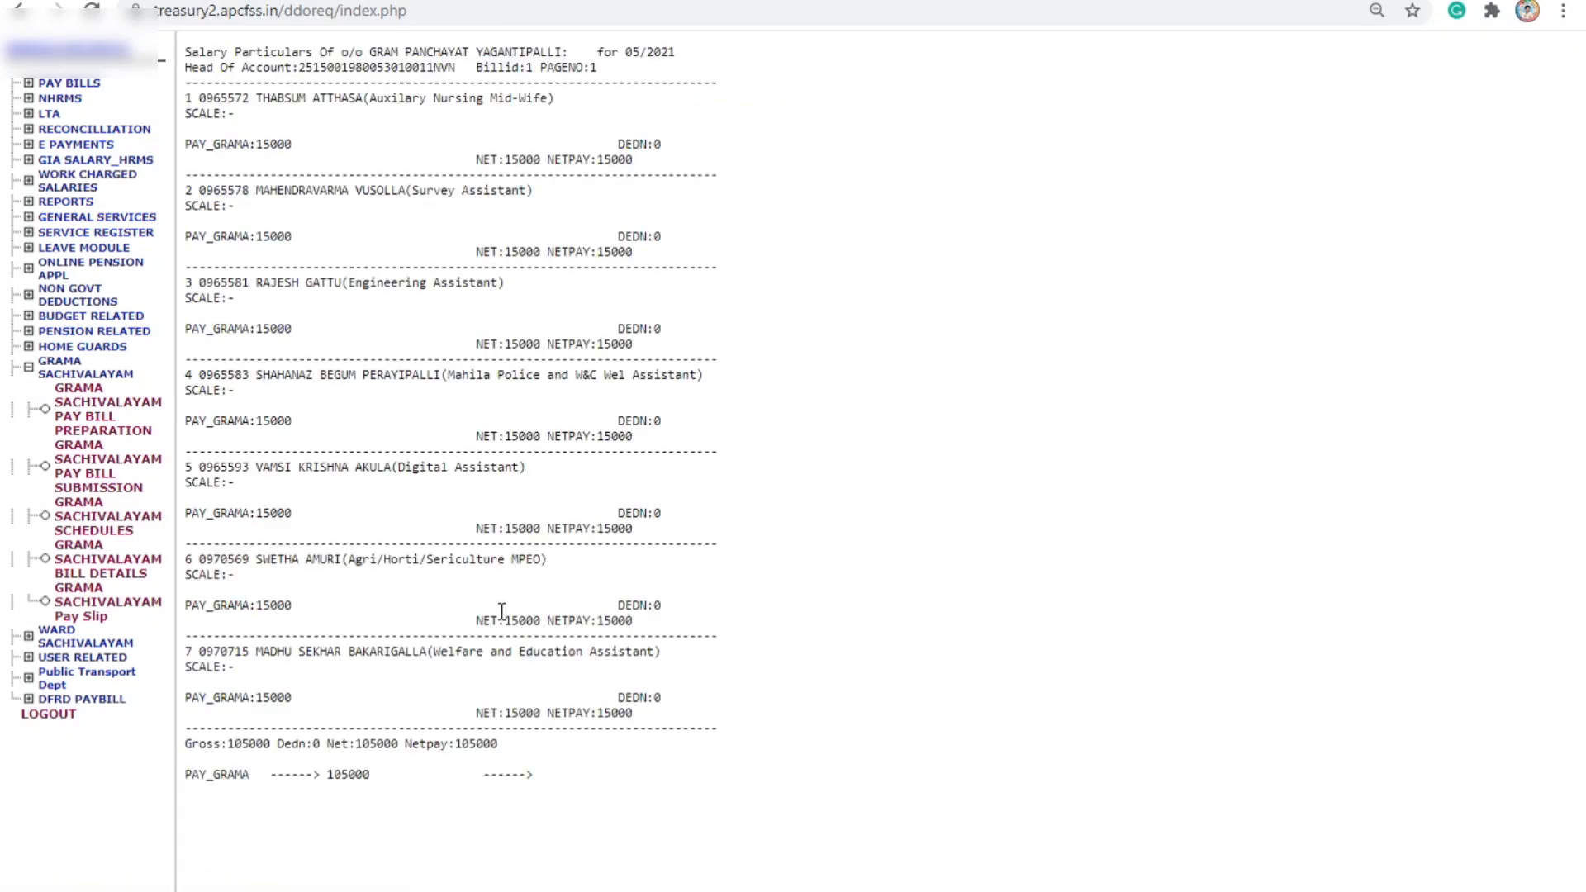
left_click_drag(584, 820, 175, 52)
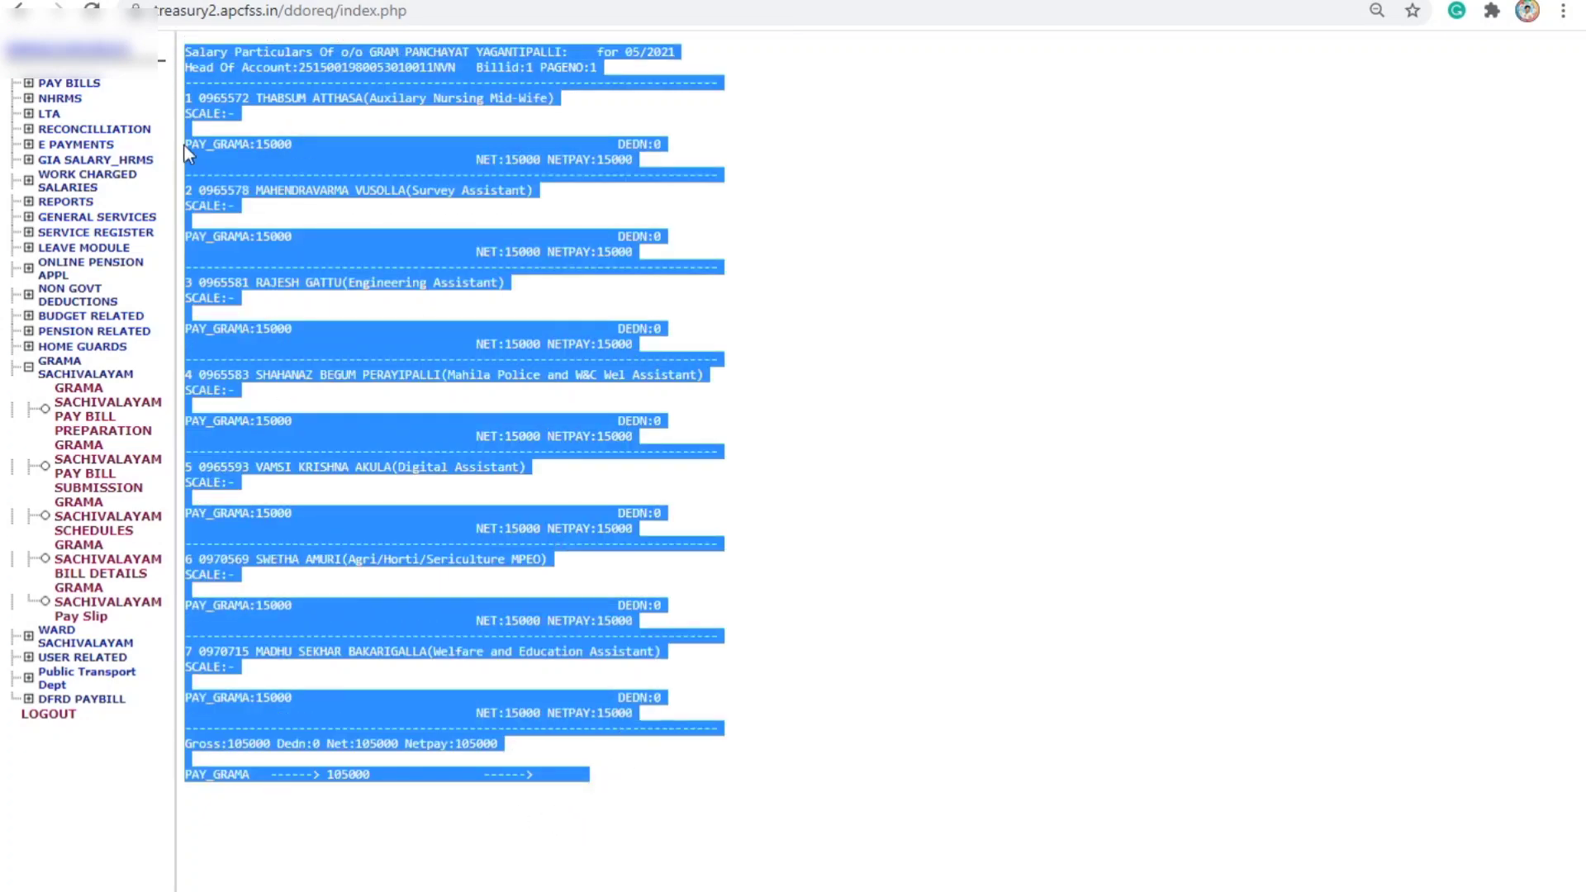
key("ctrl+p")
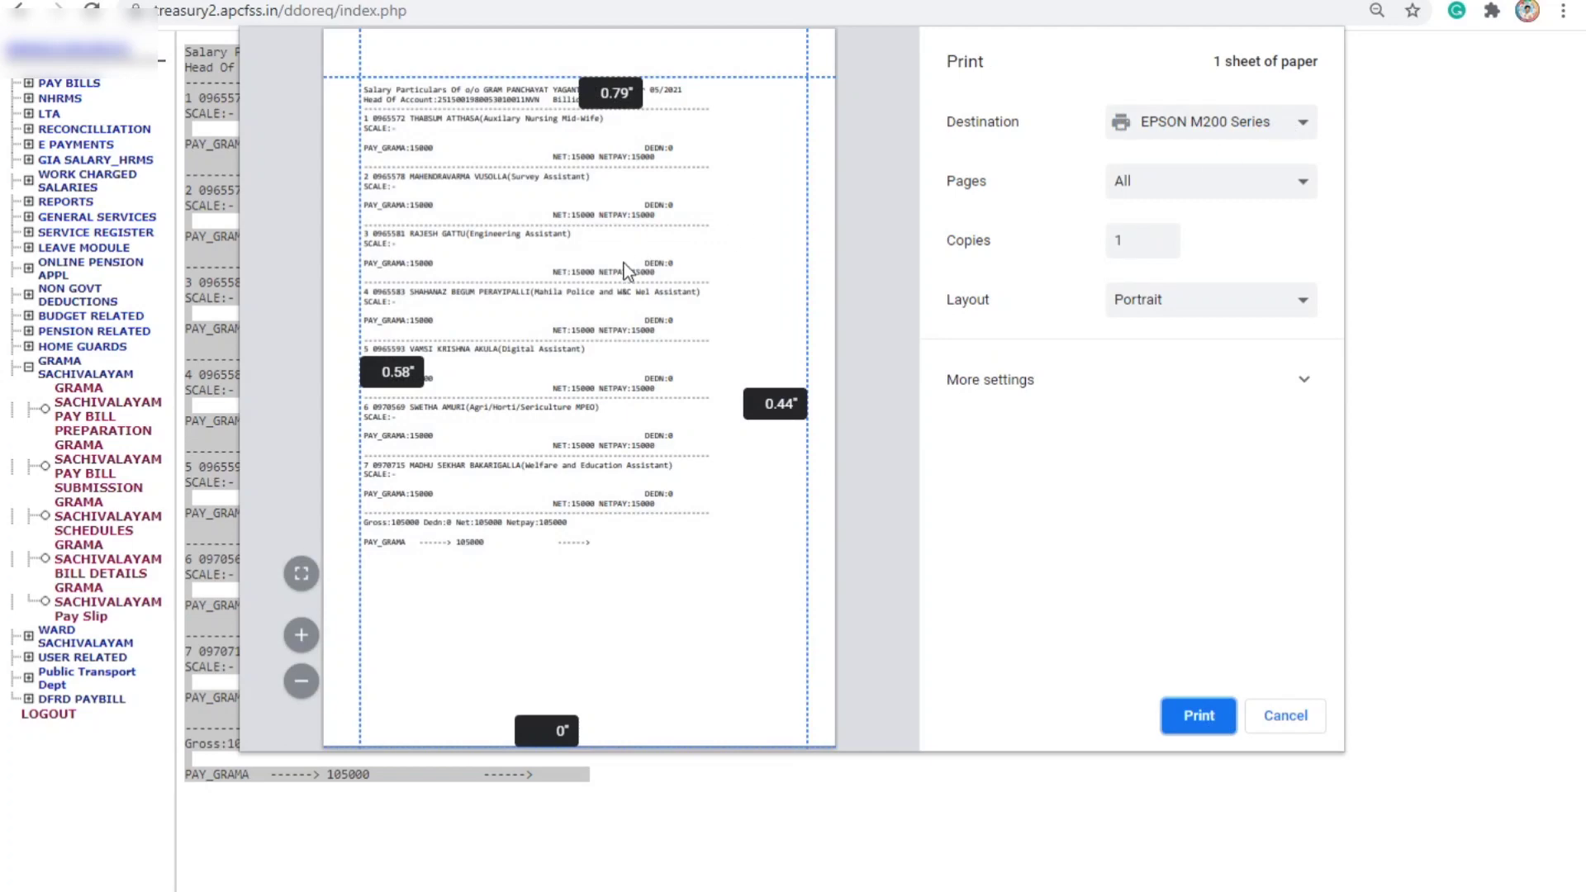
left_click(1284, 124)
left_click(1205, 203)
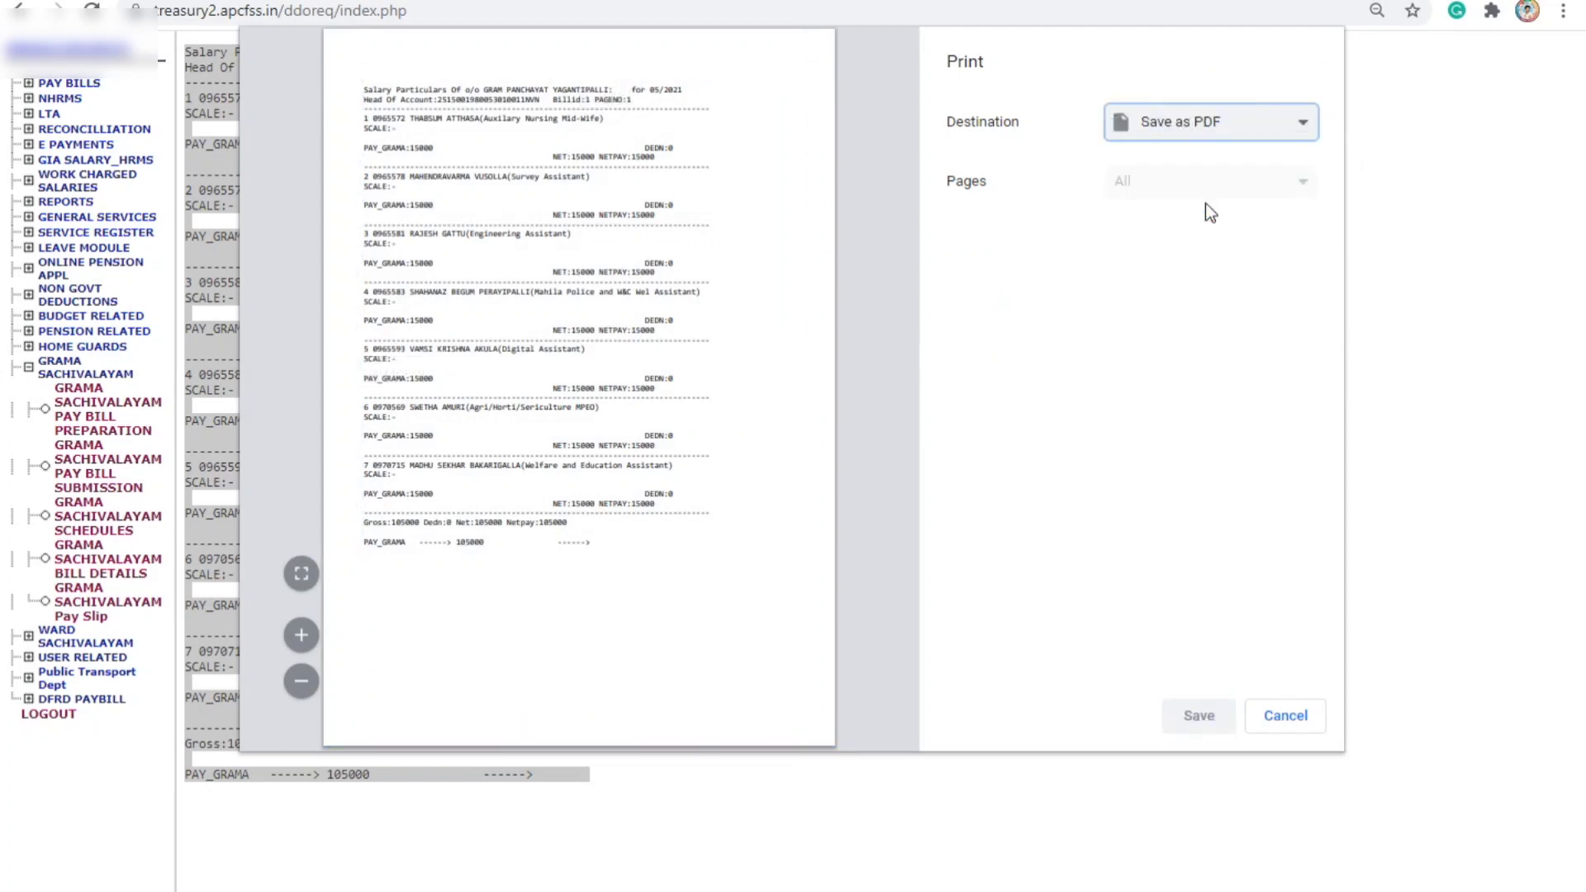
left_click(1198, 715)
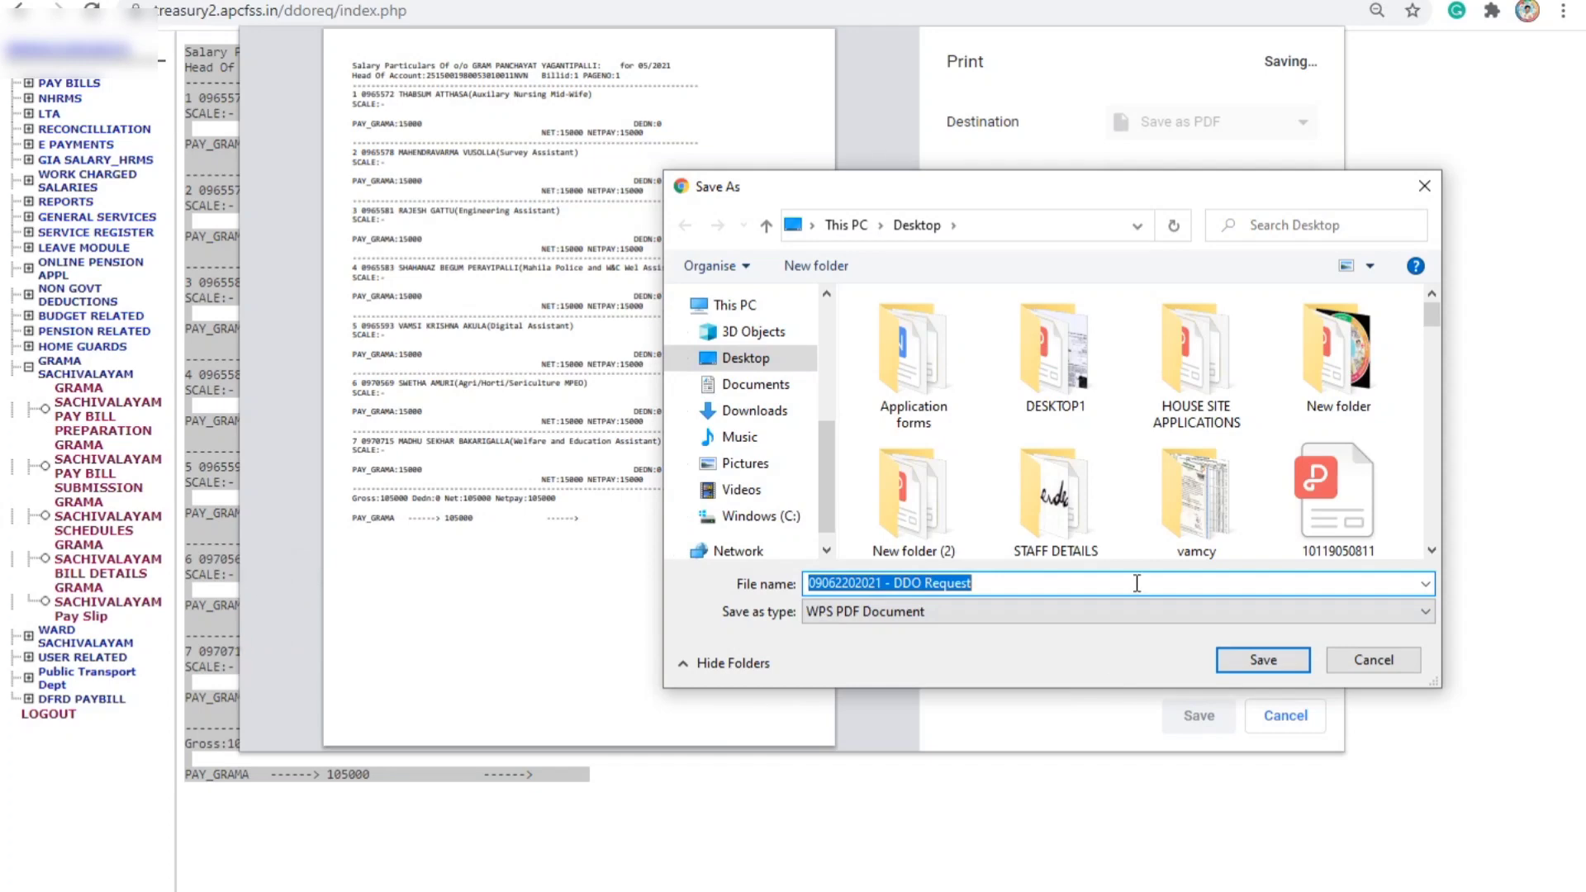
type("flyleaf may")
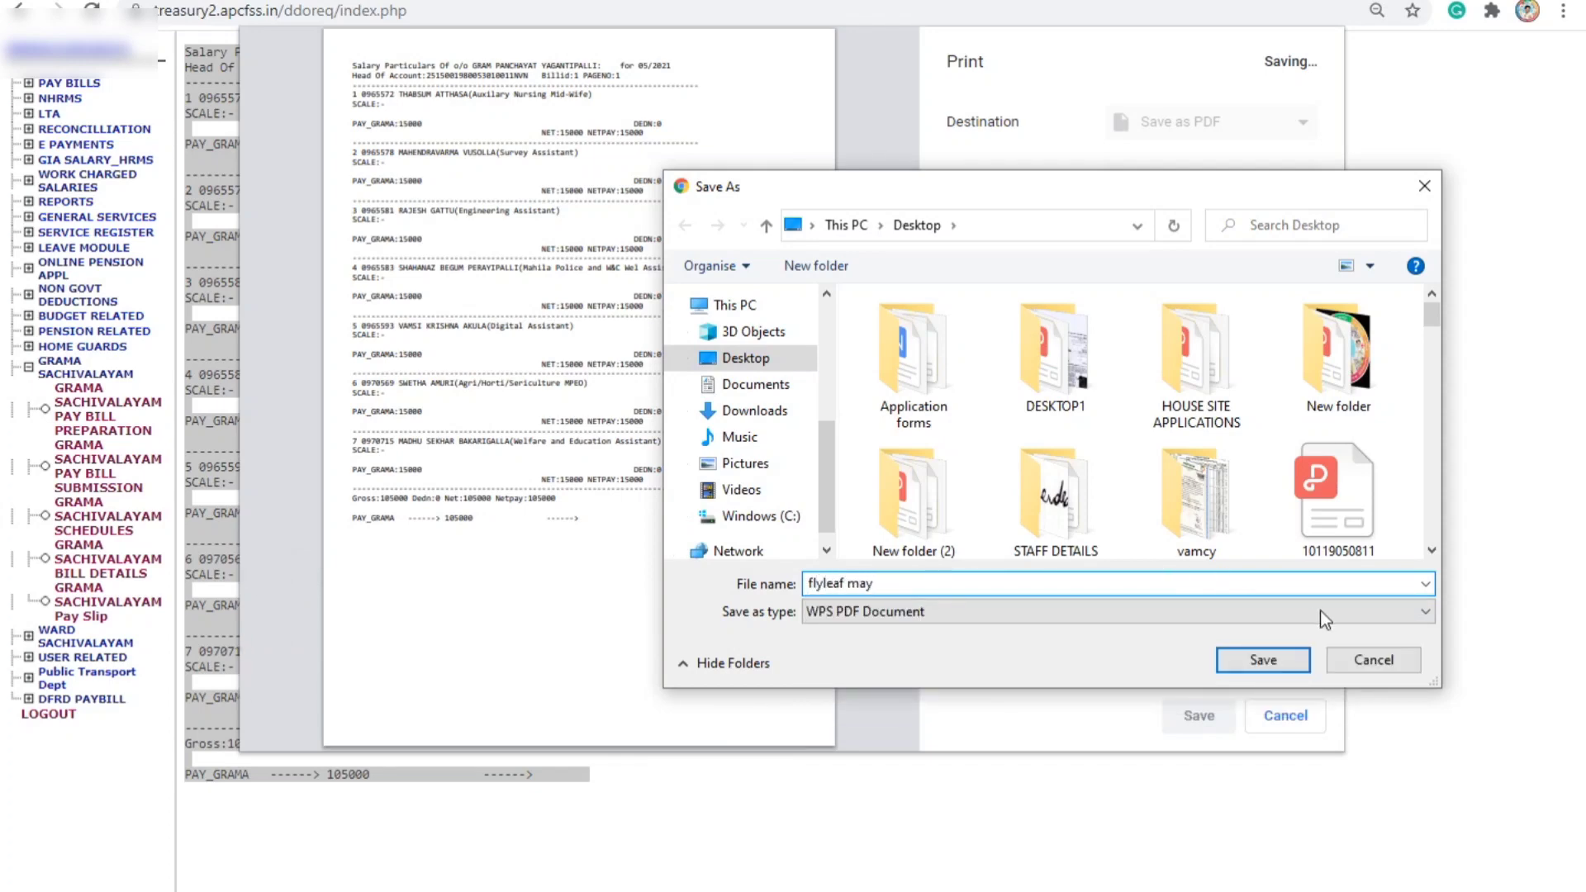
left_click(1264, 659)
left_click(759, 549)
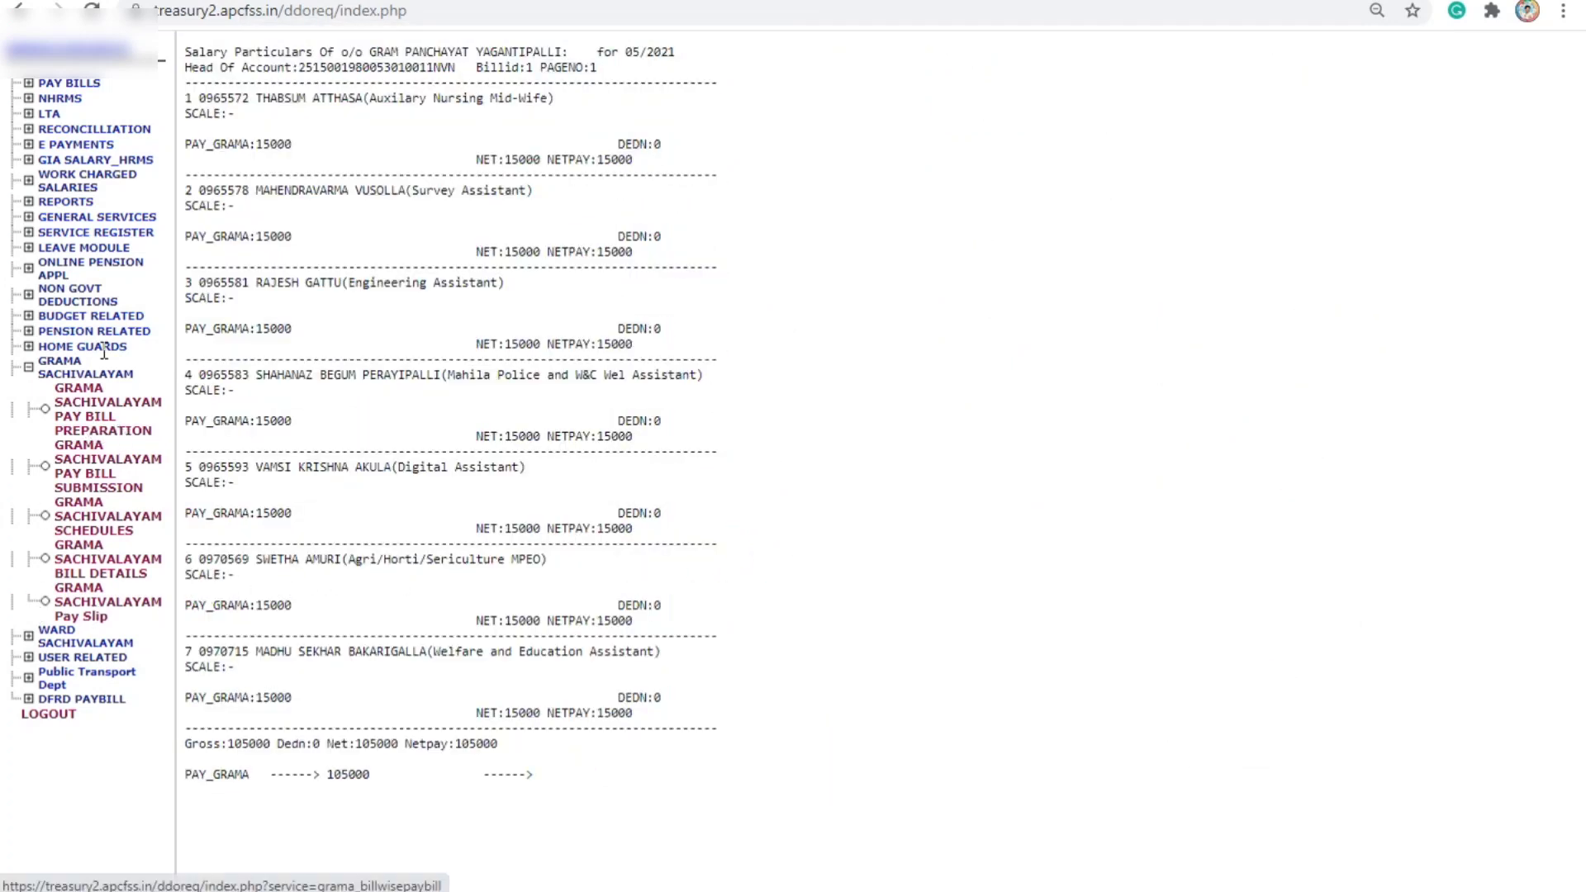
Step: Open the Report of TBRs for the pay bills and examine the 05/2021 bill's TBR number and bill status
left_click(28, 366)
left_click(29, 84)
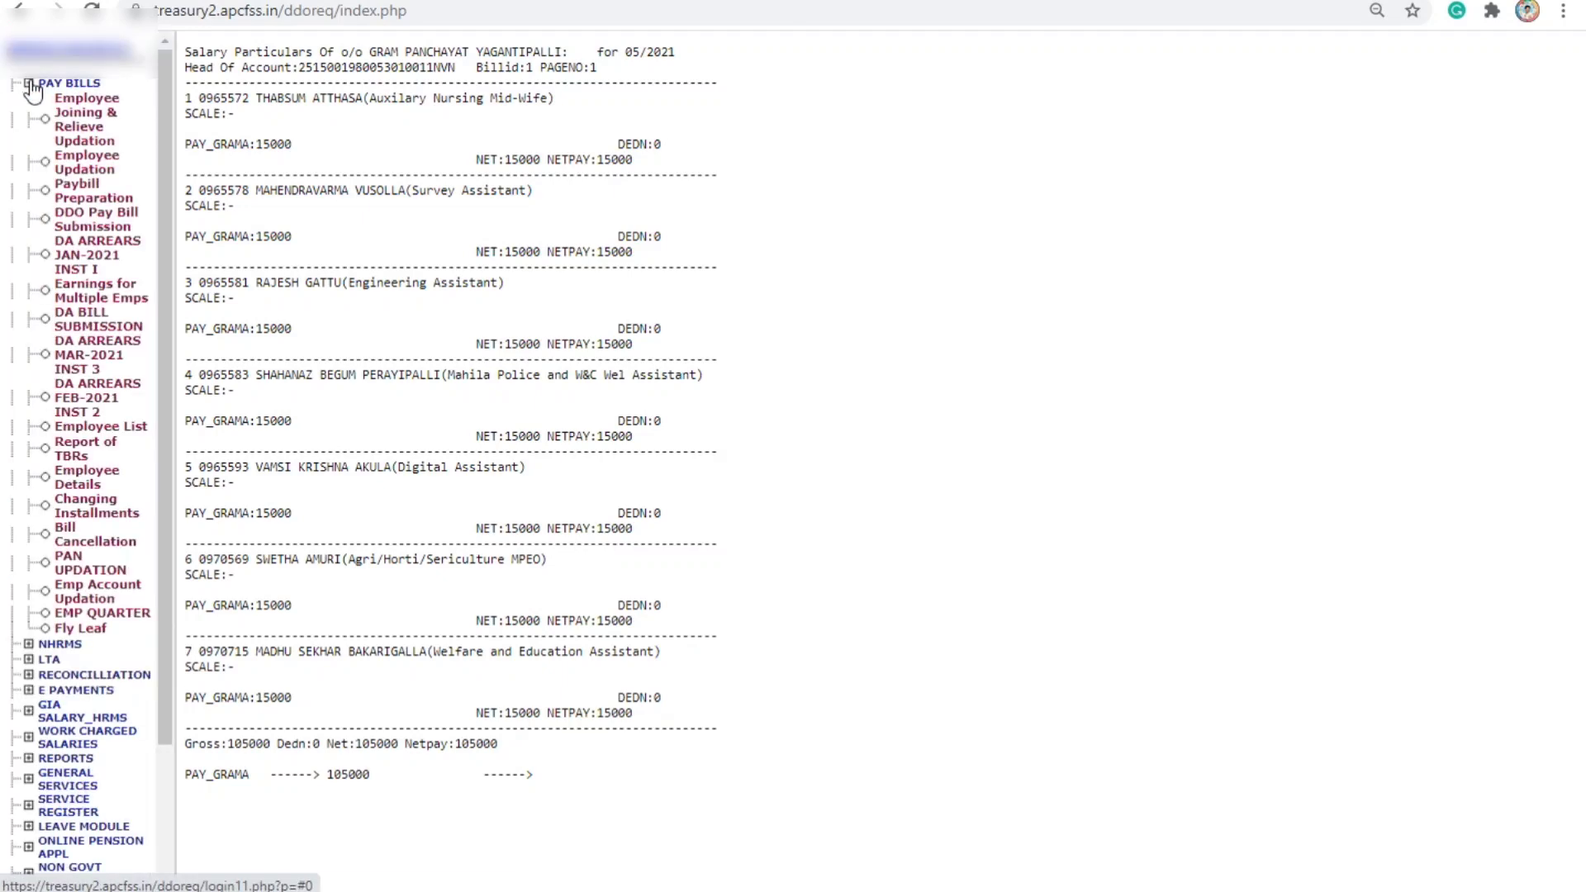
left_click(71, 451)
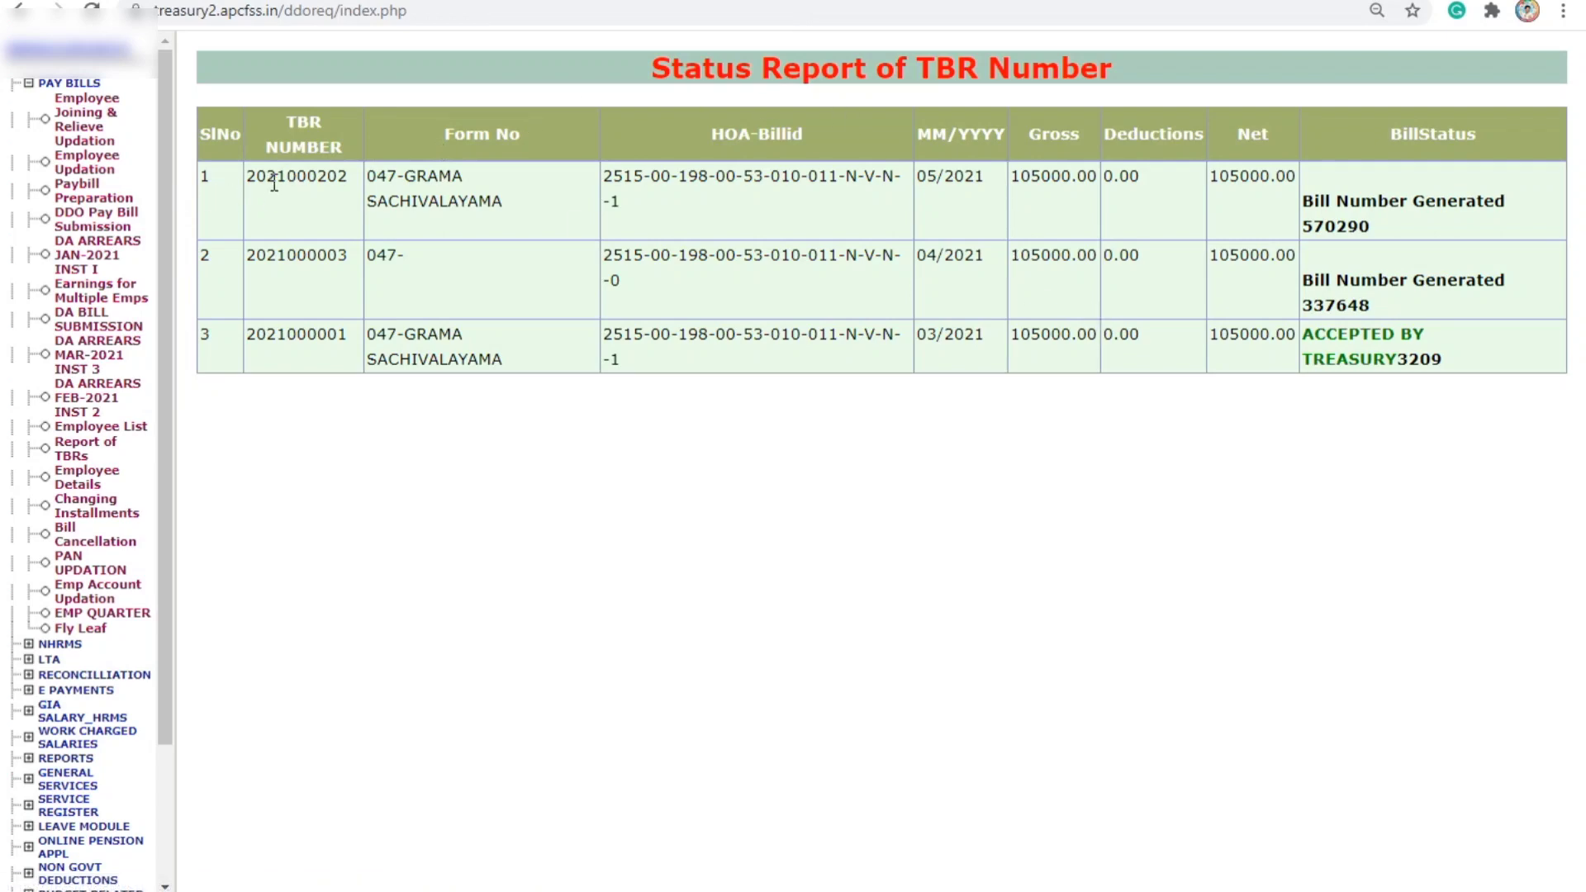
left_click_drag(502, 199, 399, 175)
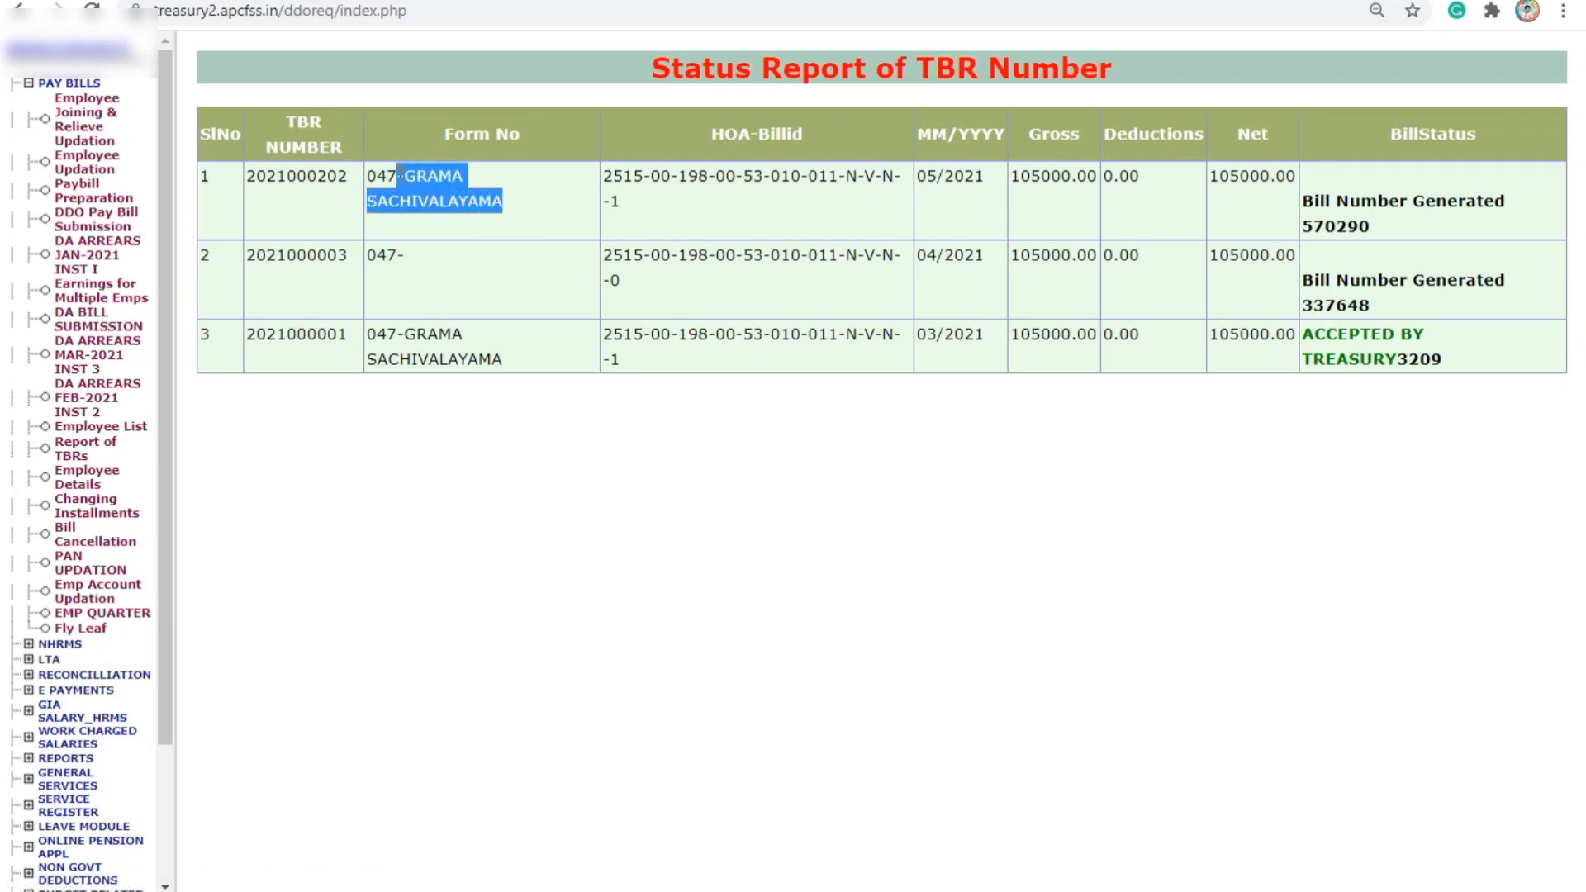
left_click(892, 235)
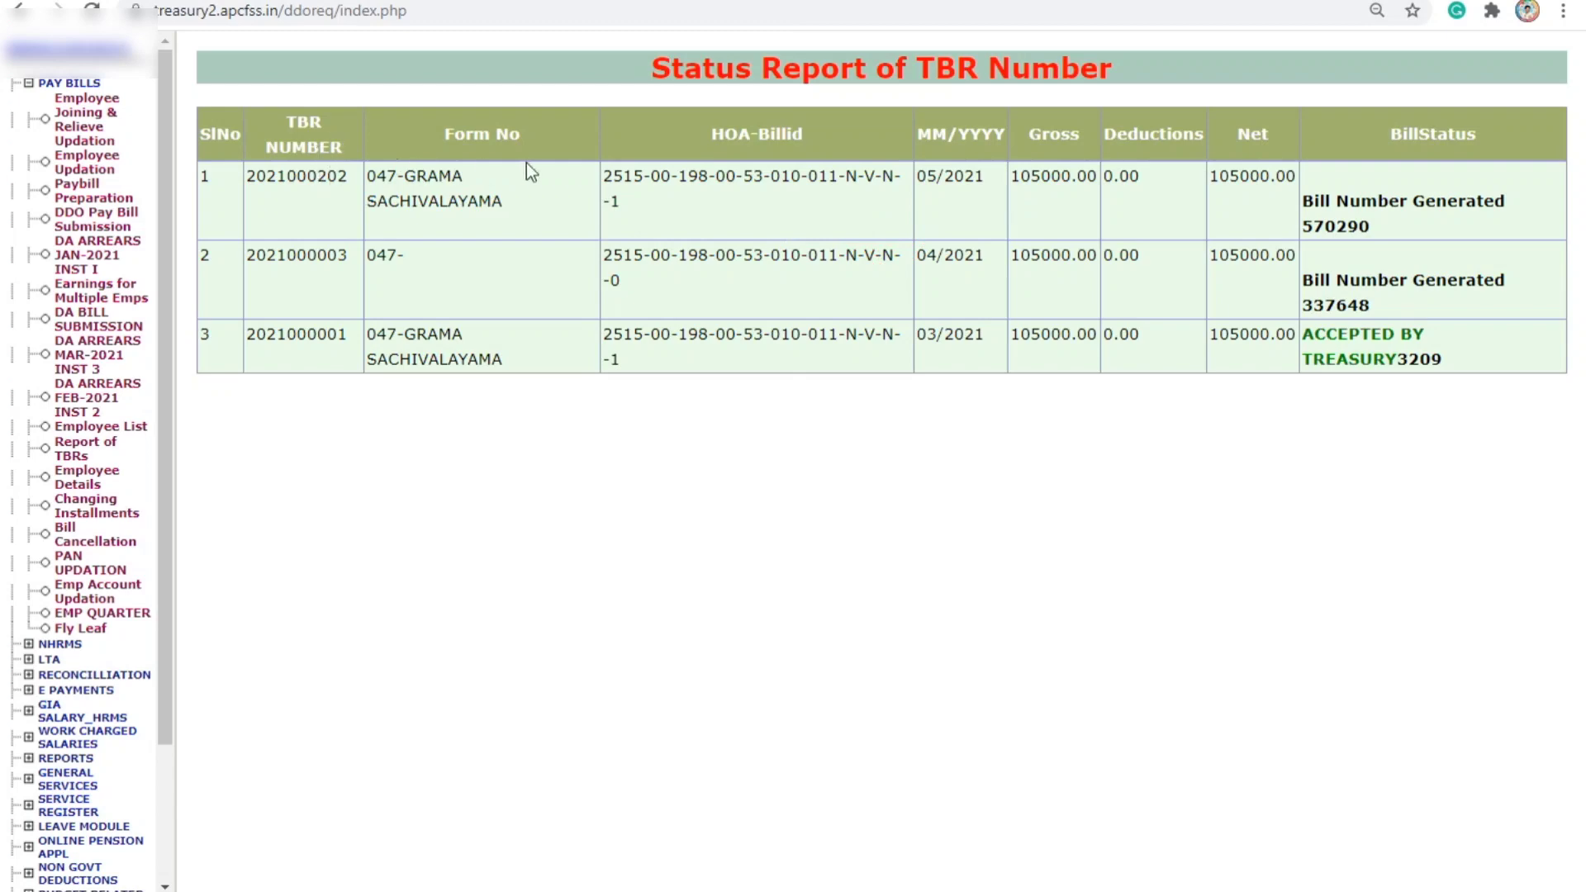
double_click(320, 180)
left_click(1407, 150)
left_click(1347, 223)
left_click_drag(1370, 227, 1290, 236)
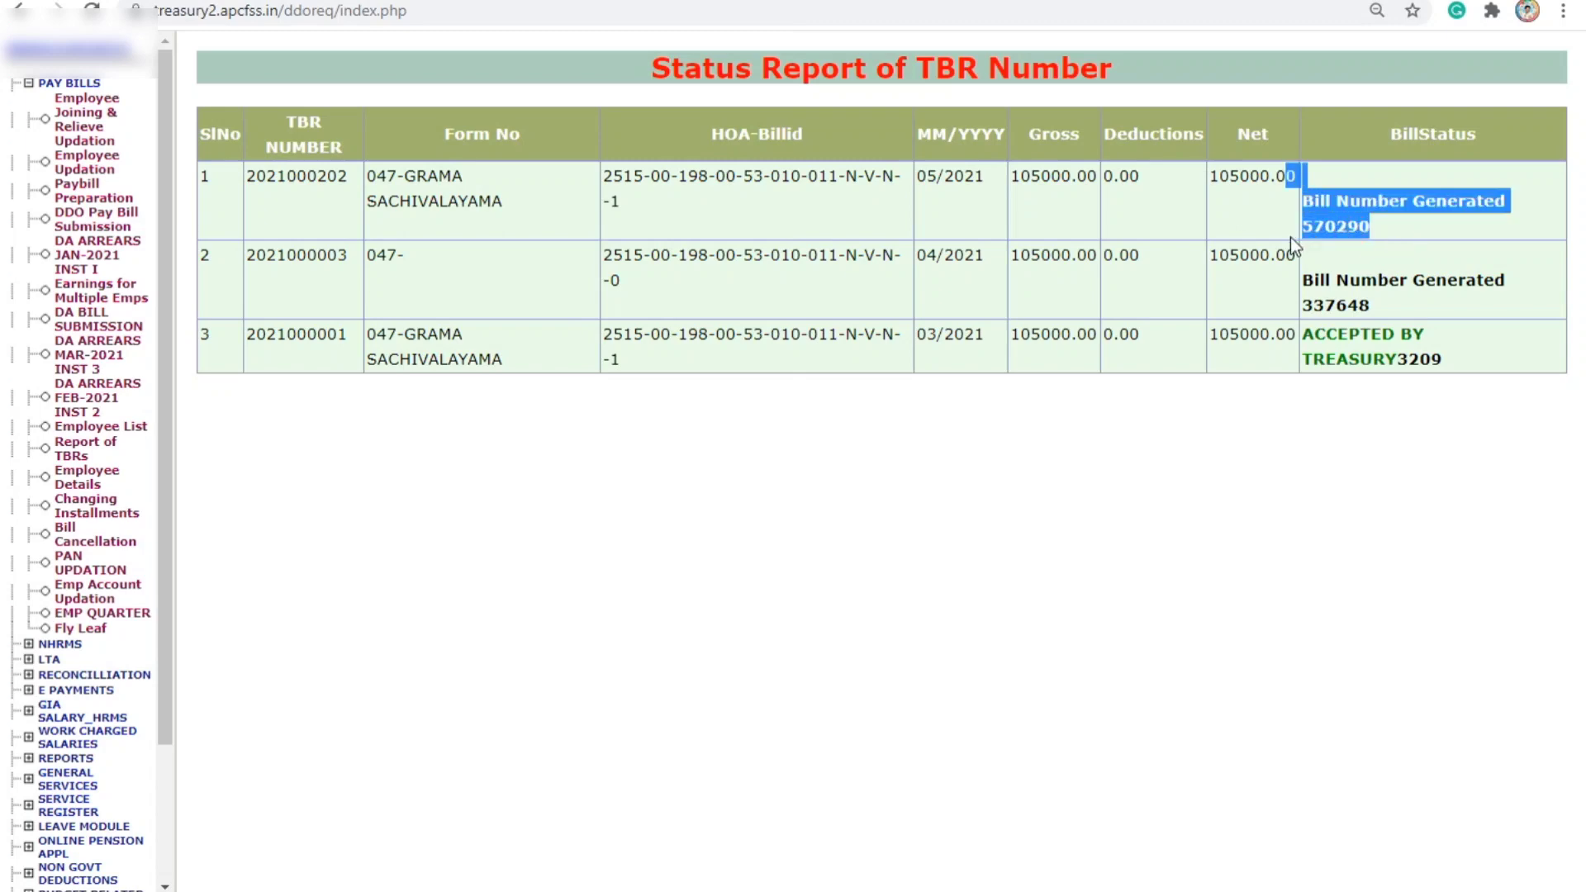
left_click(1370, 237)
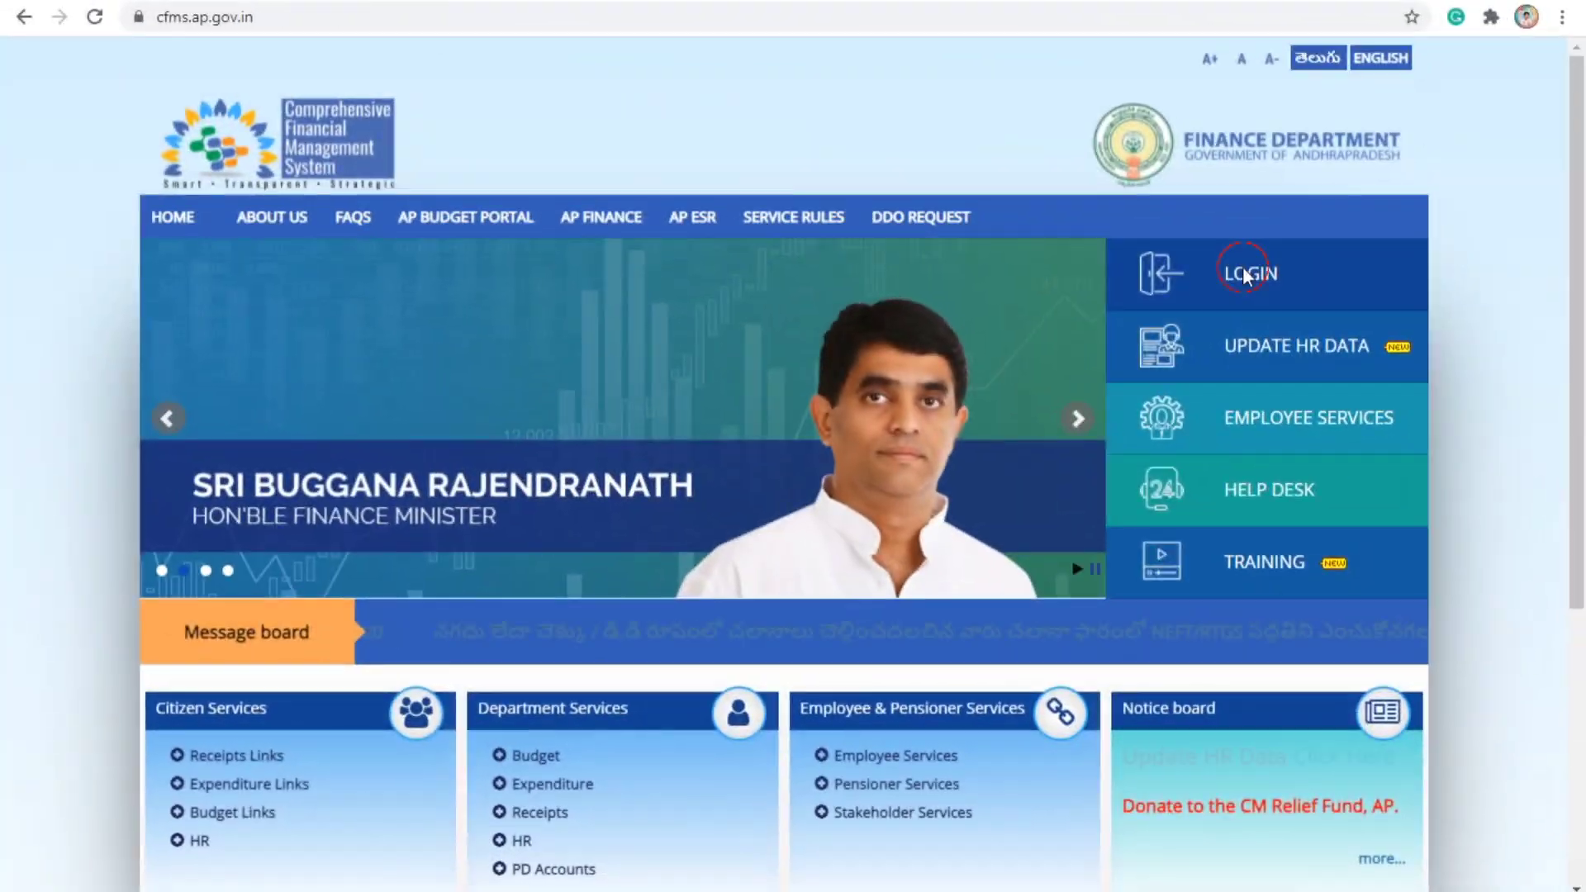
Step: Switch to the CFMS website and log in to its launchpad with the user ID and password already filled in
left_click(1242, 266)
left_click(824, 265)
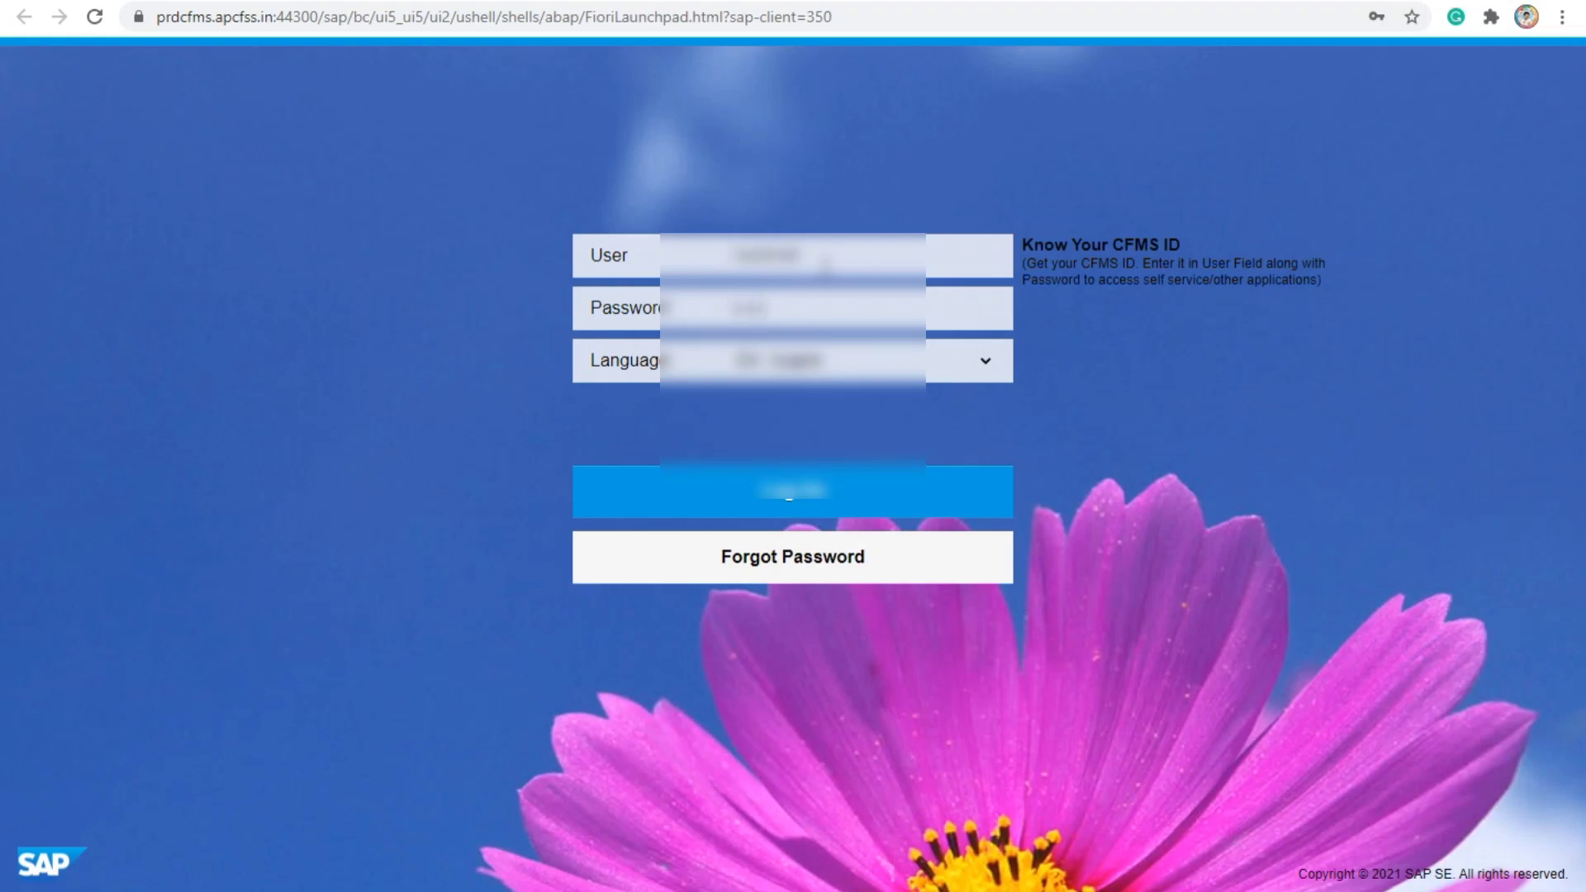
left_click(812, 487)
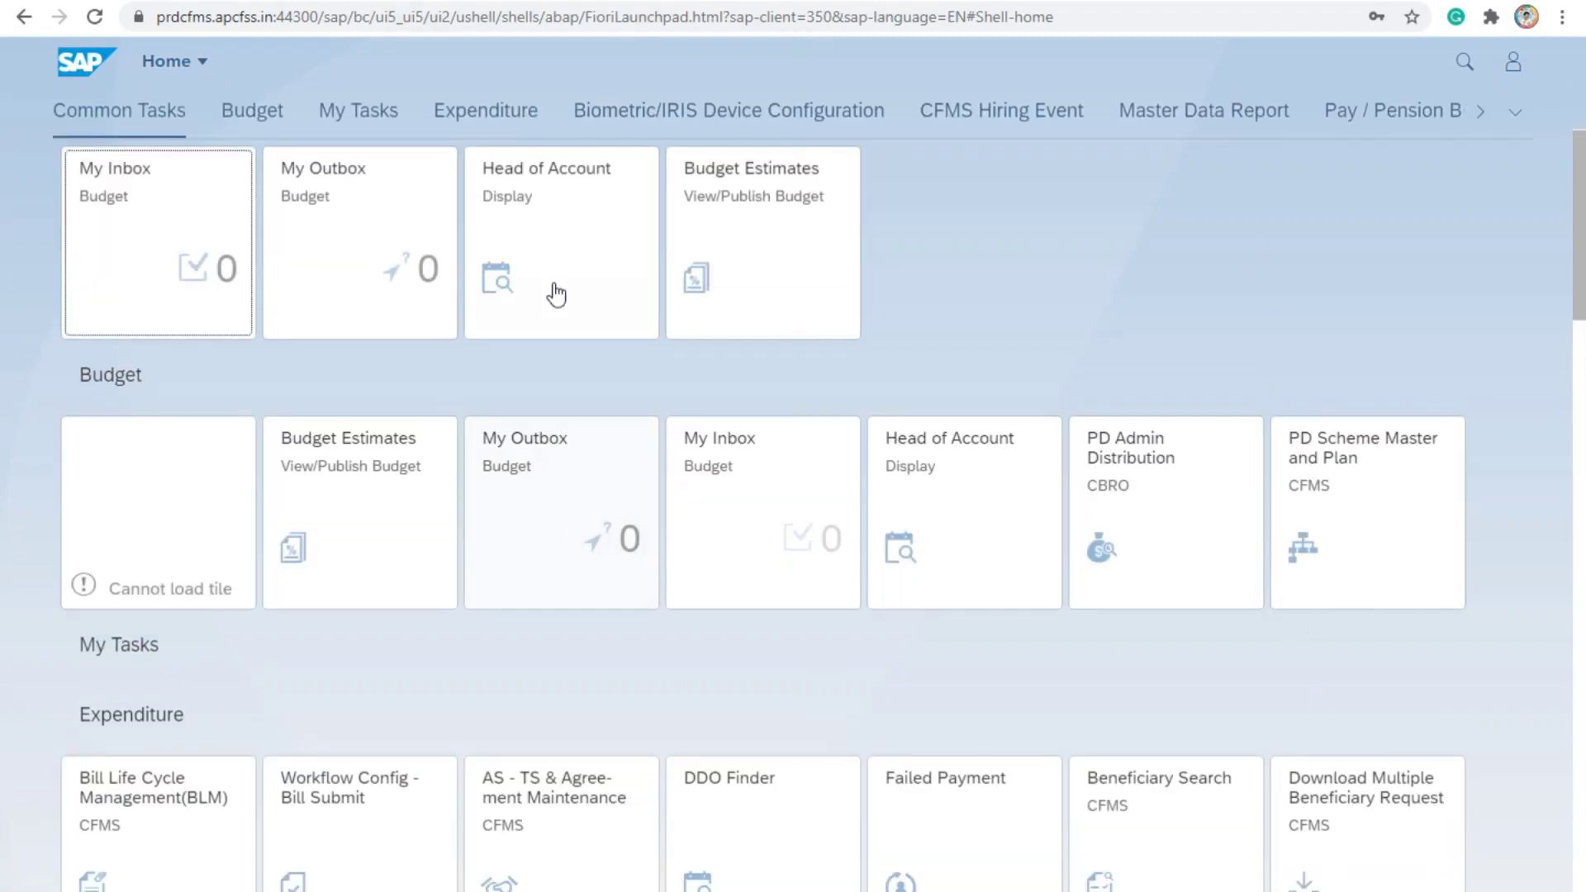
Step: Open Bill Life Cycle Management for expenditure and review the details of the 47-Regular Pay Bill in the intray
scroll(275, 702, "down", 3)
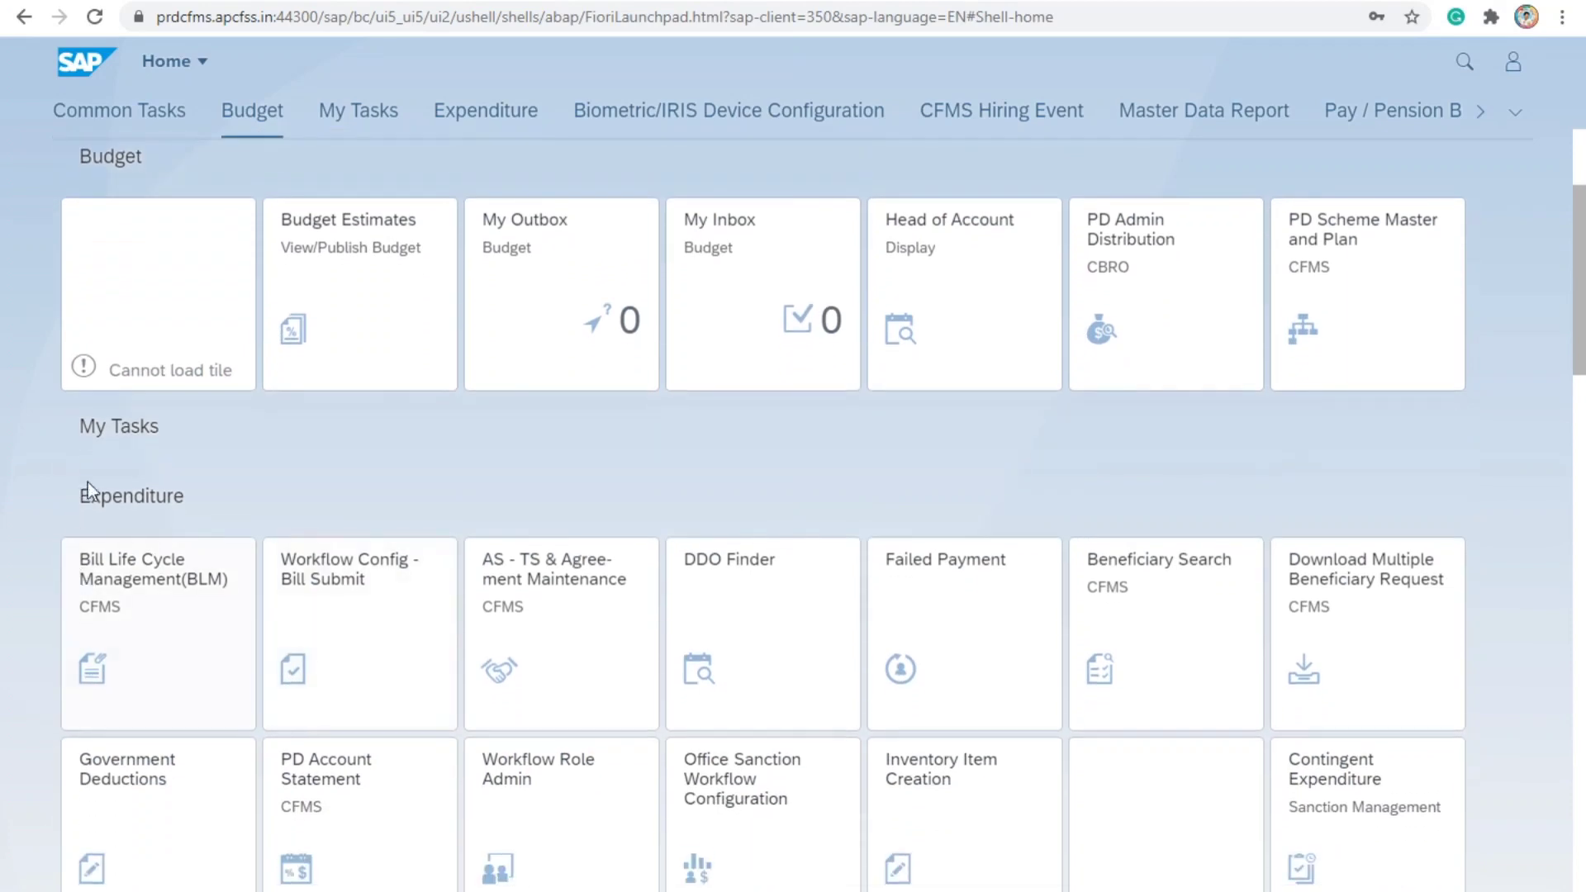
left_click(175, 580)
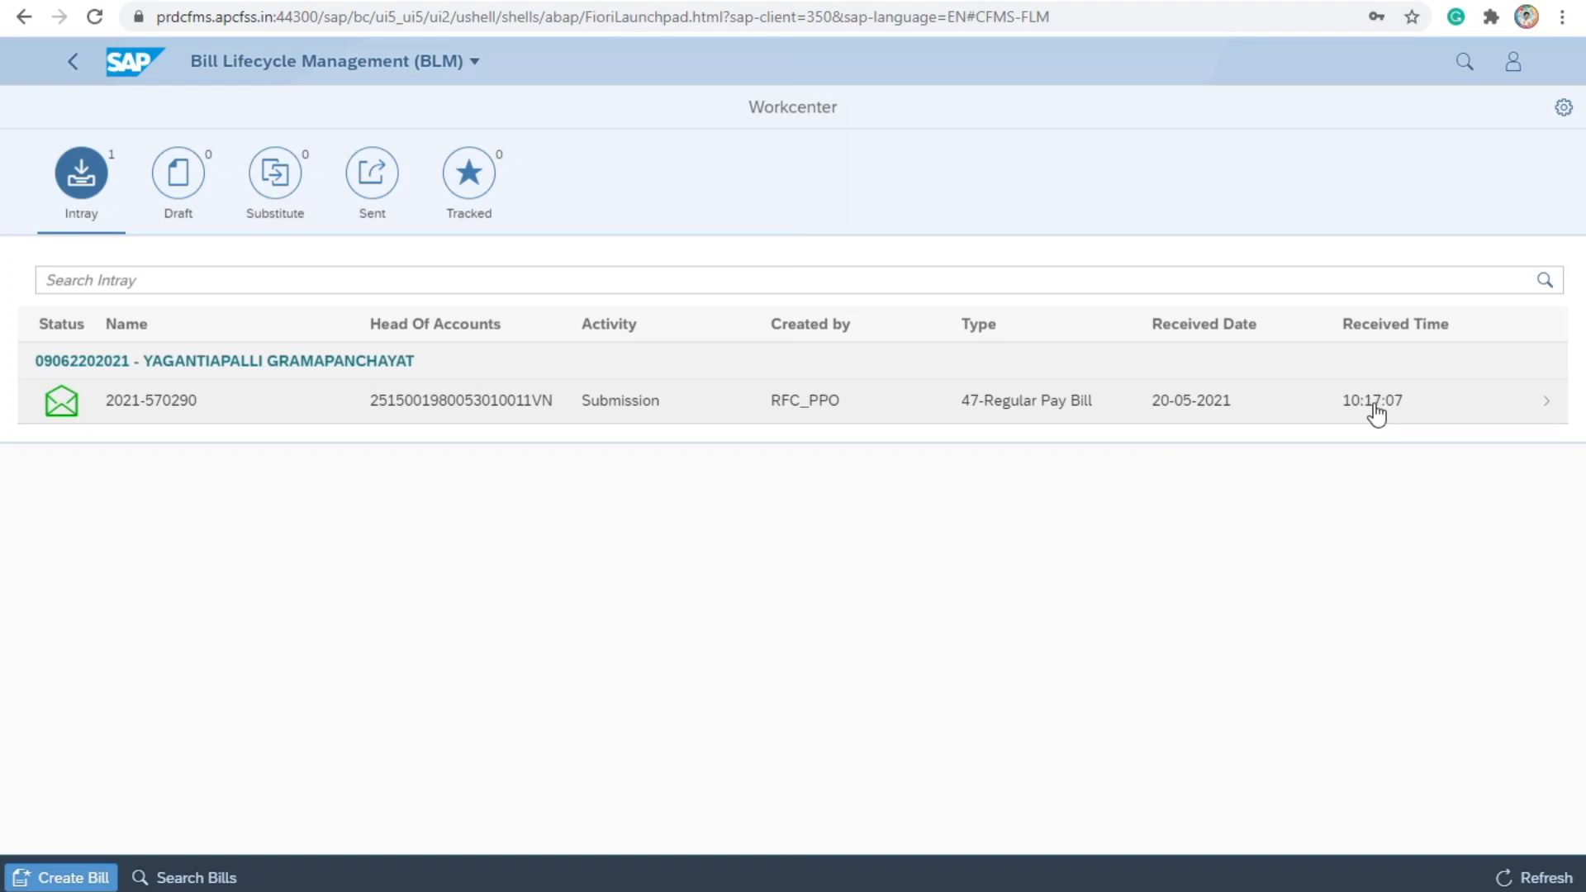
left_click(541, 401)
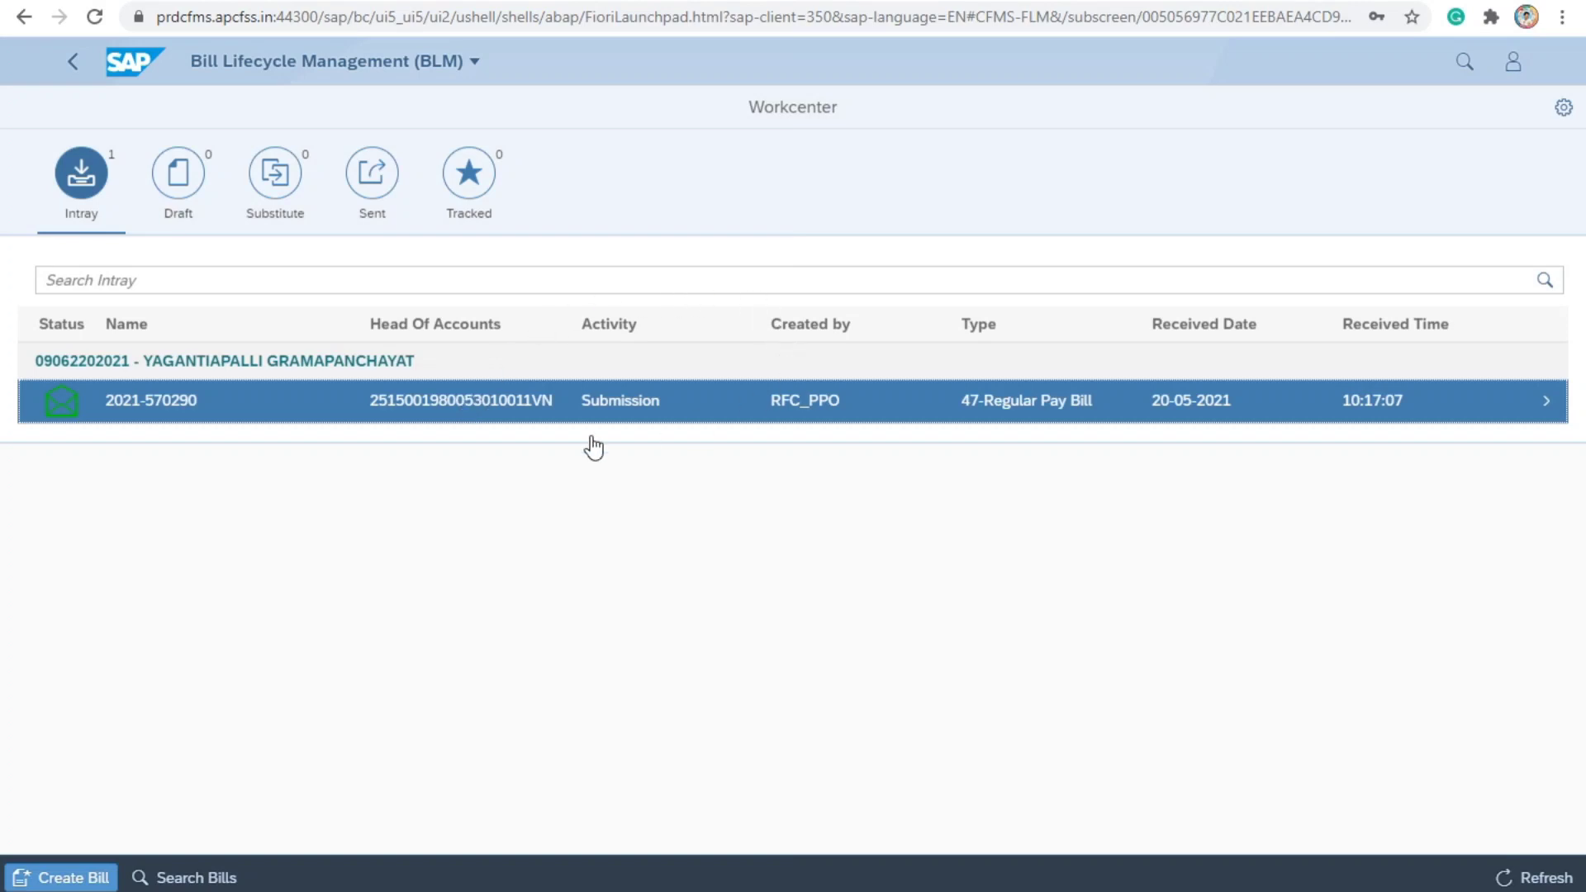
left_click(536, 410)
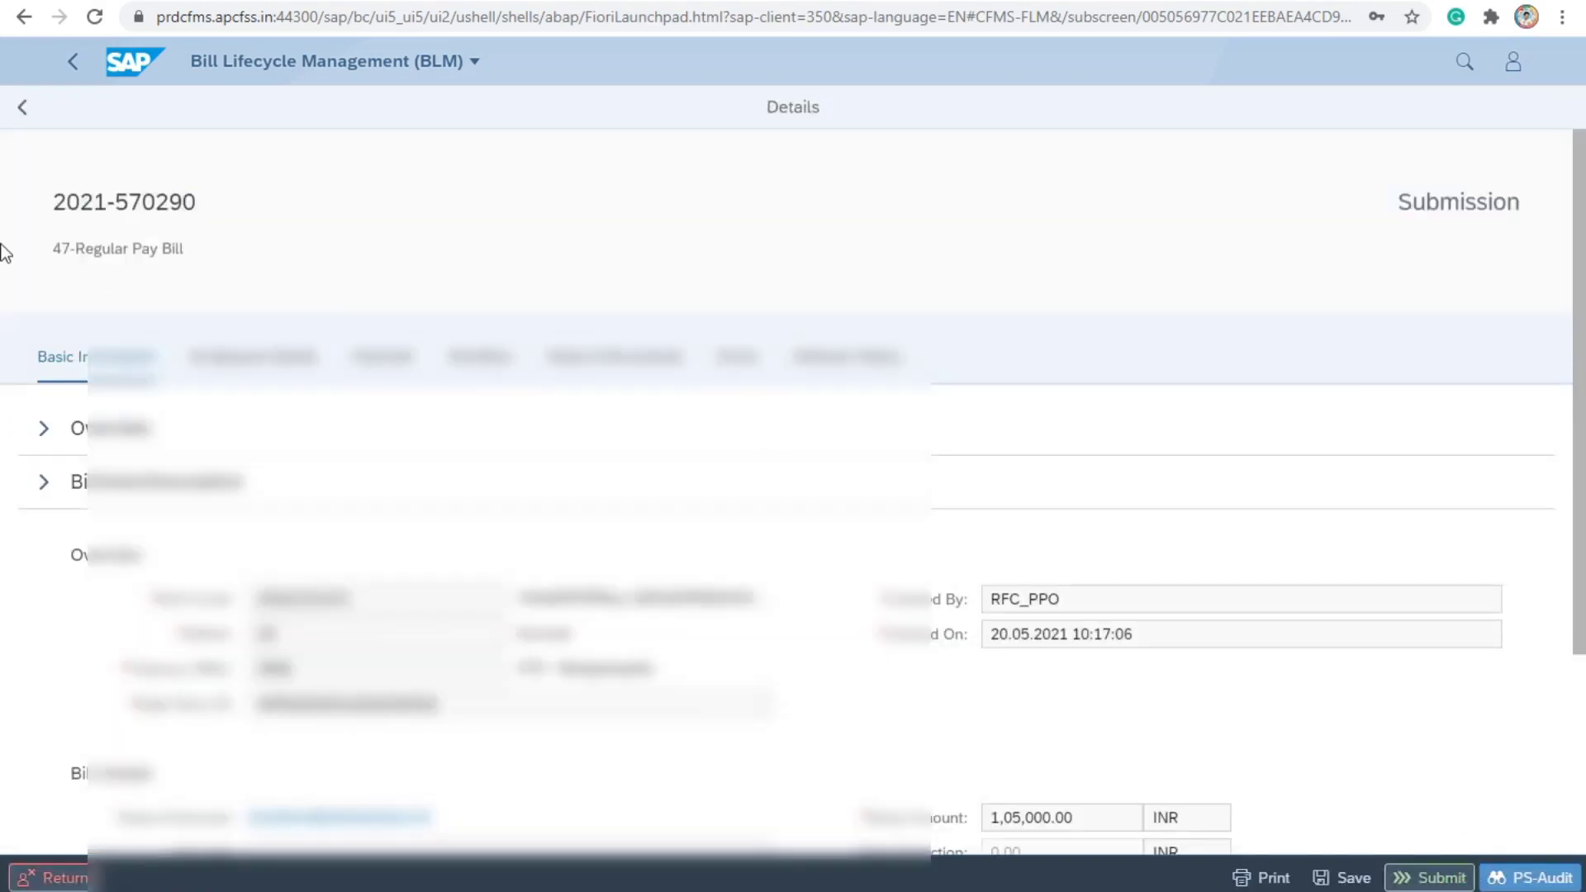
scroll(267, 440, "down", 3)
scroll(691, 644, "up", 3)
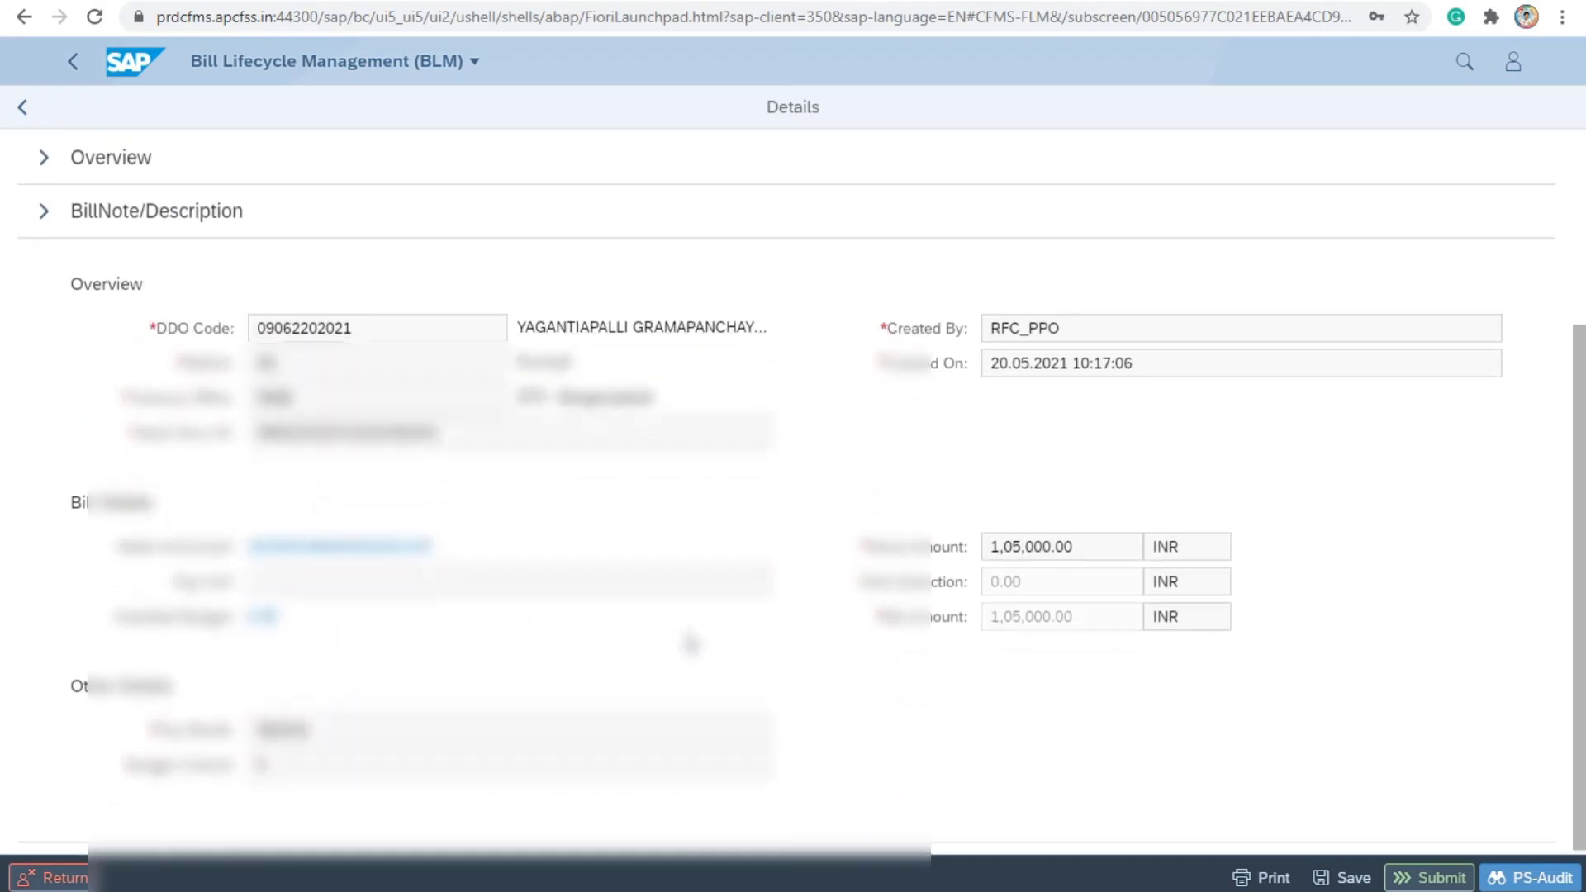
Step: Review the bill's amounts in its basic information and the pay listed in its employee details
scroll(811, 655, "down", 3)
double_click(1056, 540)
left_click(835, 446)
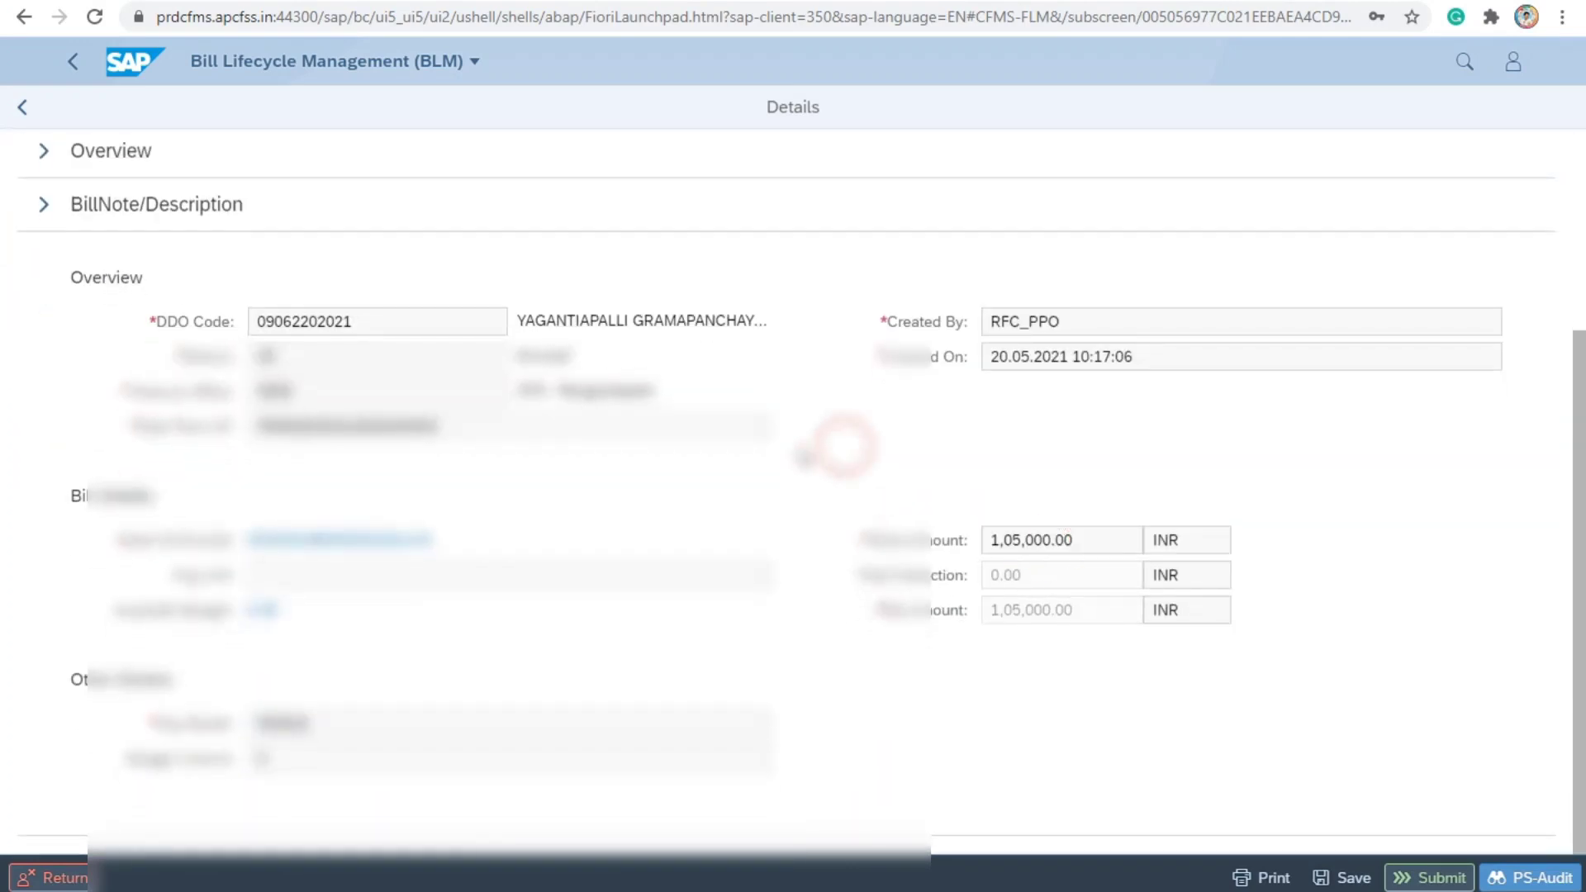
scroll(835, 446, "up", 3)
left_click(250, 307)
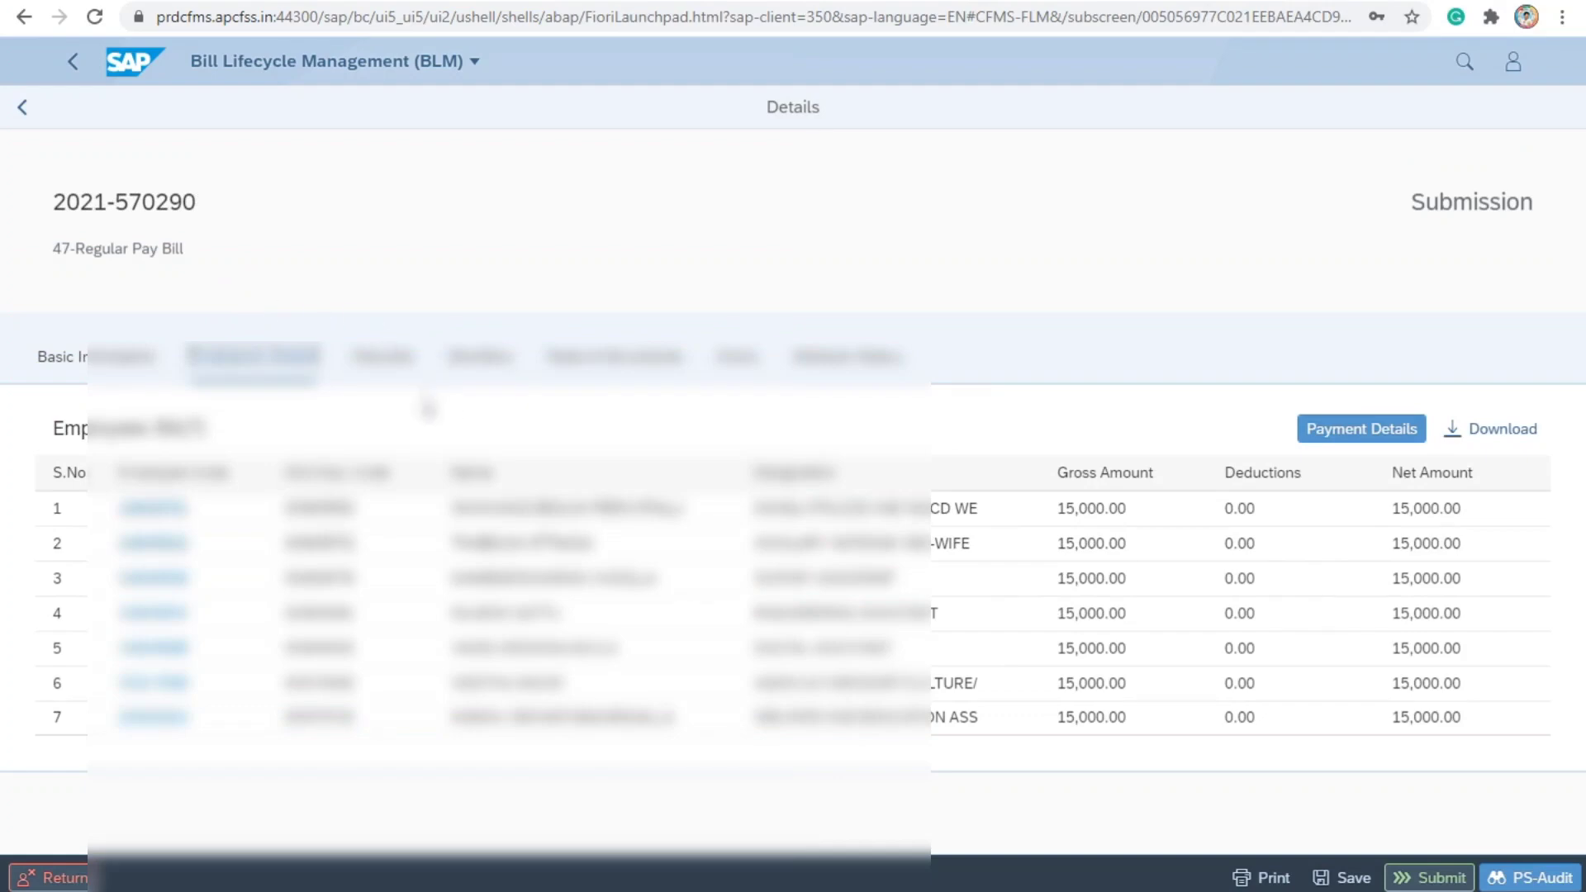
Step: Mark checklist rules C54, C55, C62, C63, C67 and C68 as satisfied for the pay bill
left_click(388, 357)
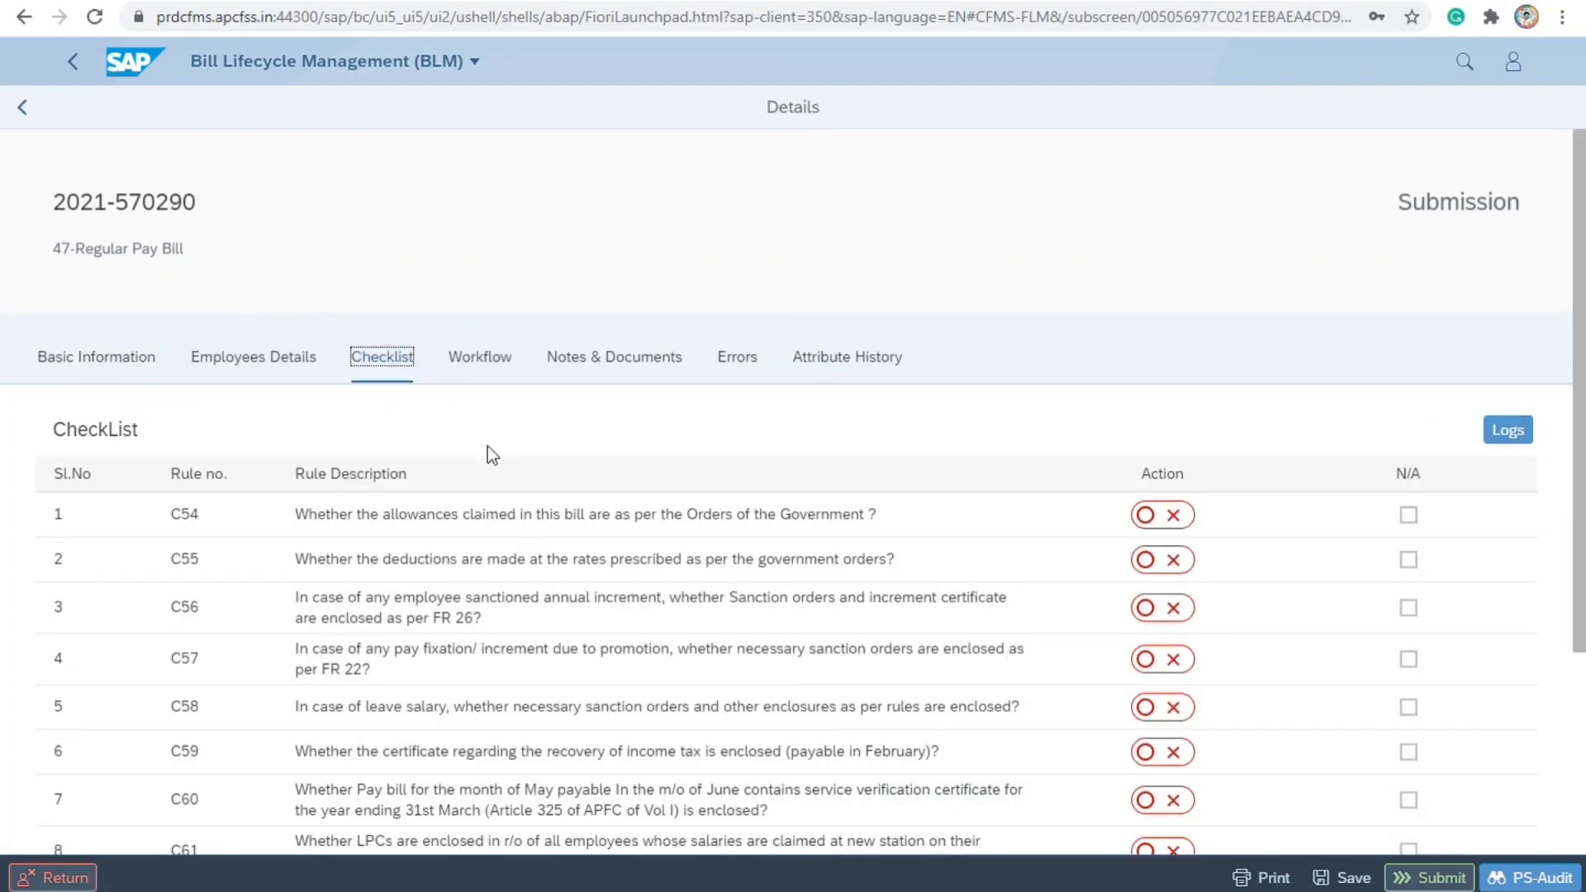
scroll(496, 454, "down", 3)
scroll(892, 413, "down", 1)
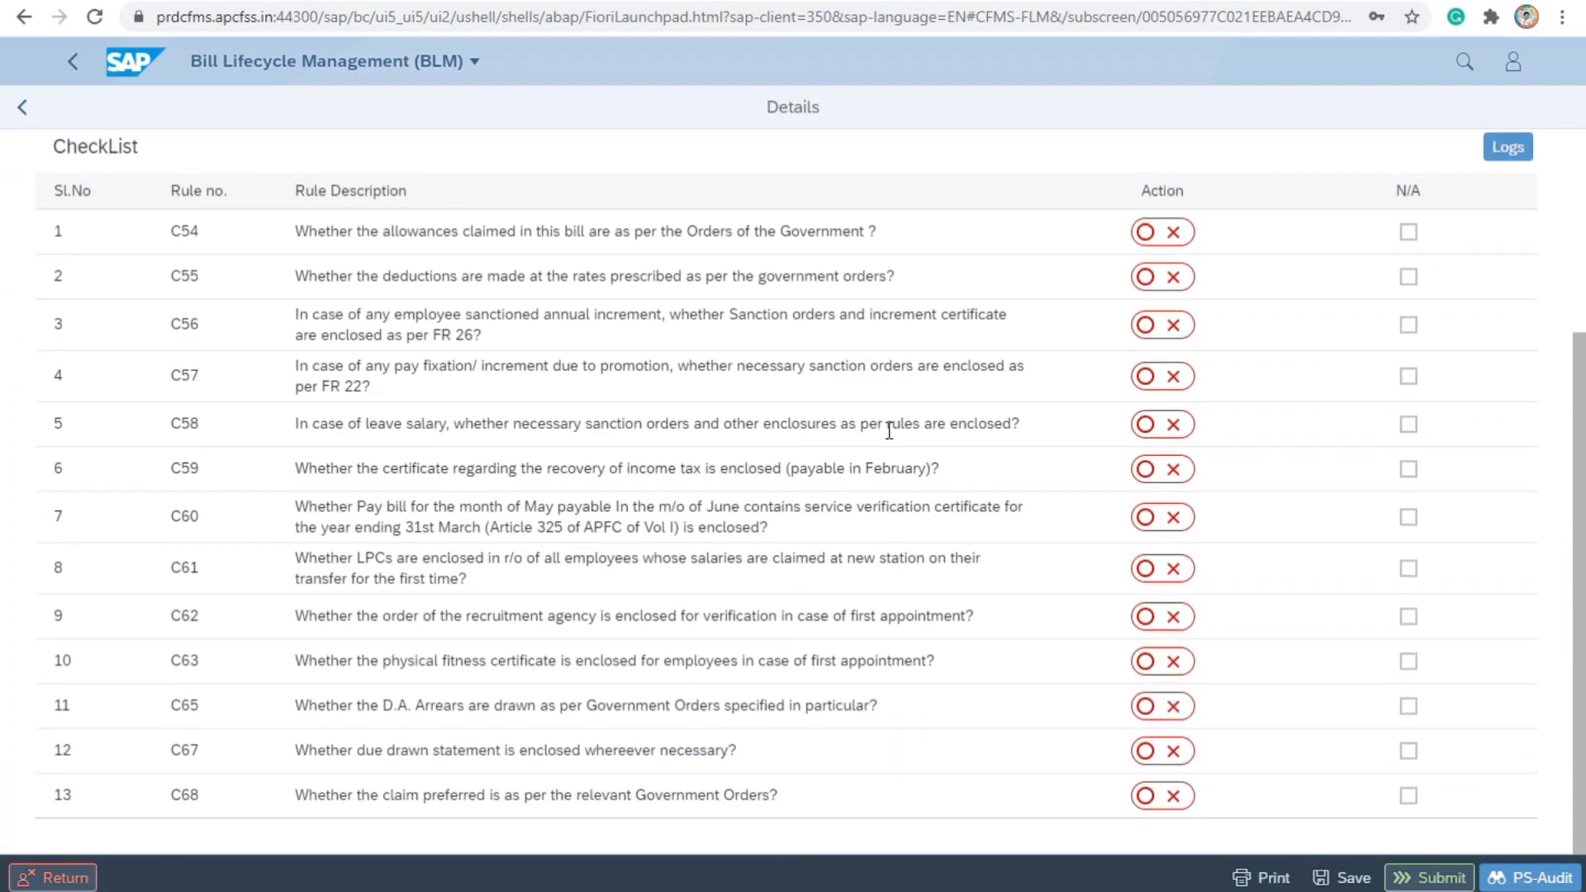
left_click(1143, 231)
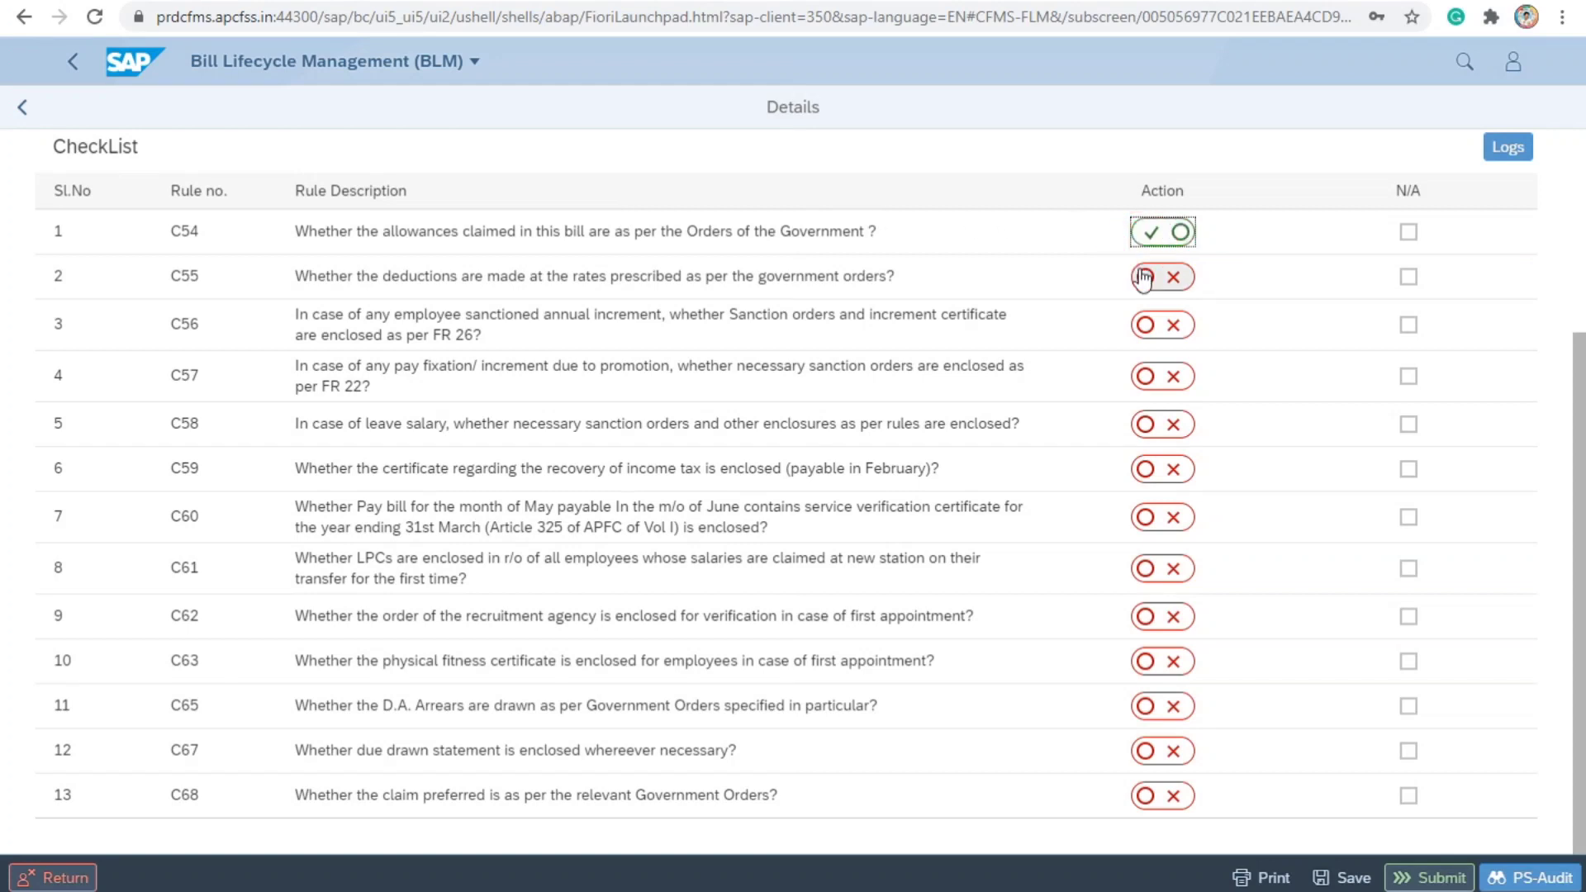
left_click(1146, 276)
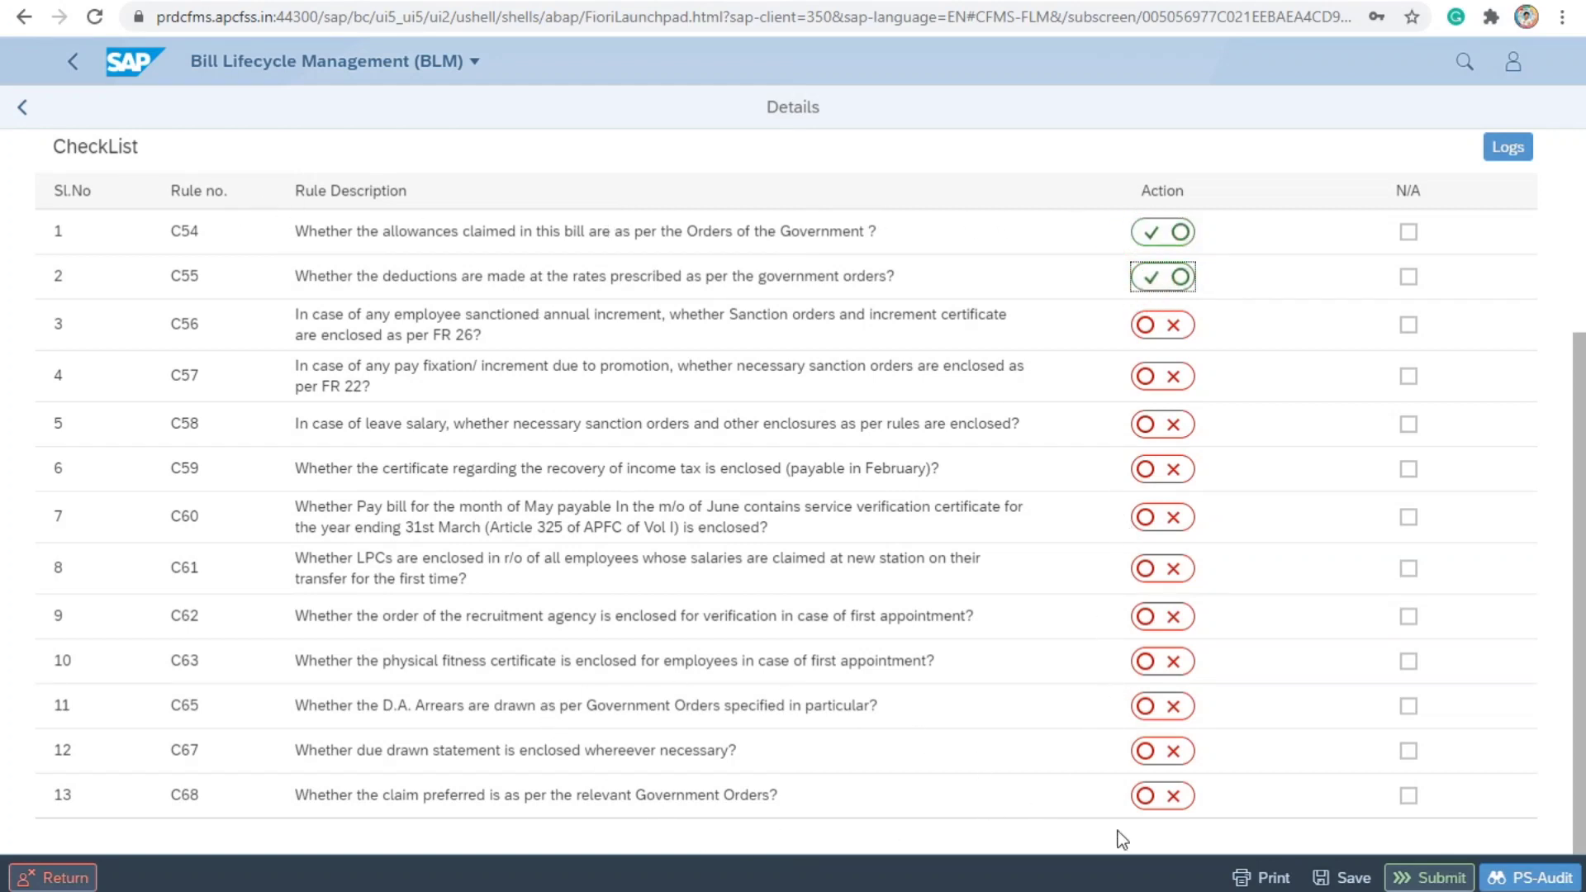
left_click(1143, 794)
left_click(1143, 749)
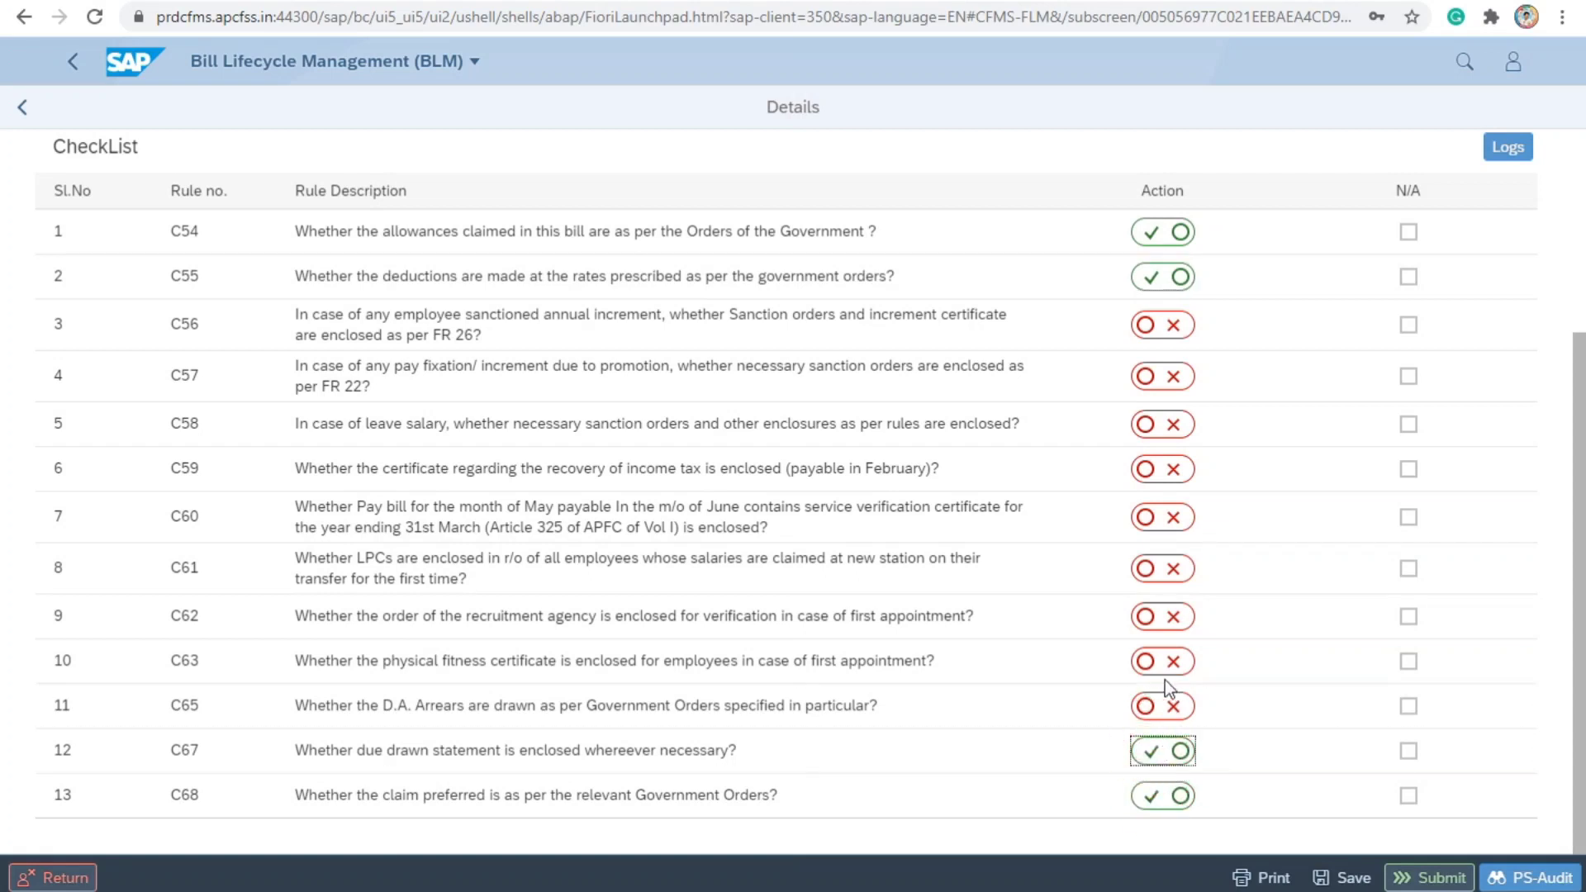
left_click(1148, 661)
left_click(1145, 620)
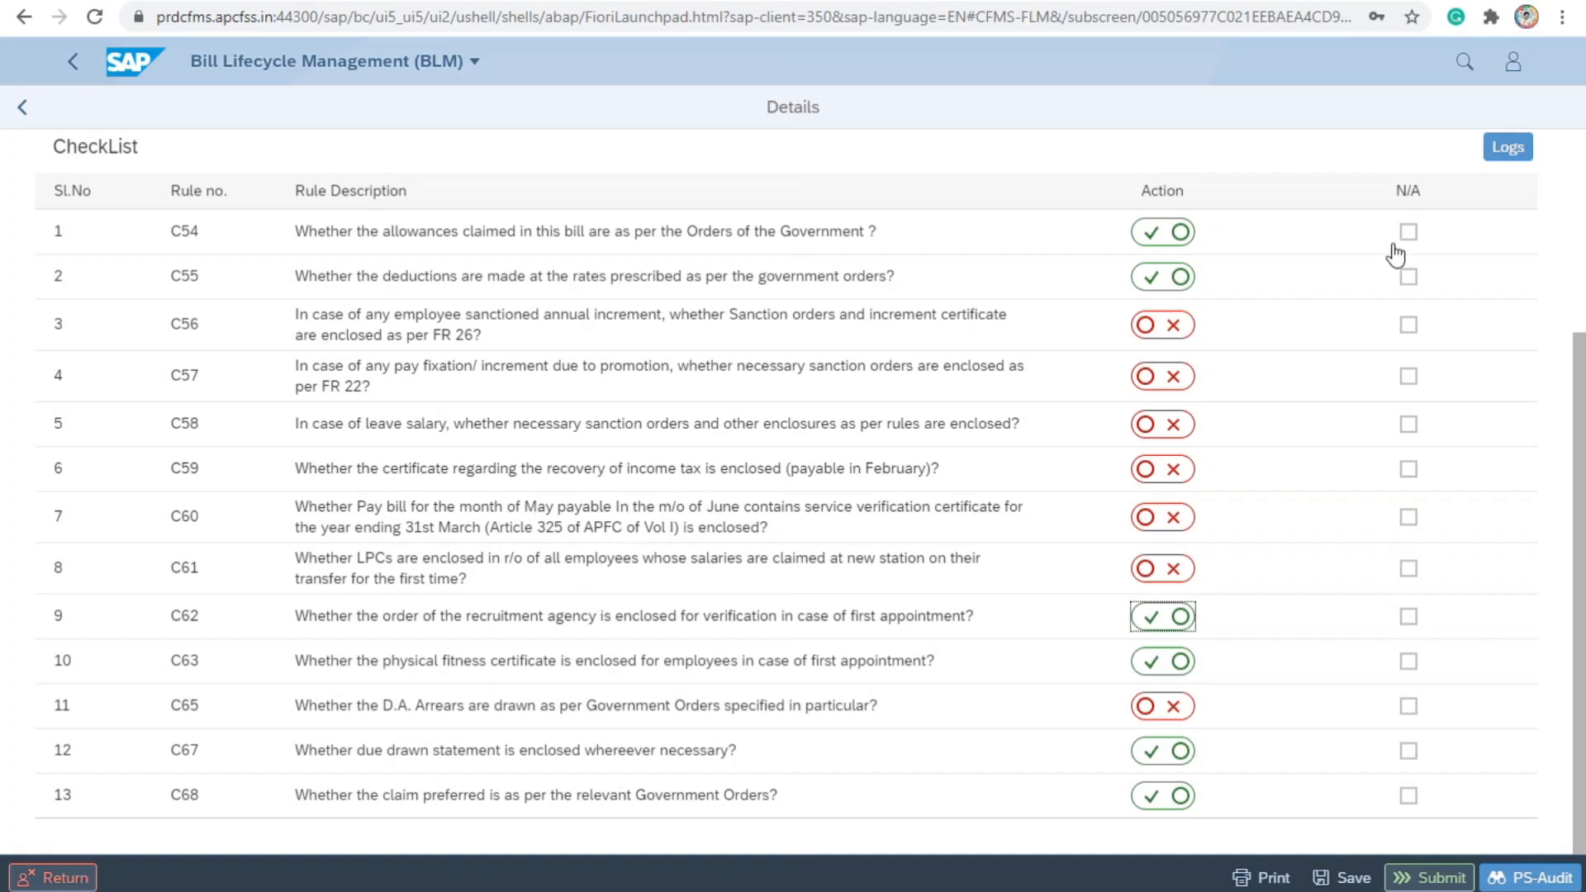
Step: Mark checklist rules C56, C57, C58, C59, C60, C61 and C65 as not applicable
left_click(1408, 324)
left_click(1408, 375)
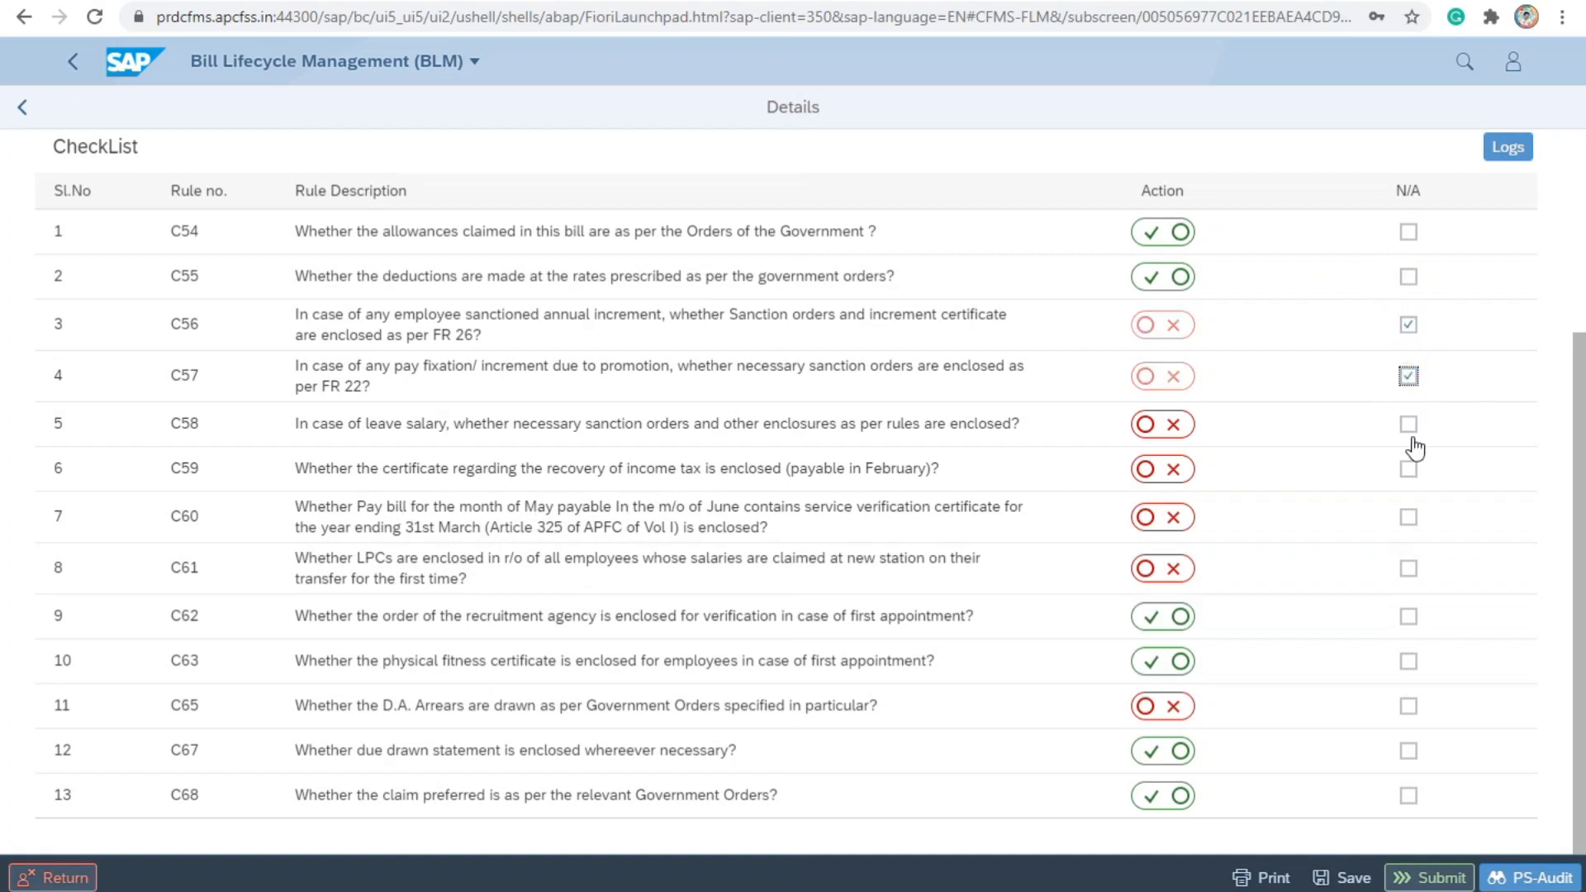
left_click(1408, 424)
left_click(1408, 468)
left_click(1408, 517)
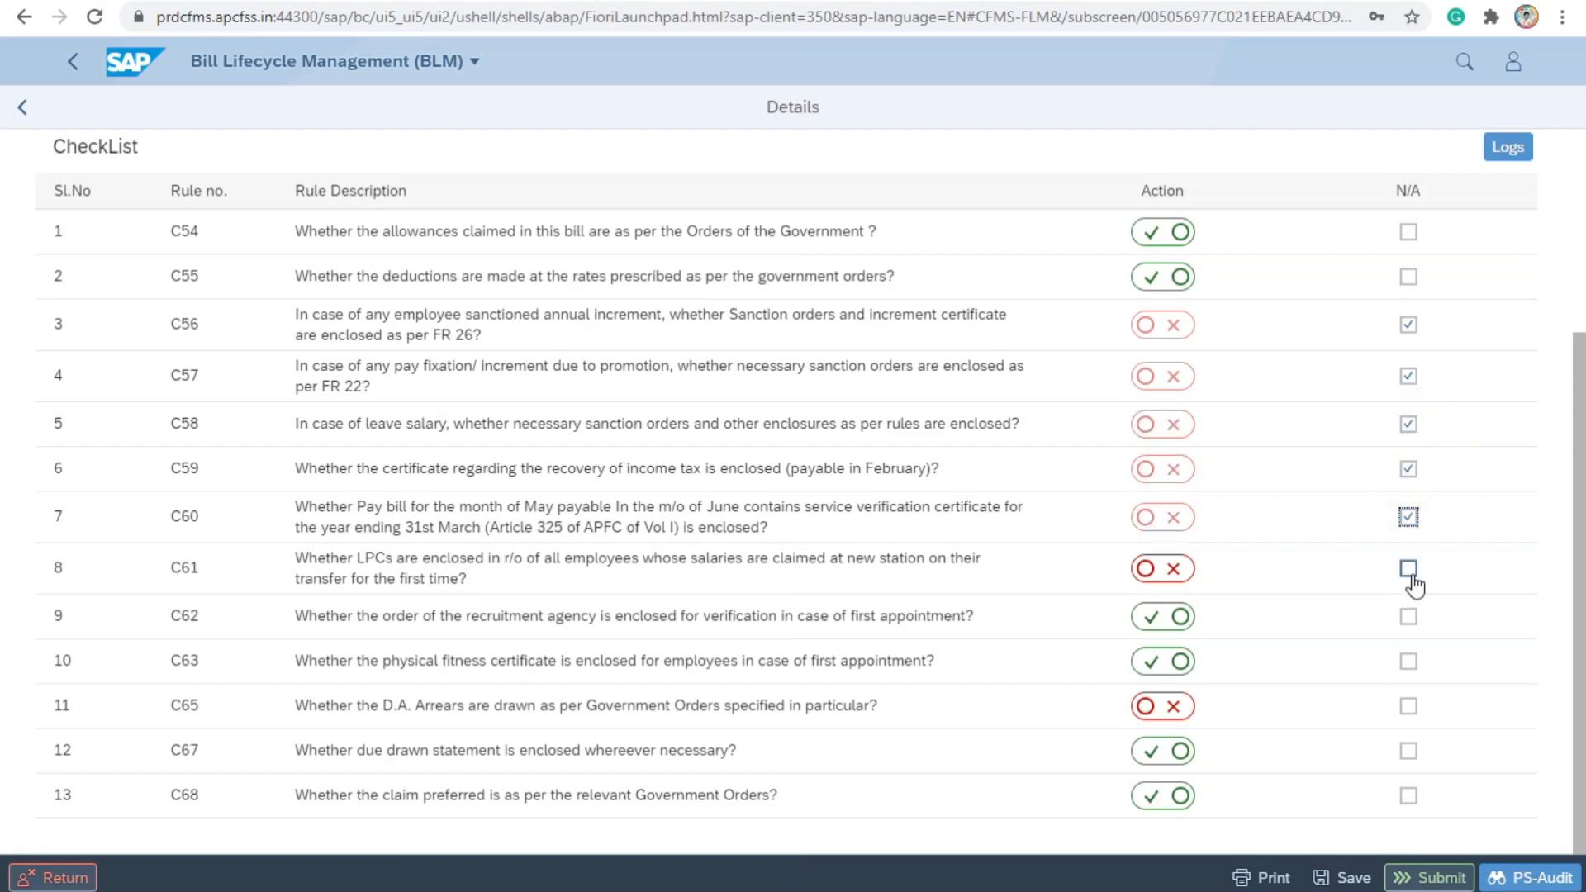
left_click(1408, 569)
left_click(1408, 706)
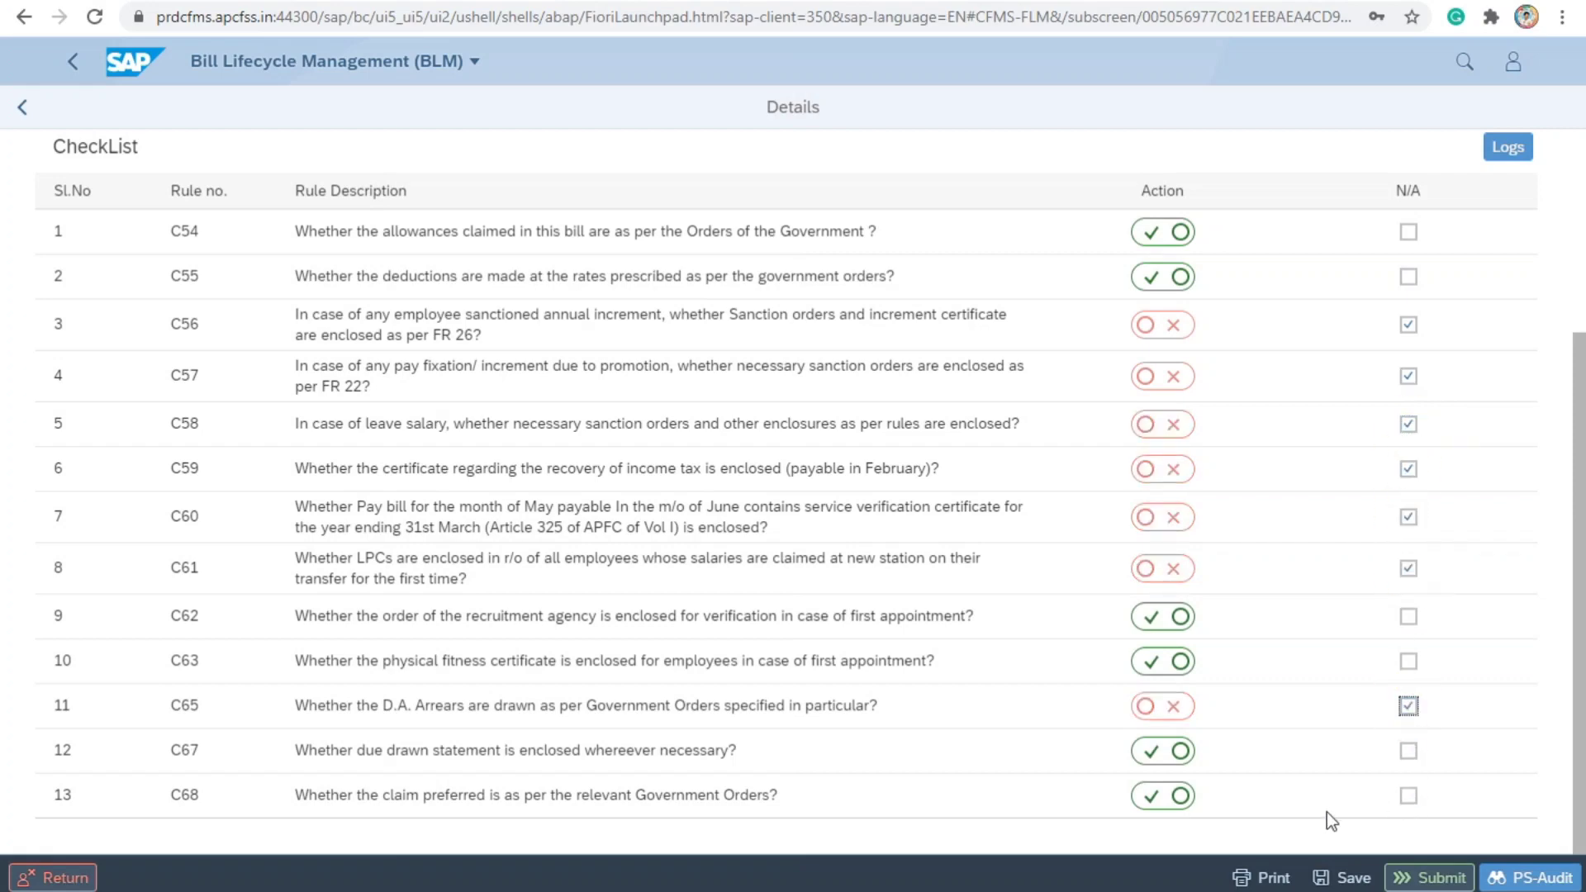
Step: Check the bill's workflow processors and open its notes and documents section
scroll(913, 548, "up", 4)
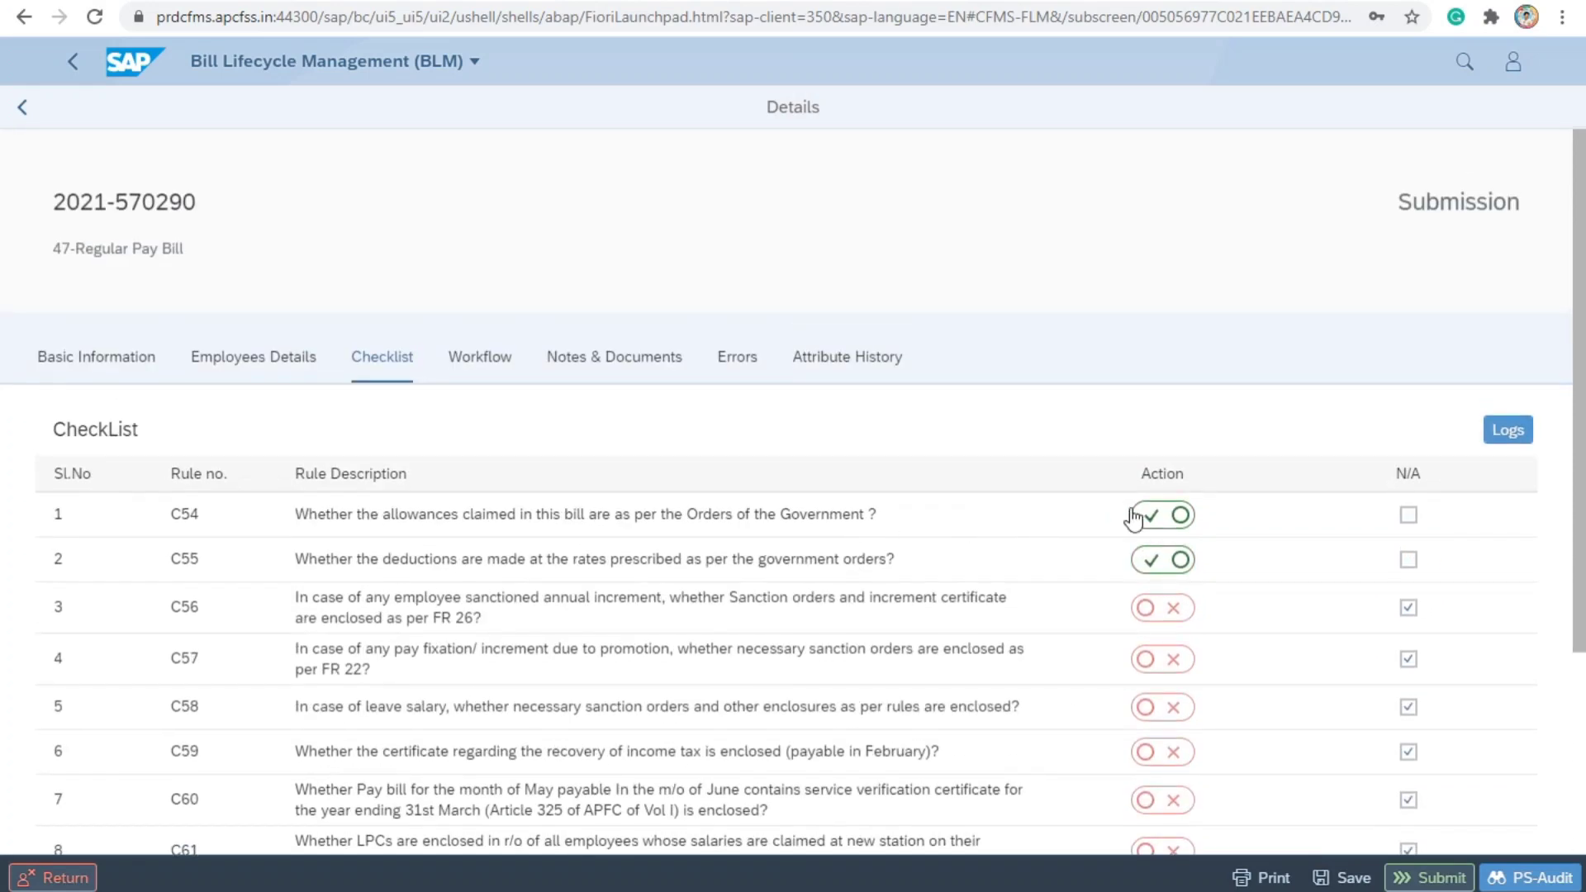
left_click(489, 371)
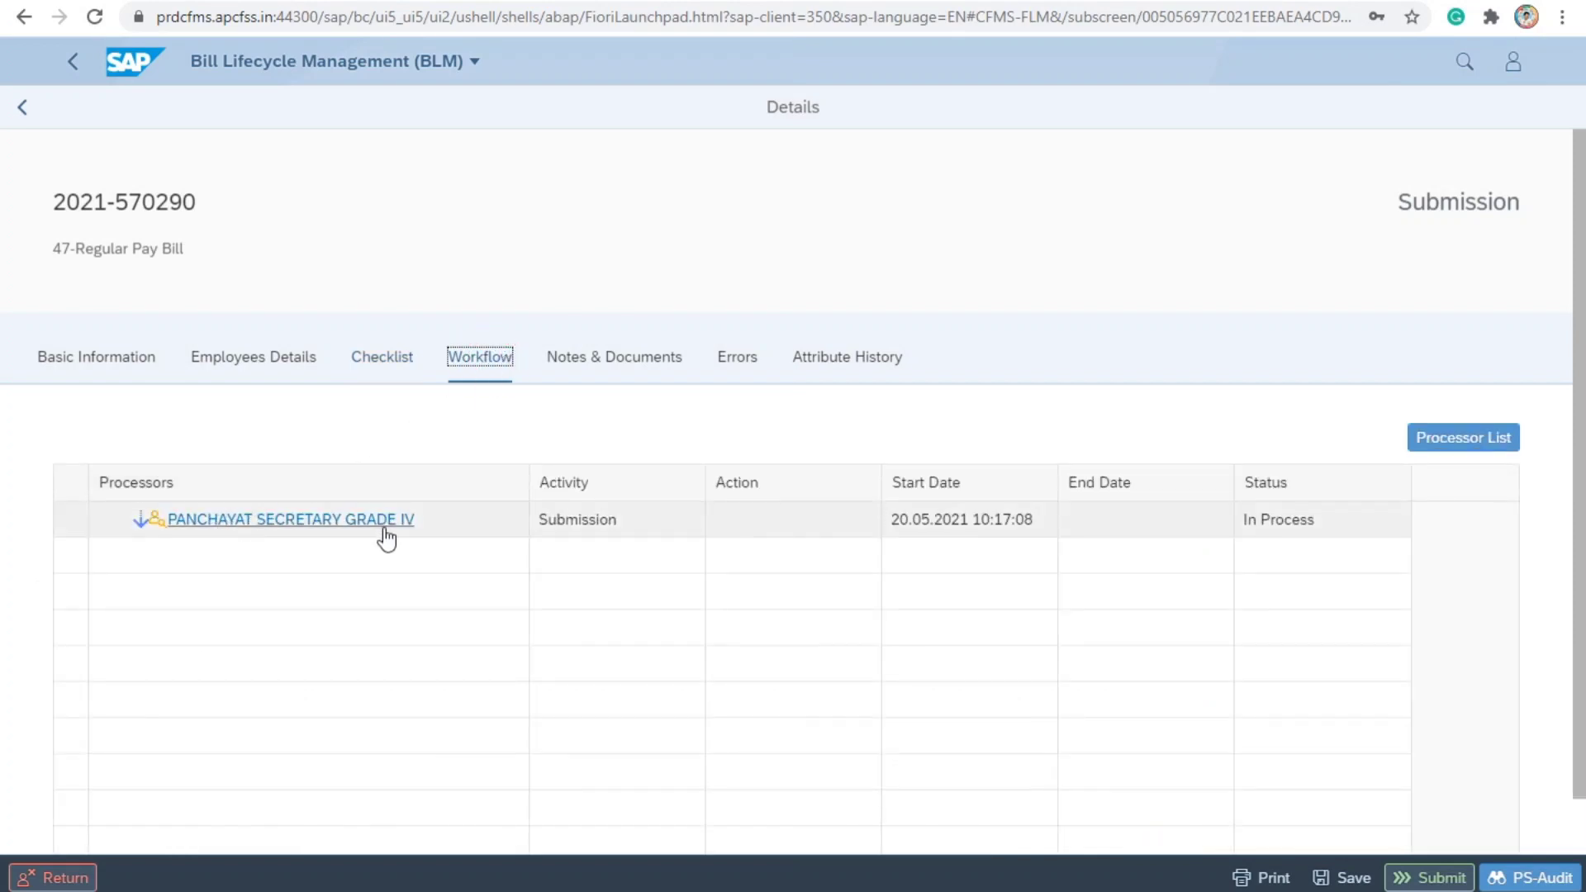
left_click(602, 361)
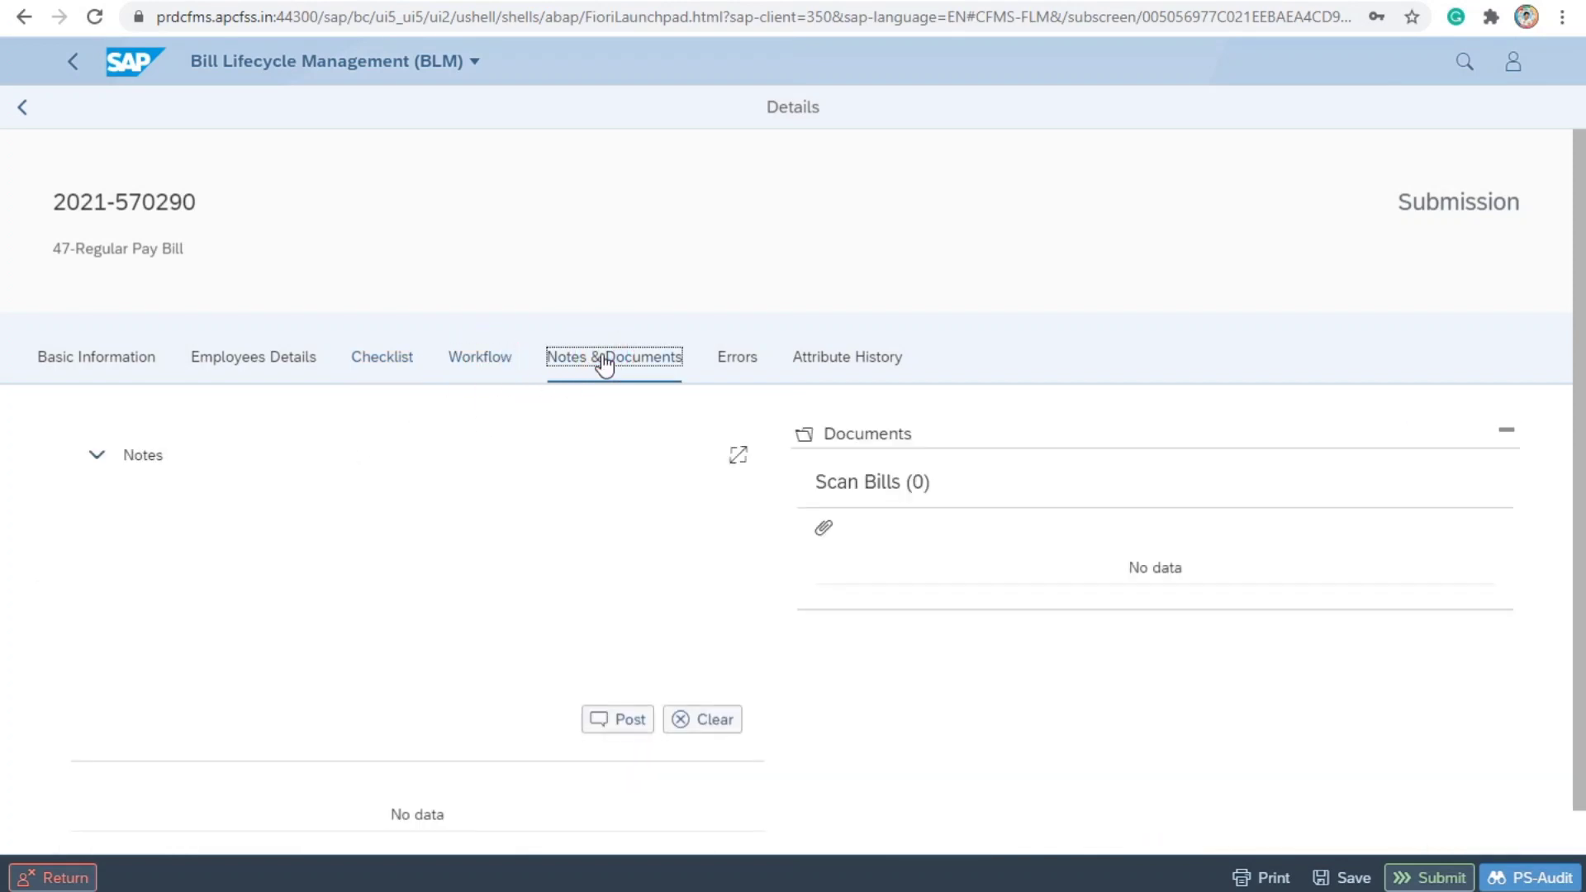
scroll(696, 484, "down", 1)
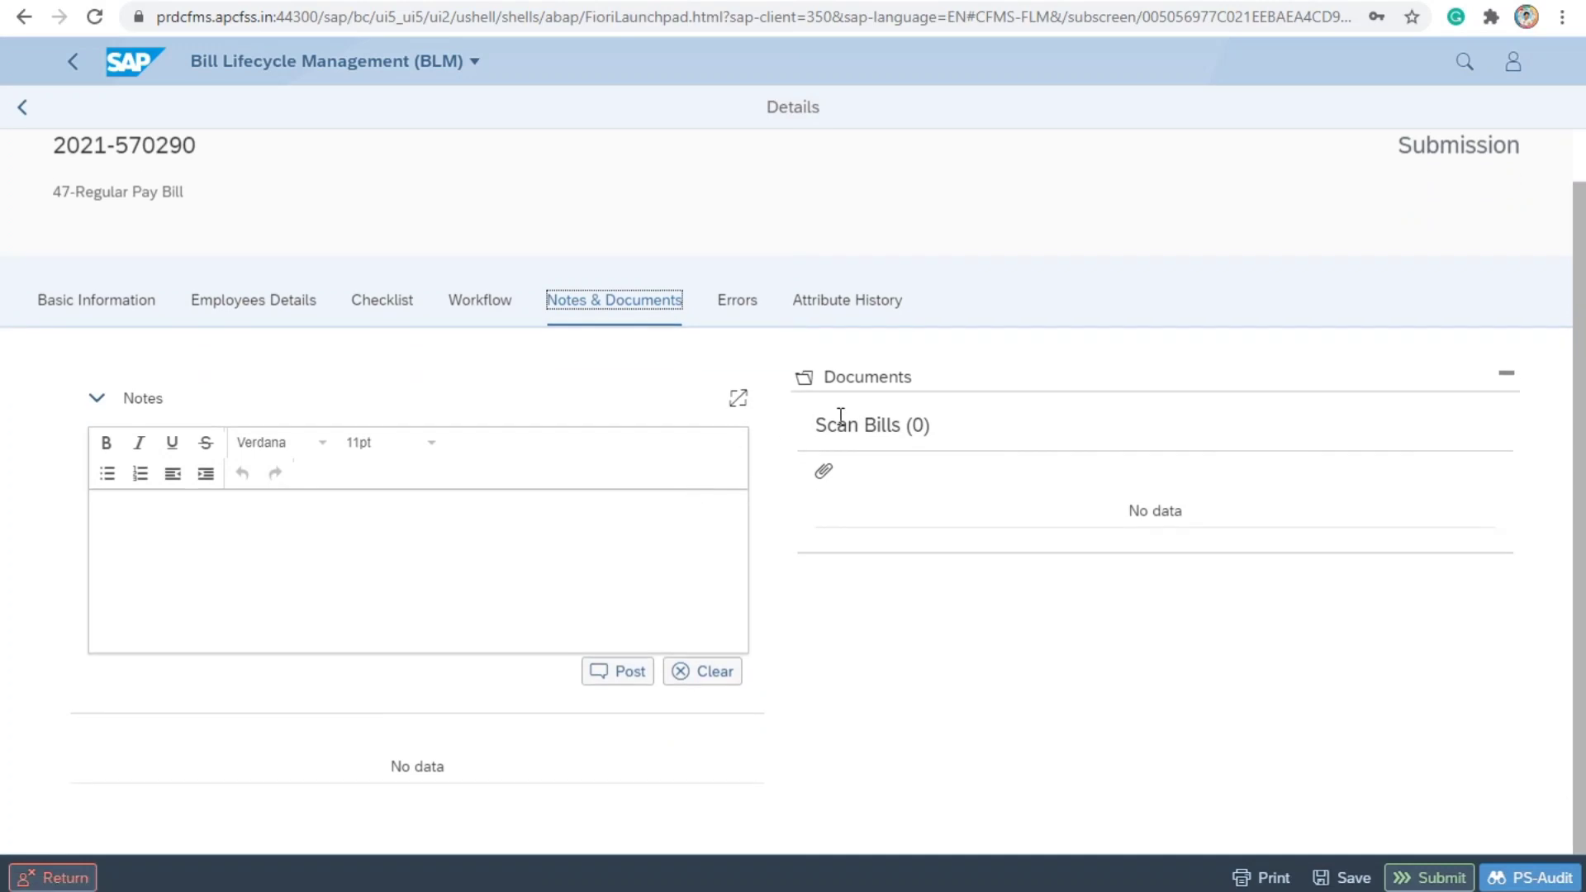
Step: Attach flyleaf may.pdf from the Desktop to the scan bills with document number 1 and type Correspondence
left_click(825, 473)
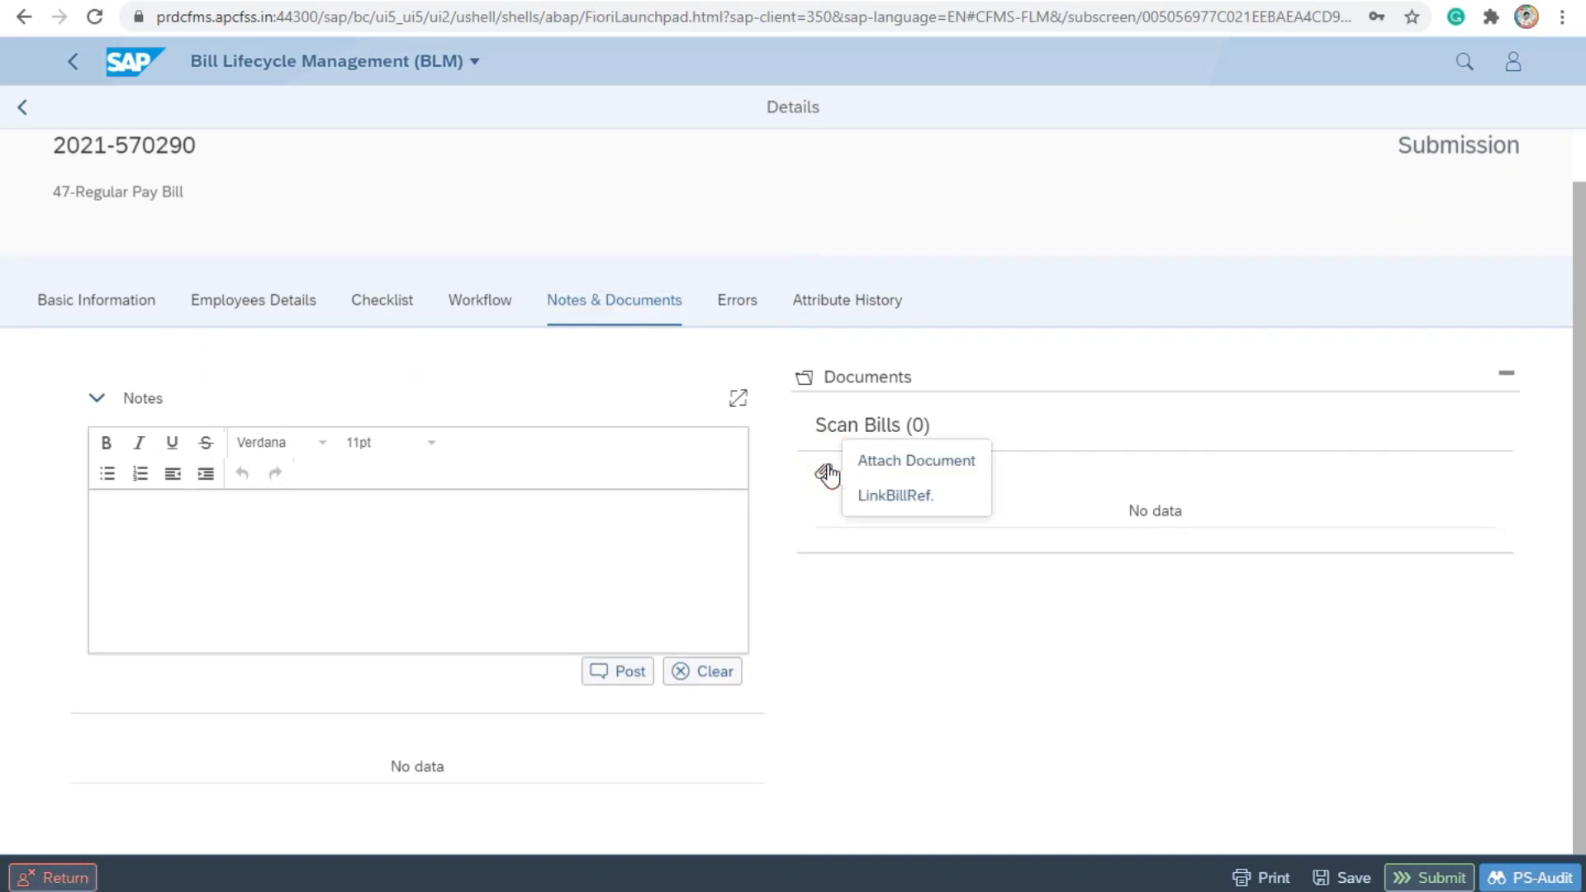
left_click(893, 461)
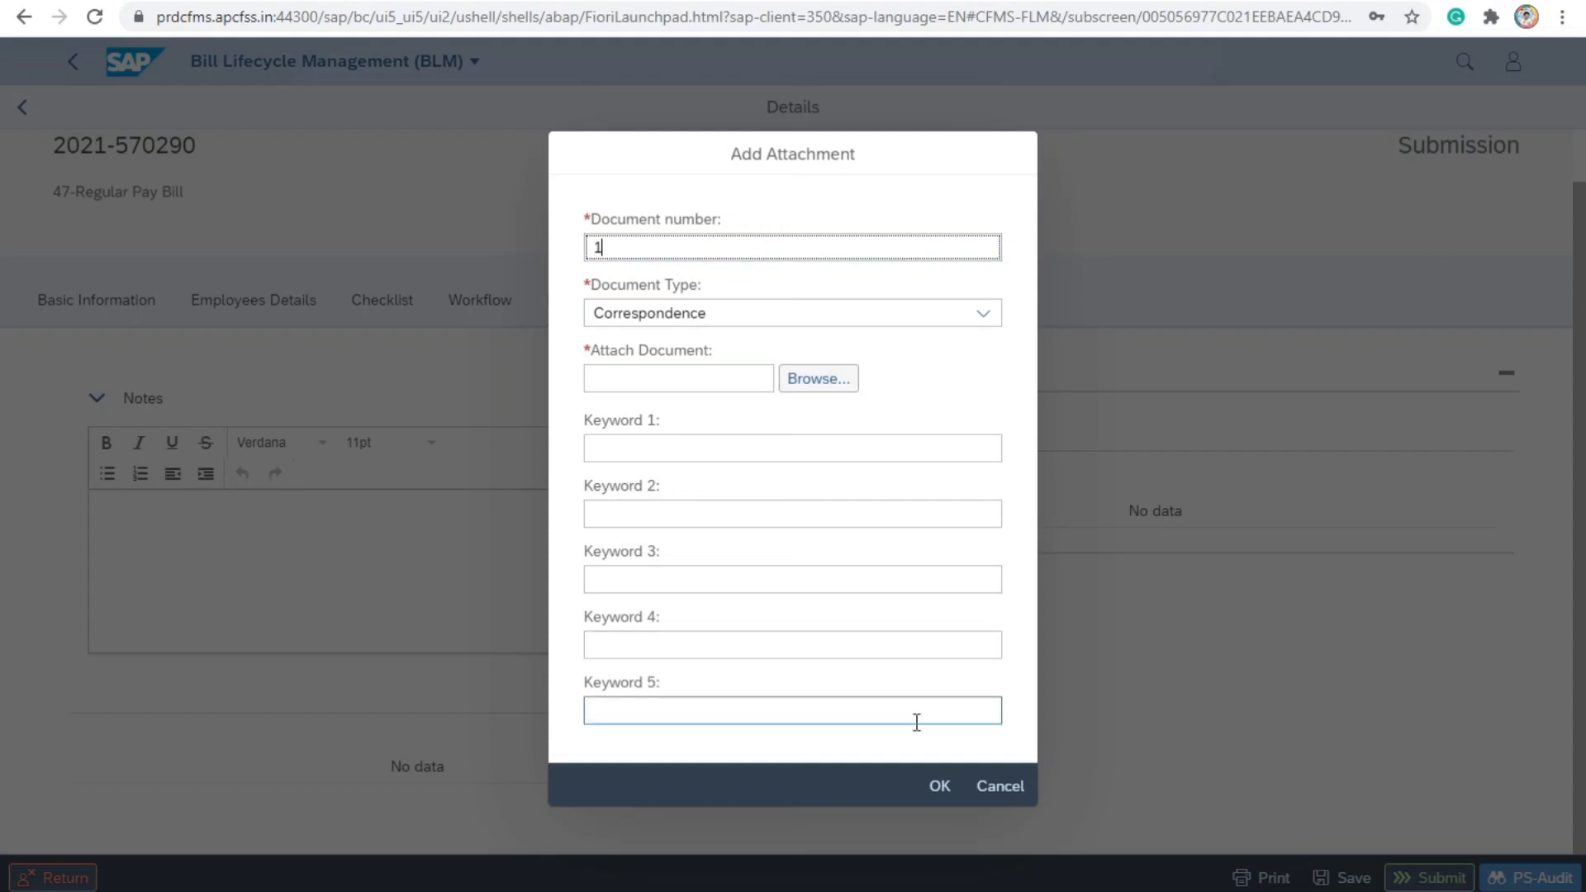
left_click(813, 384)
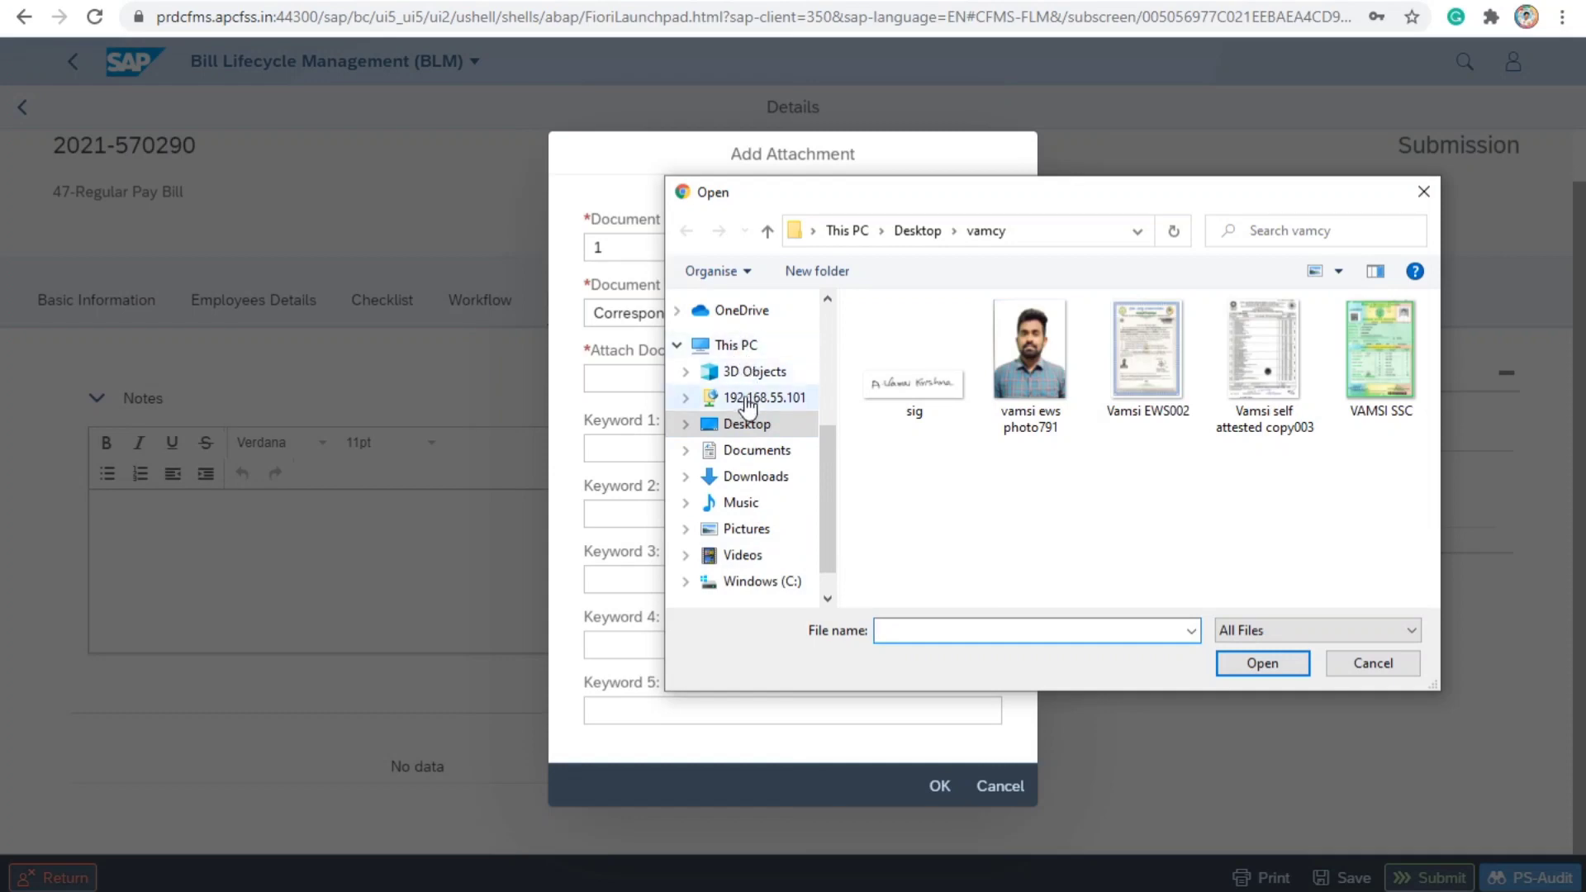
left_click(754, 450)
left_click(747, 424)
left_click(935, 630)
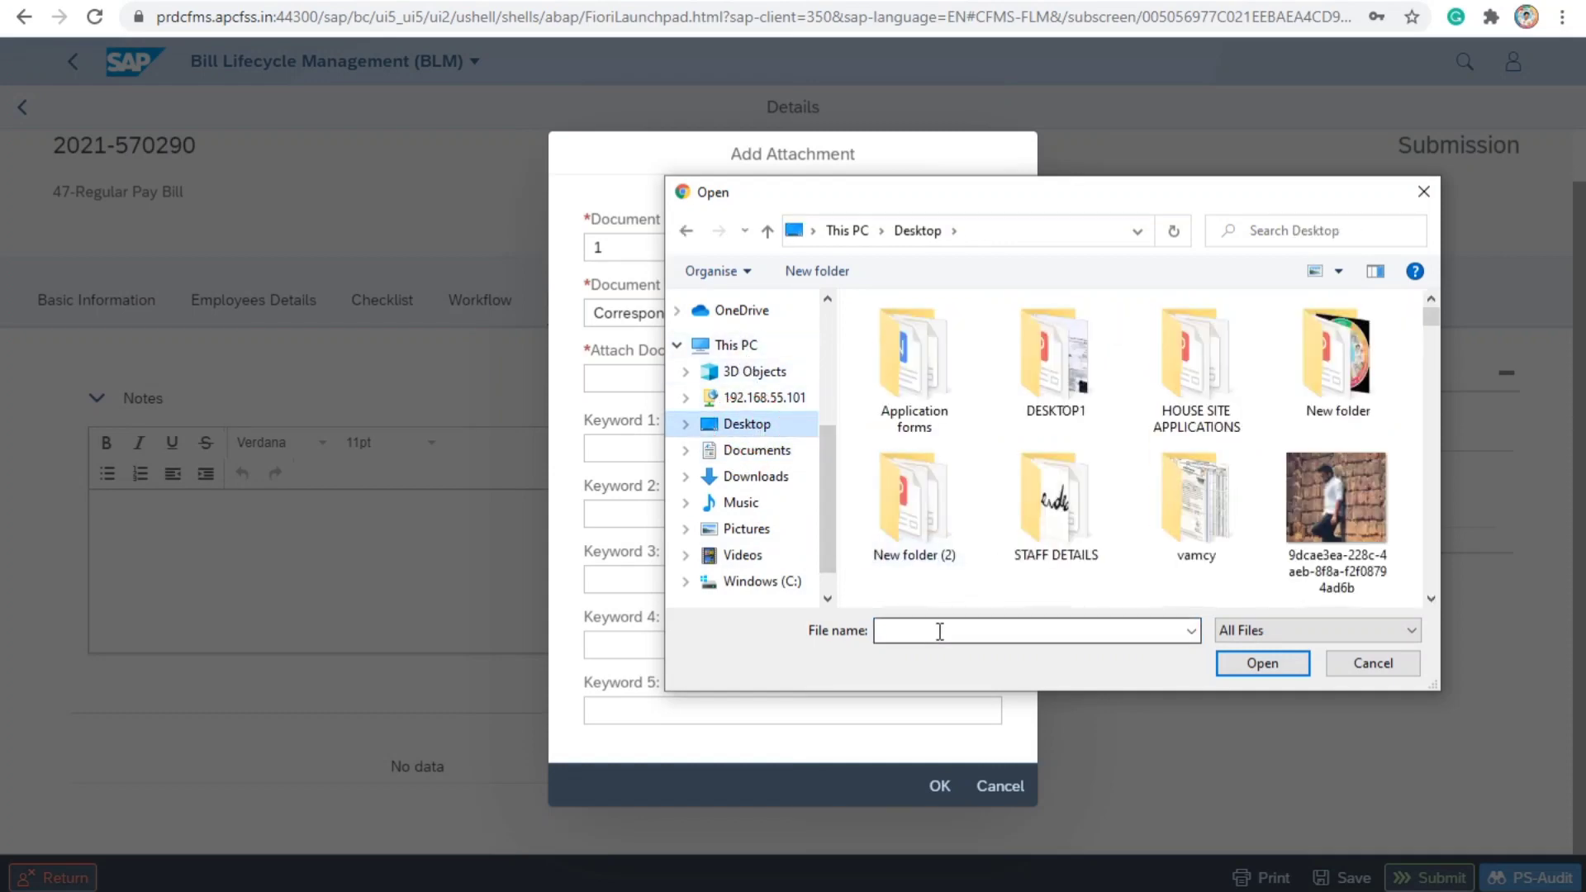
type("fly")
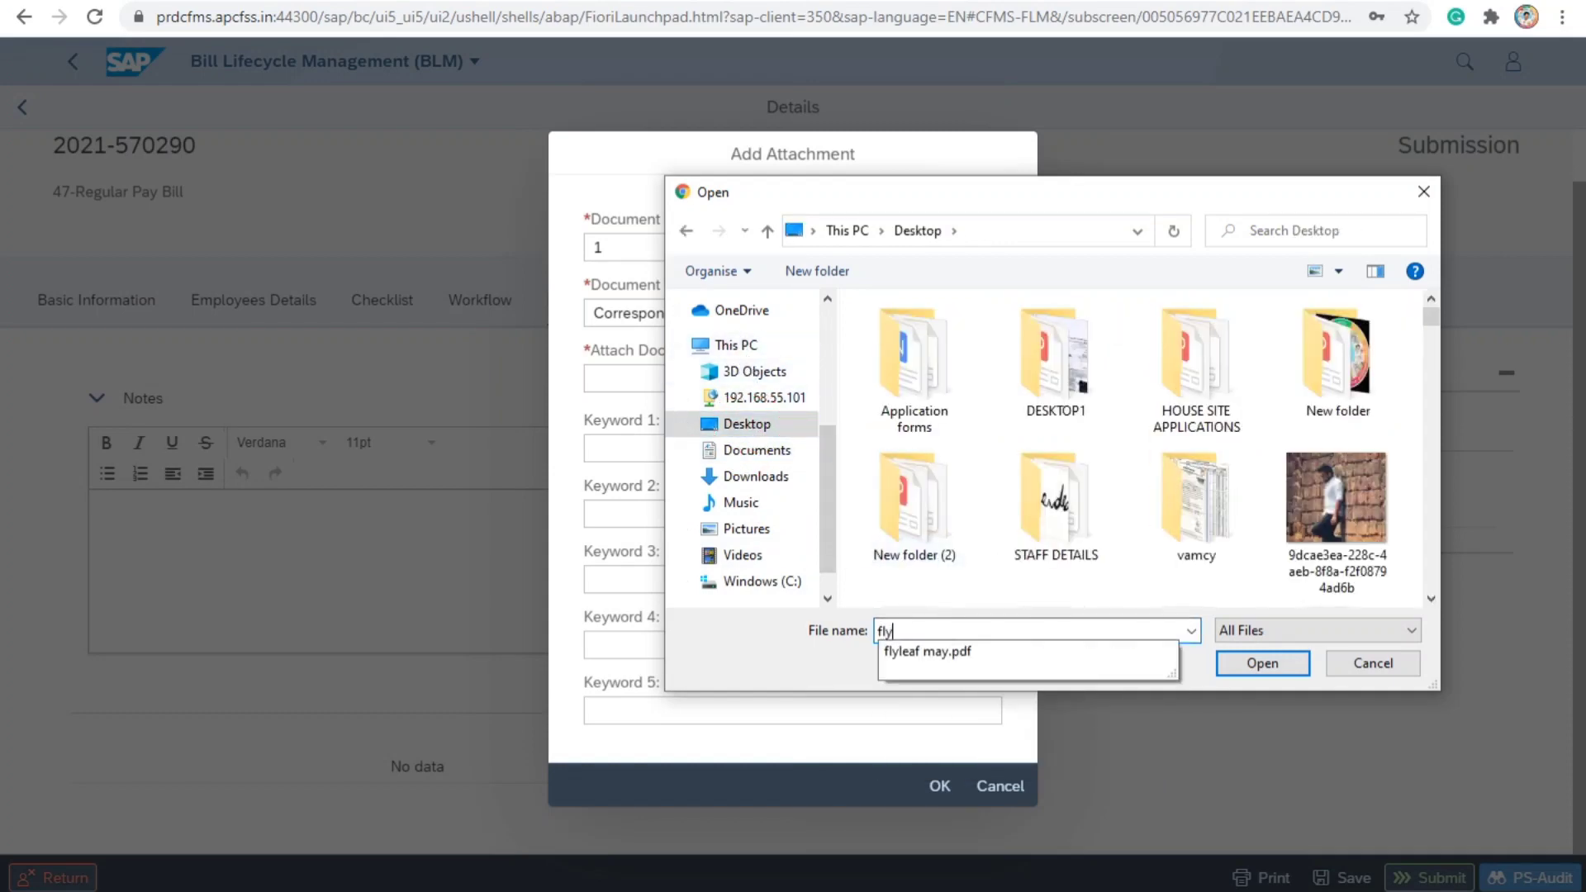
left_click(939, 653)
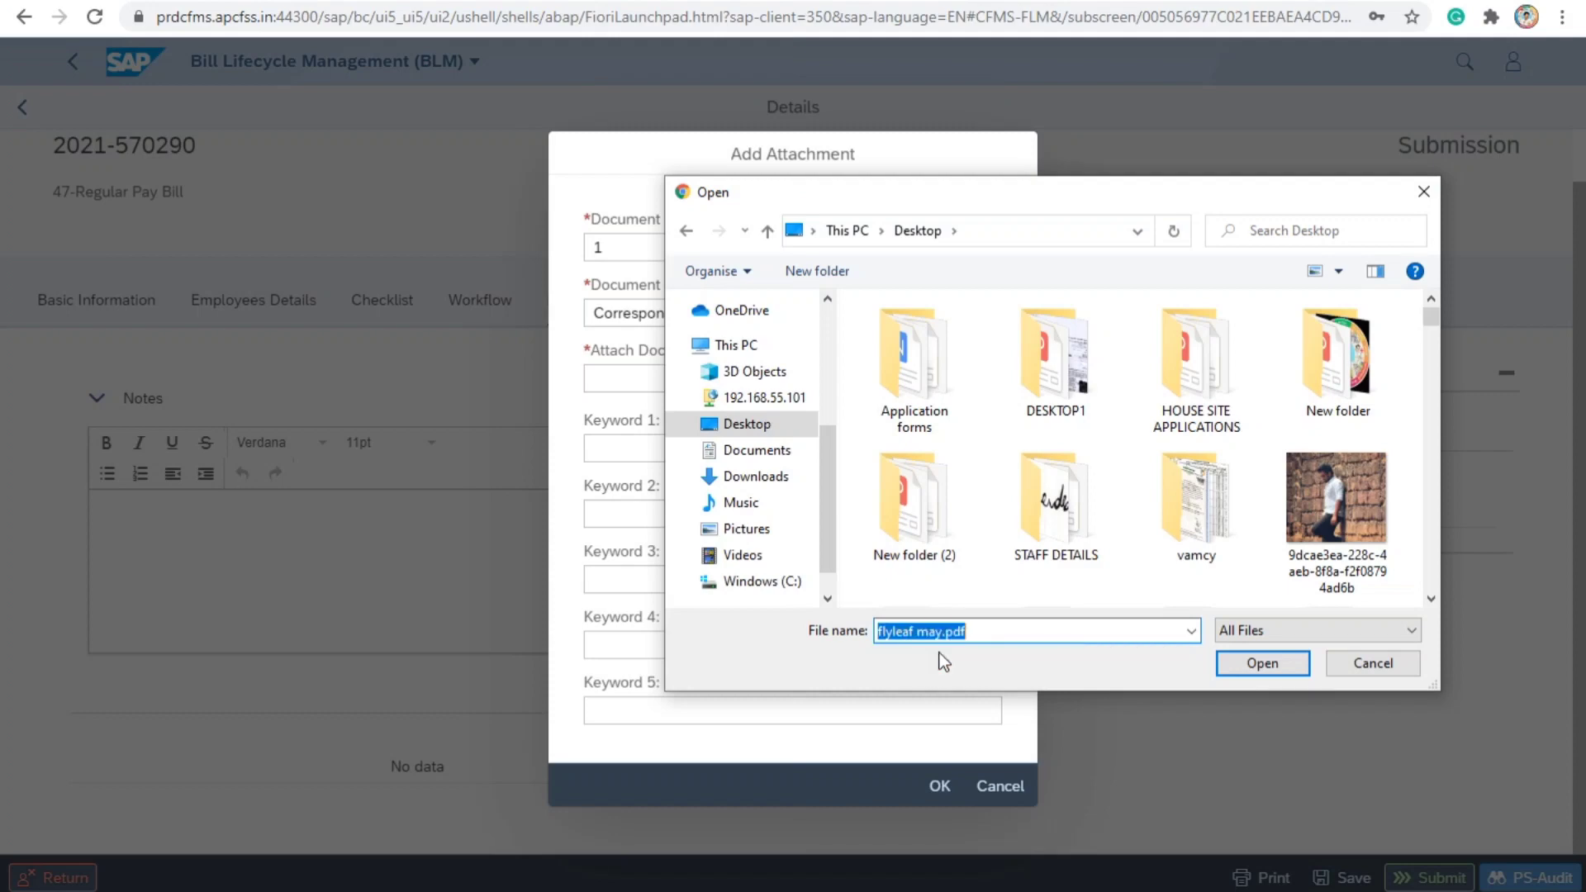
left_click(1261, 662)
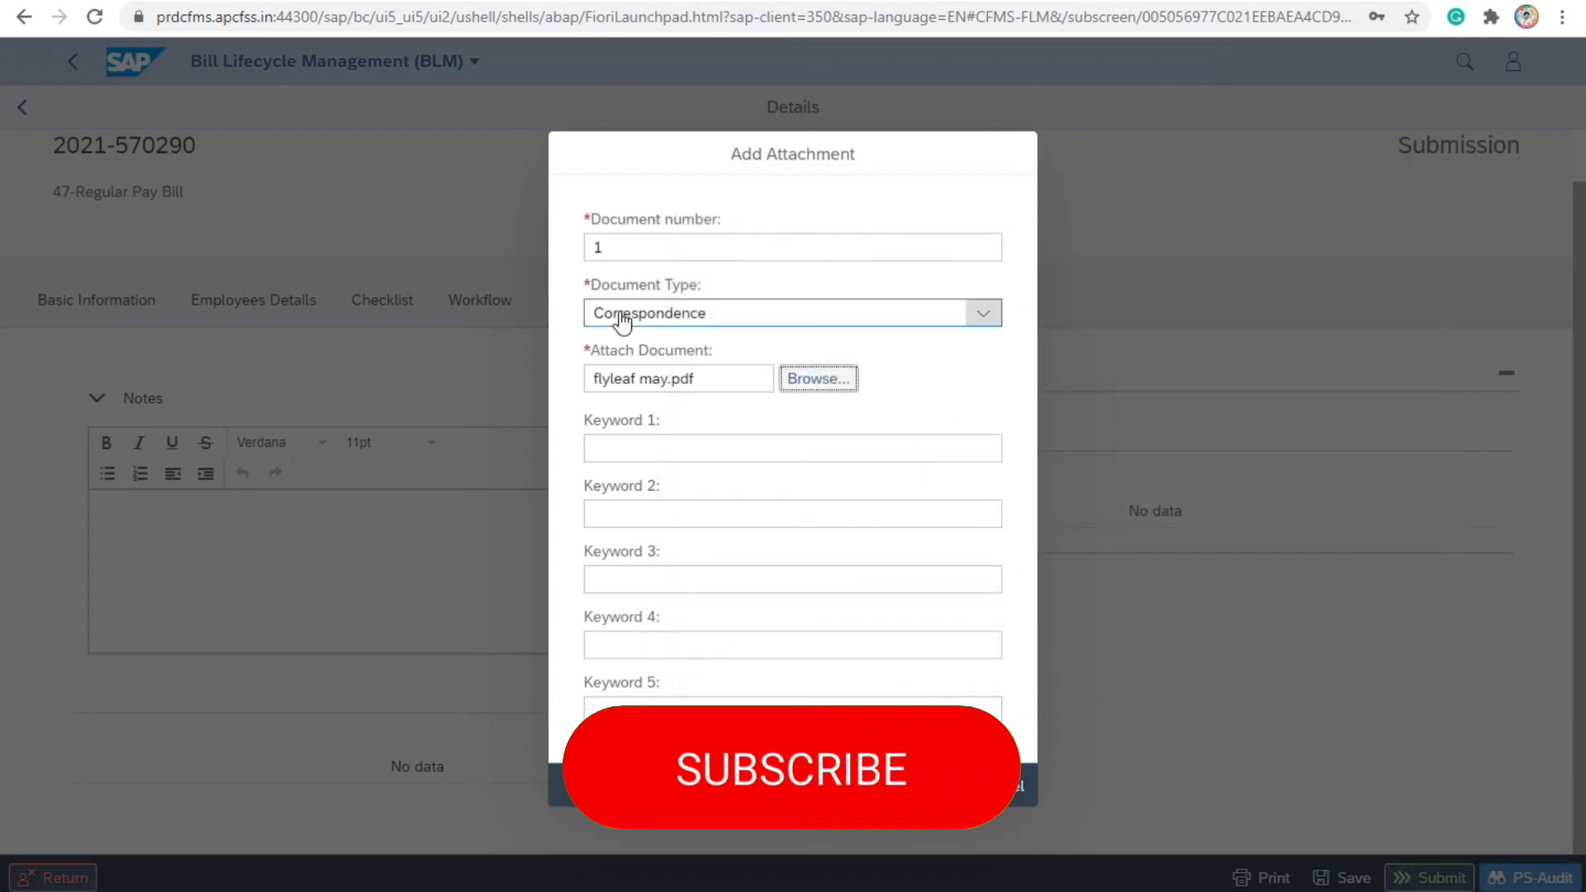
left_click(934, 786)
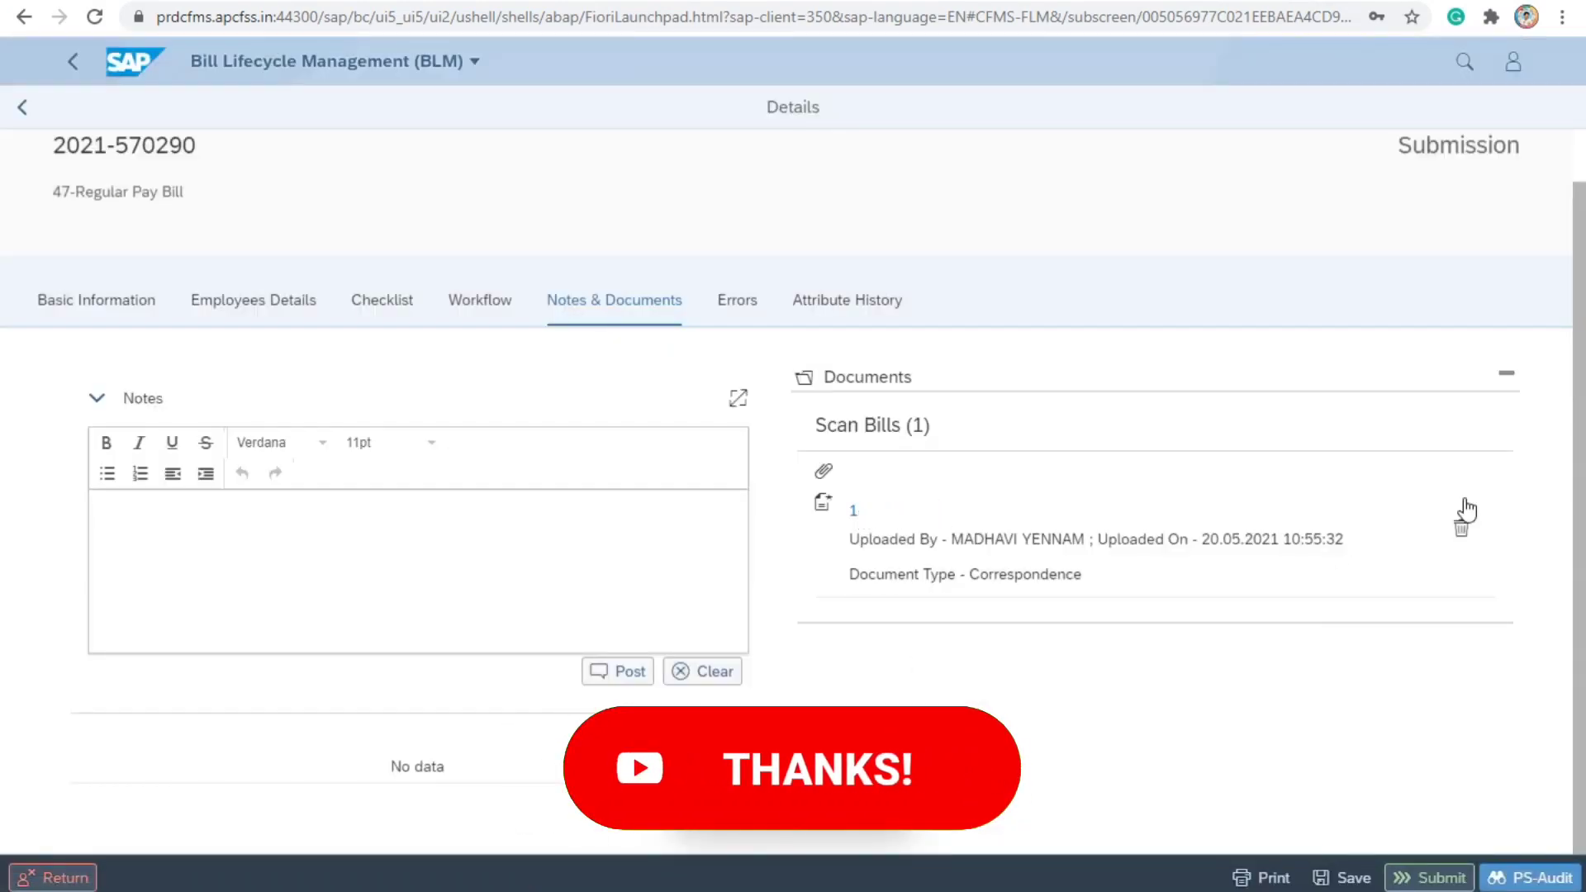
Step: Delete attached document 1 from the bill's scan bills
left_click(1462, 531)
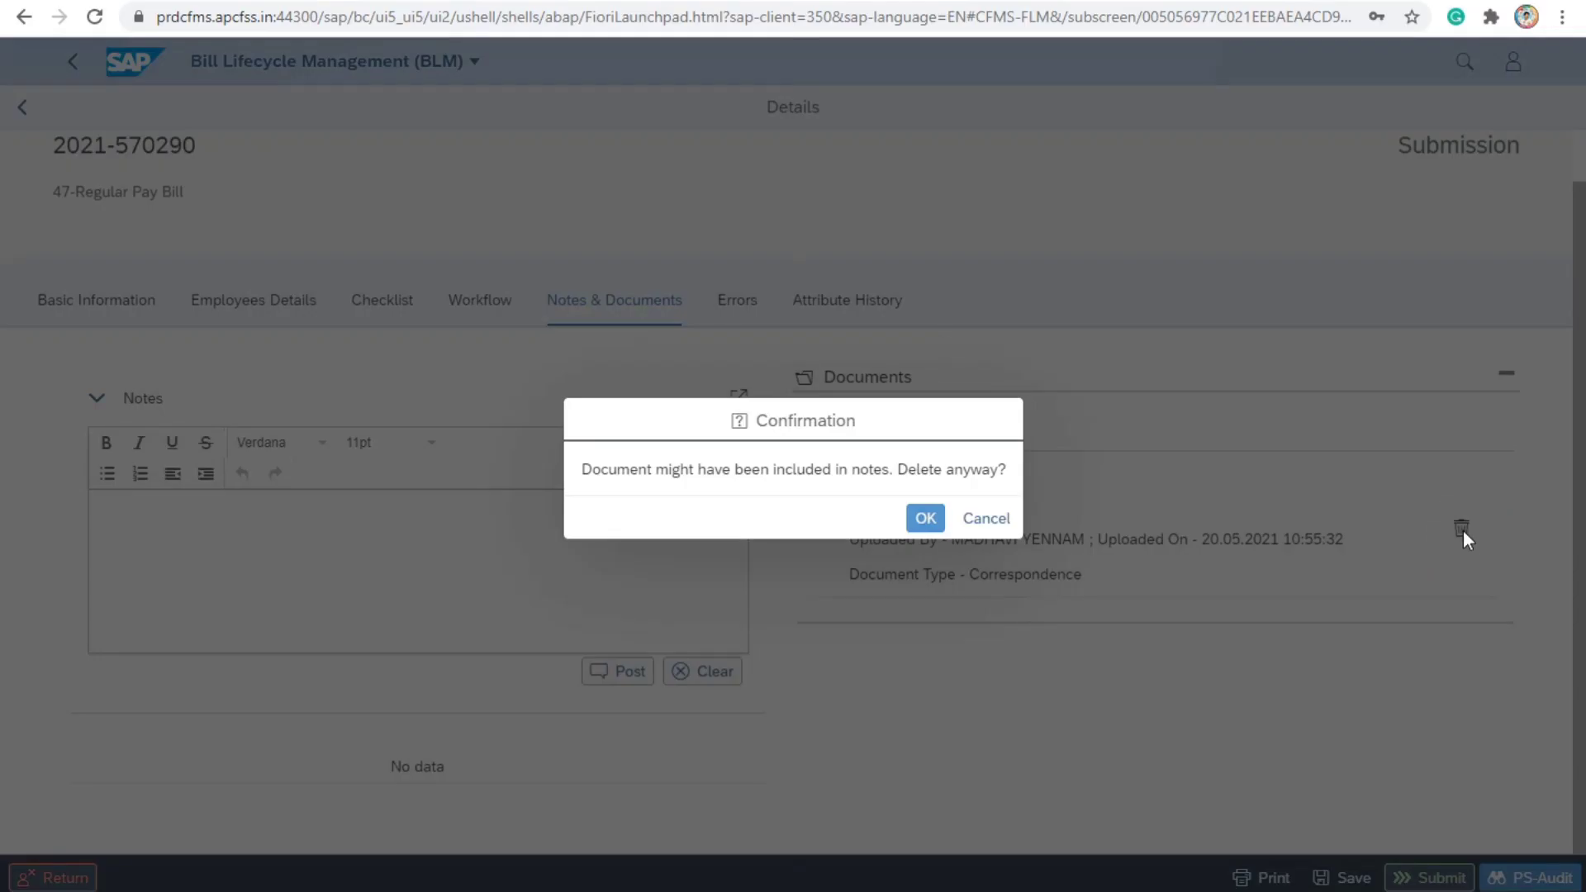
left_click(925, 517)
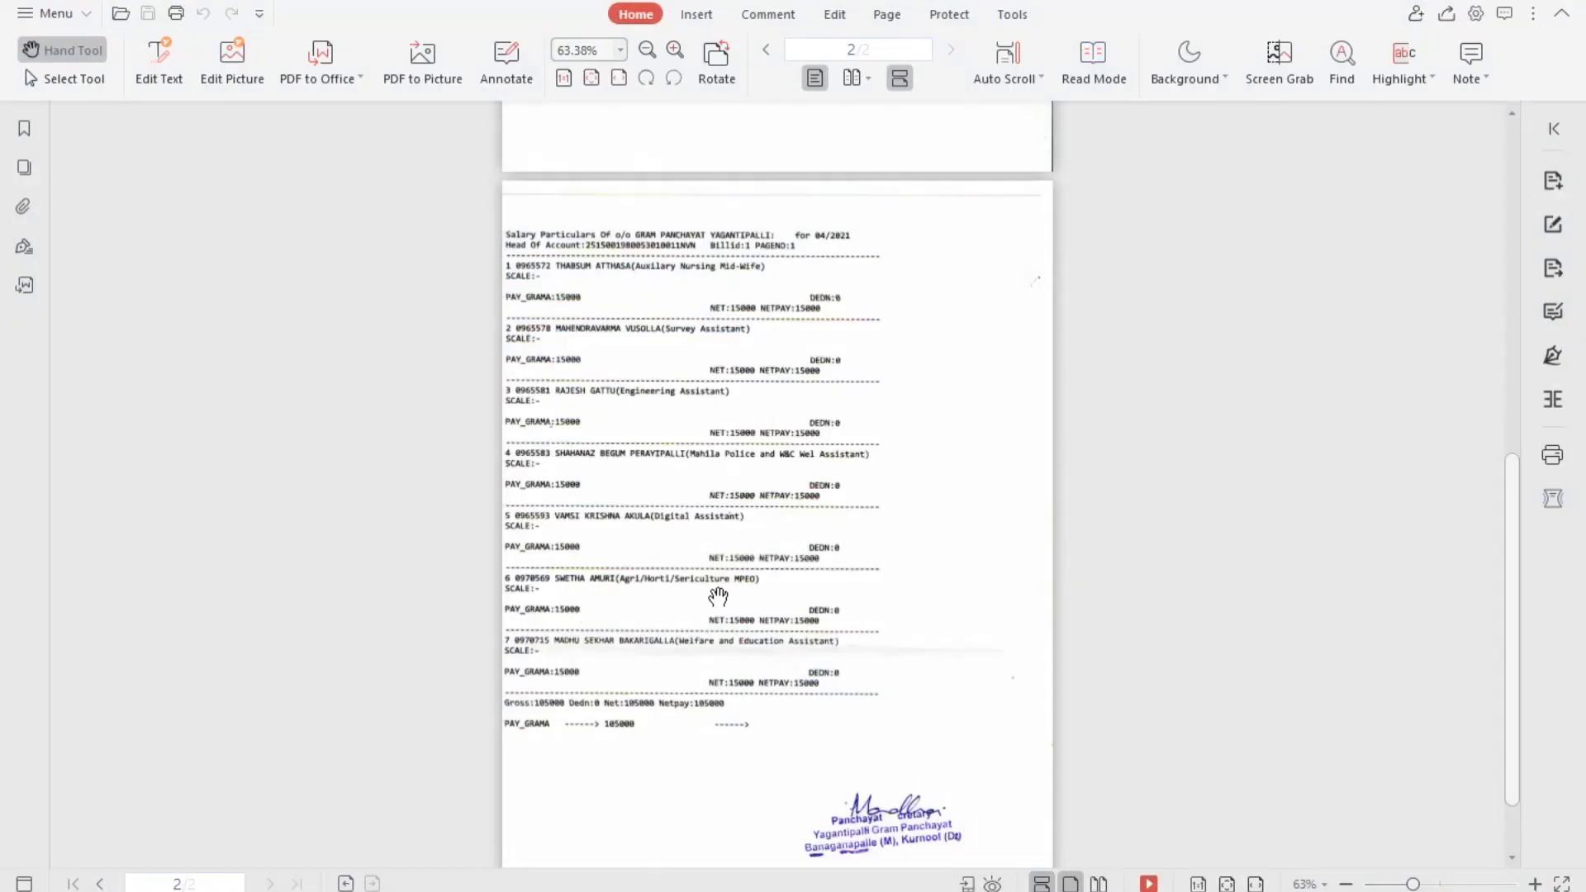
Step: Examine the scanned 04/2021 bill PDF, including the signatures and stamps on Form-047B and the salary particulars
scroll(717, 594, "up", 6, "ctrl")
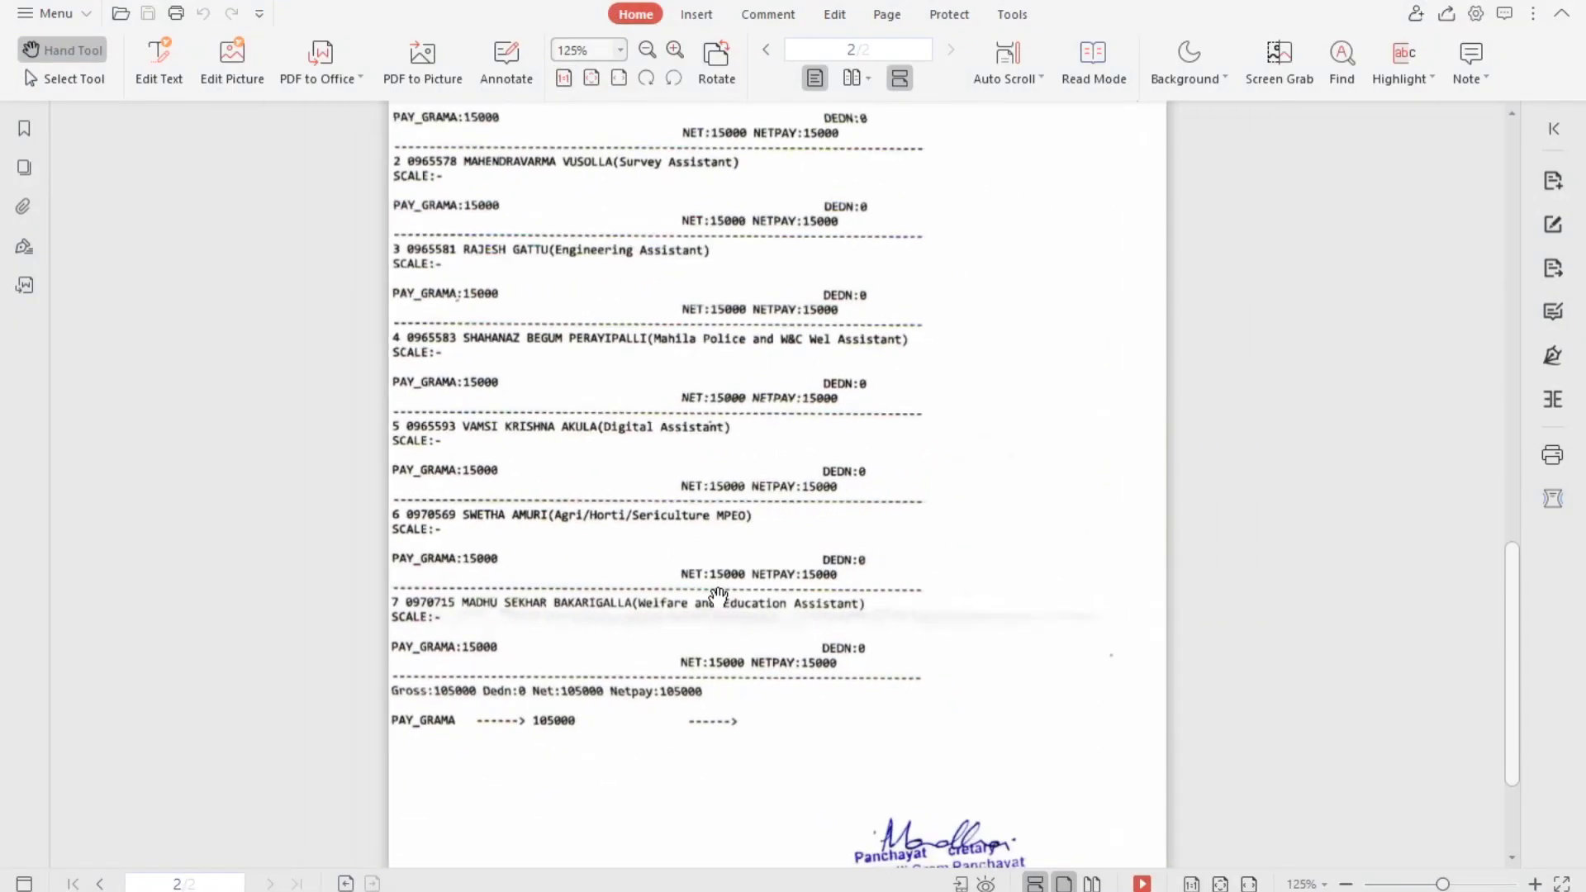
scroll(718, 594, "down", 4, "ctrl")
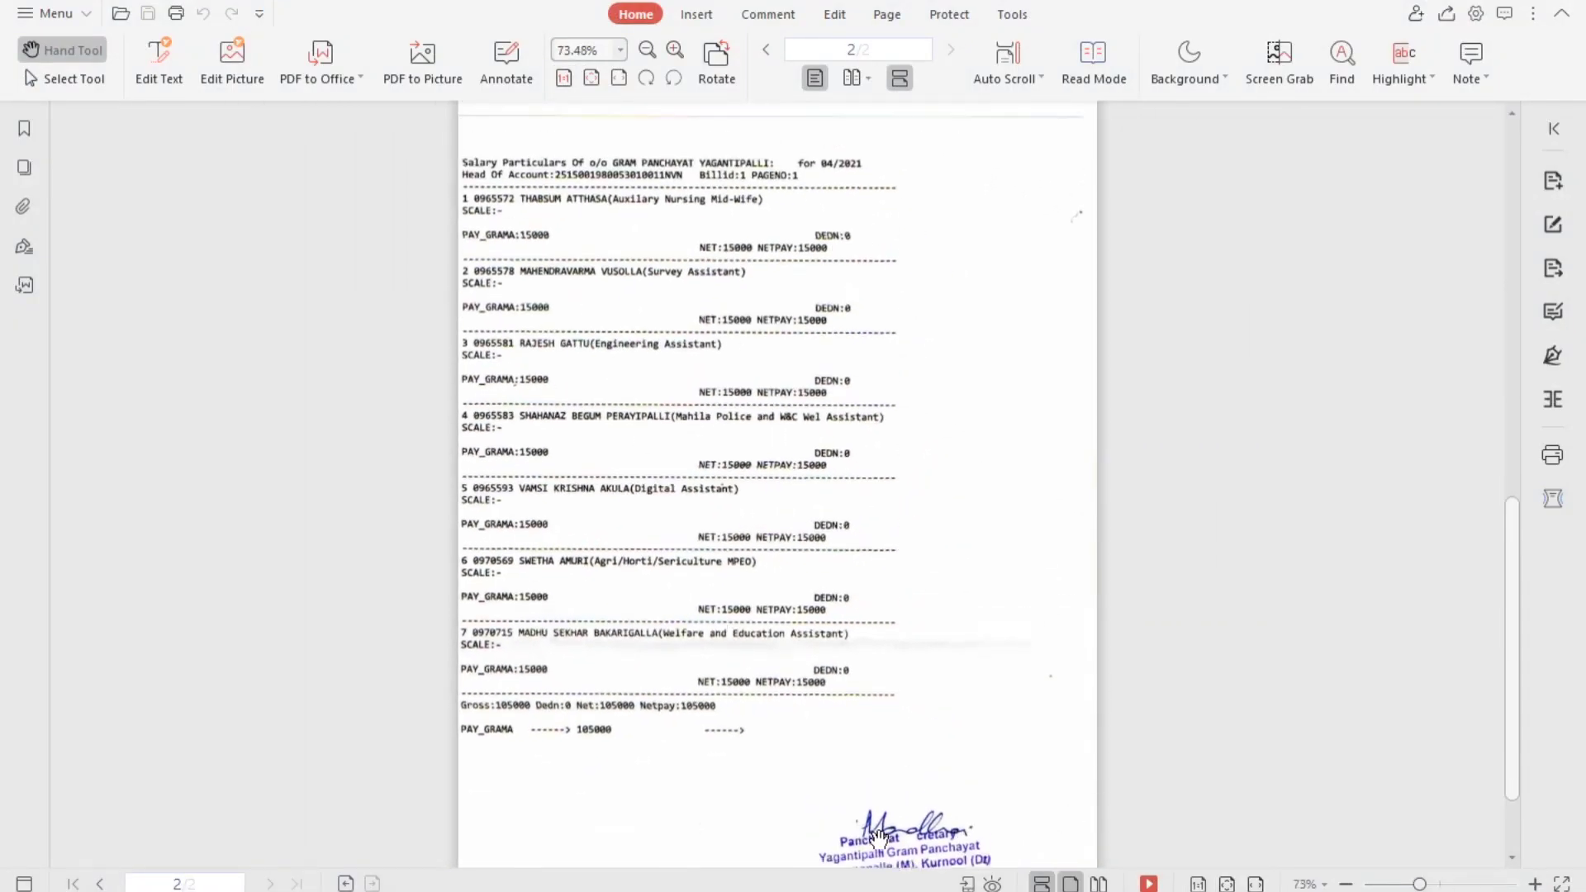
scroll(877, 837, "up", 10)
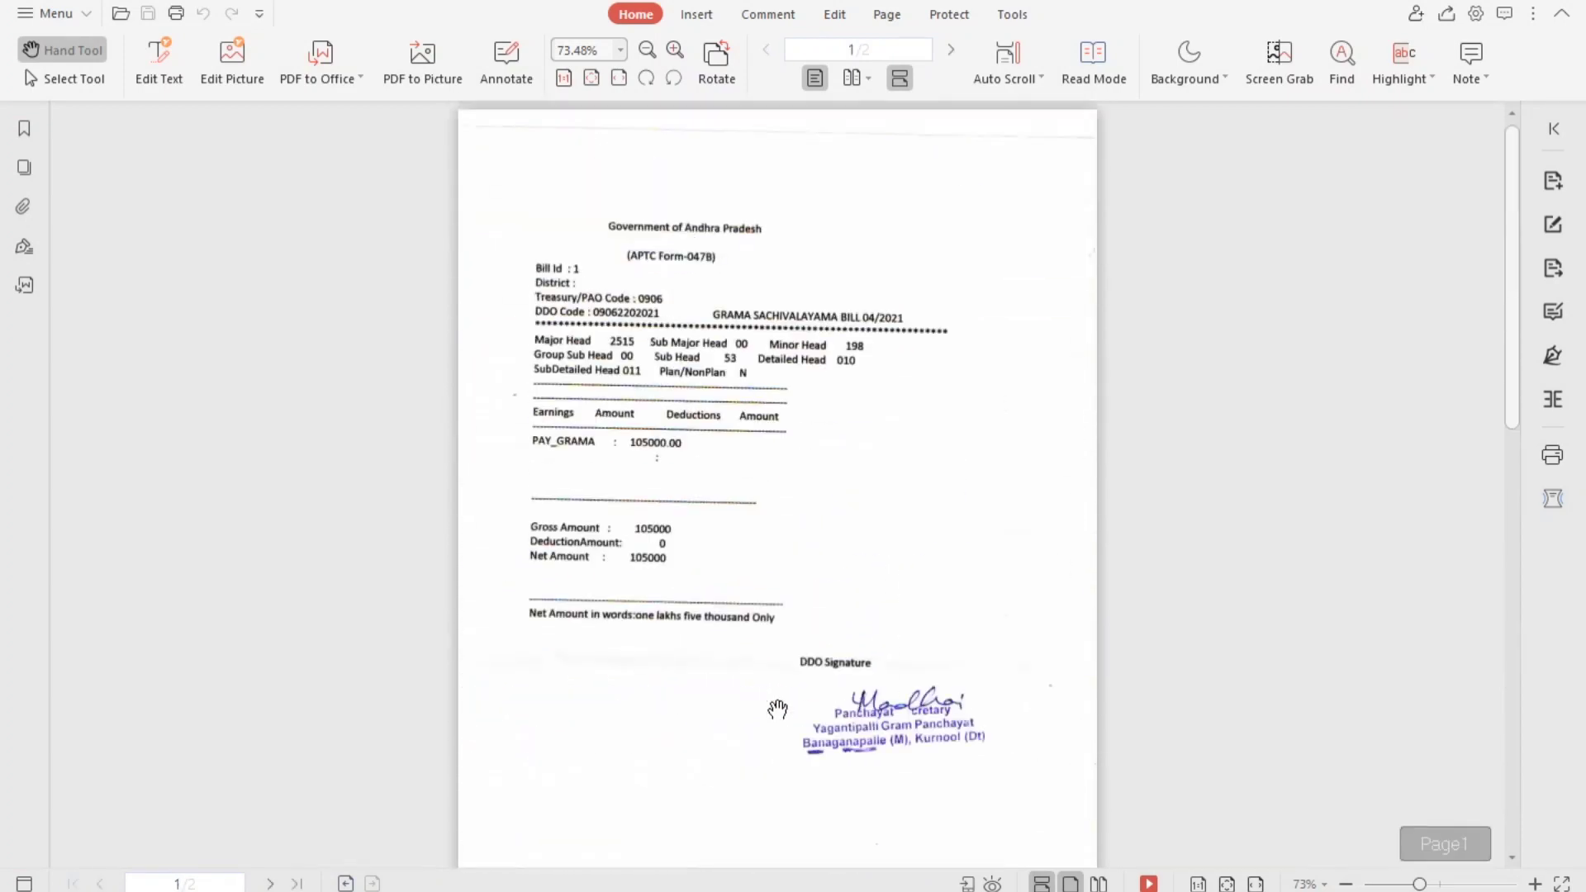
scroll(672, 595, "up", 3, "ctrl")
scroll(673, 594, "up", 3)
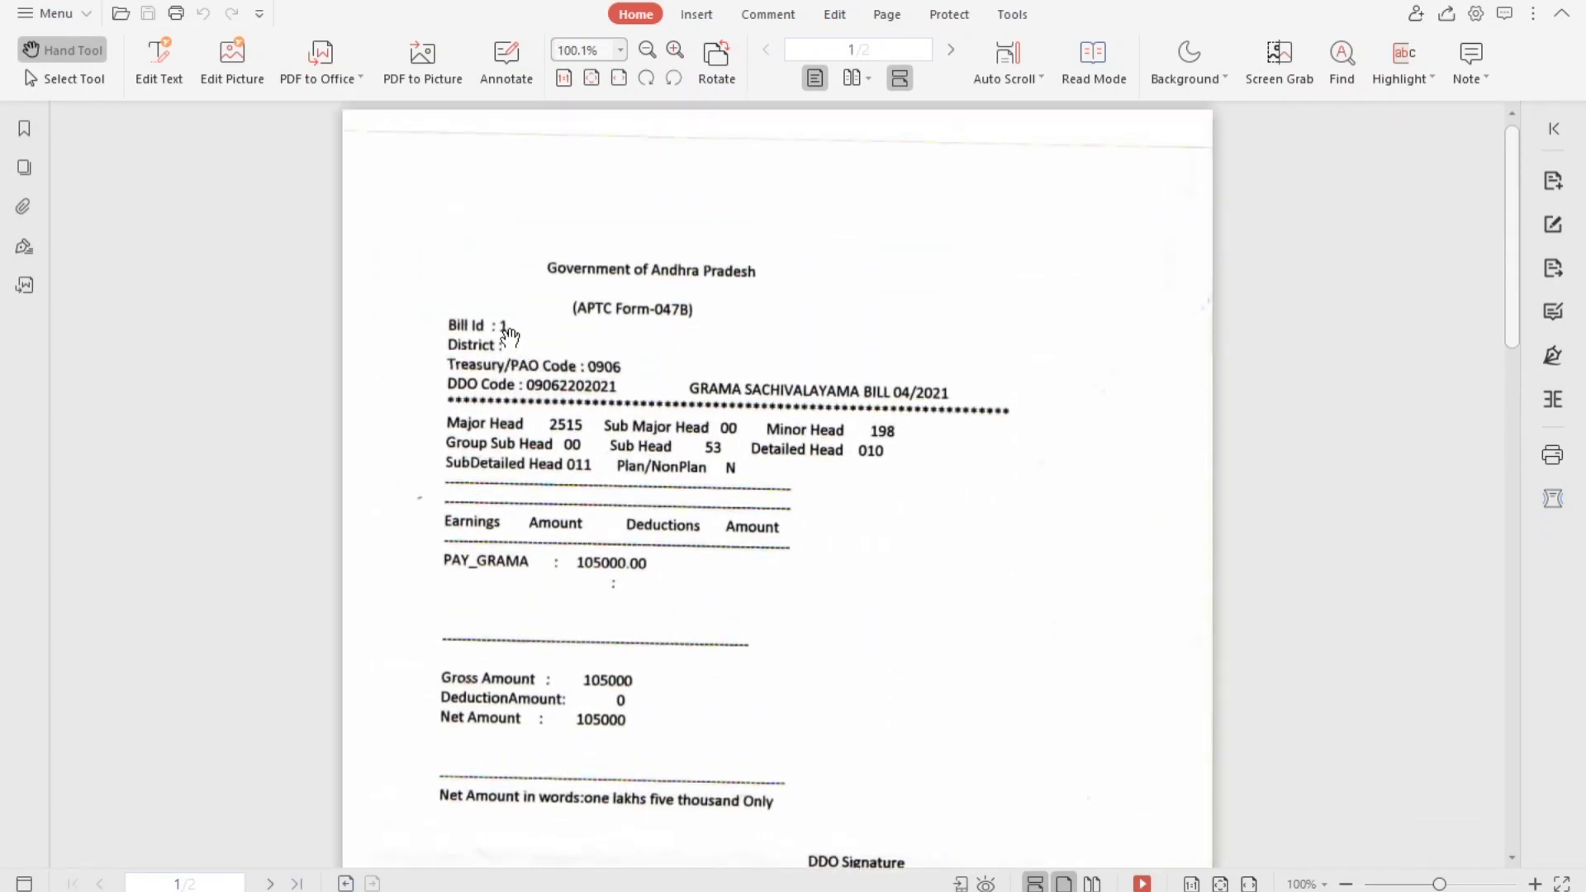
scroll(847, 621, "down", 3)
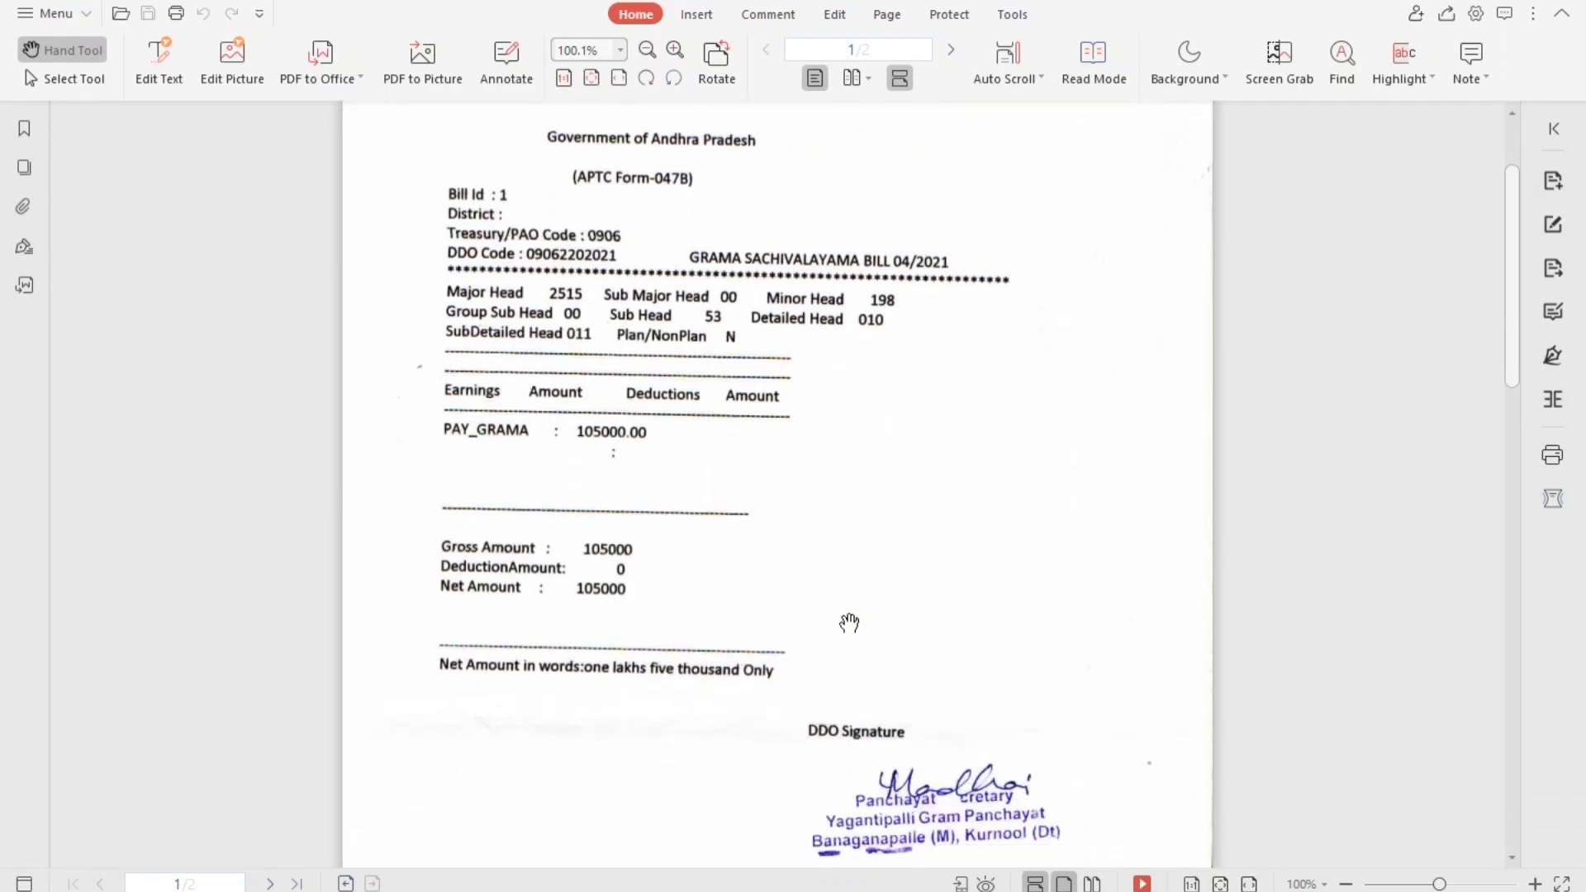
scroll(765, 517, "down", 5)
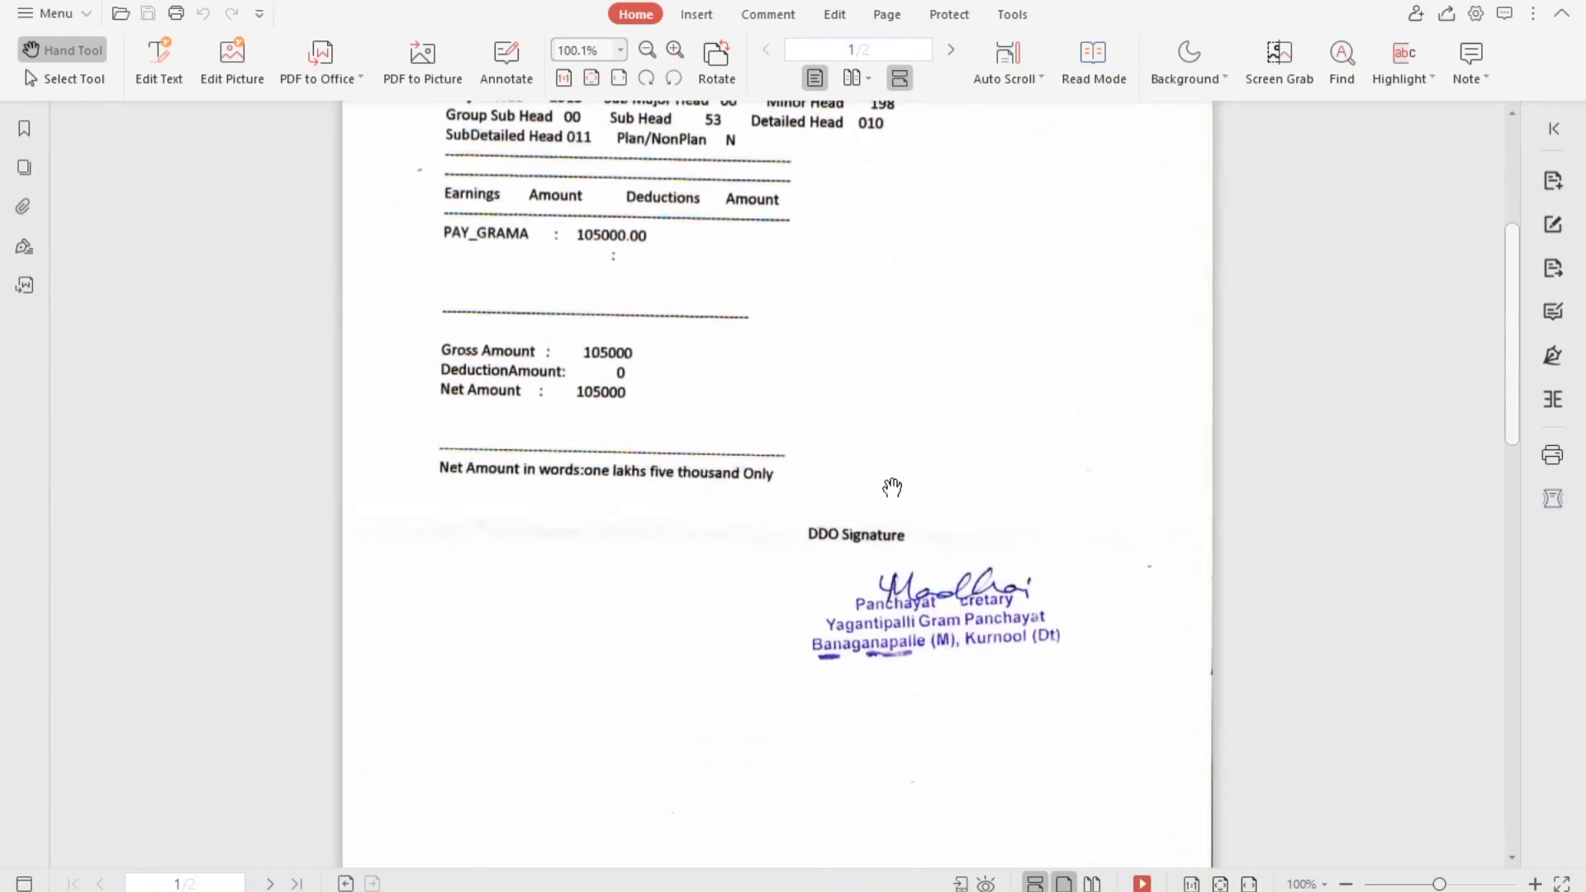
scroll(930, 687, "down", 3)
scroll(929, 687, "down", 12)
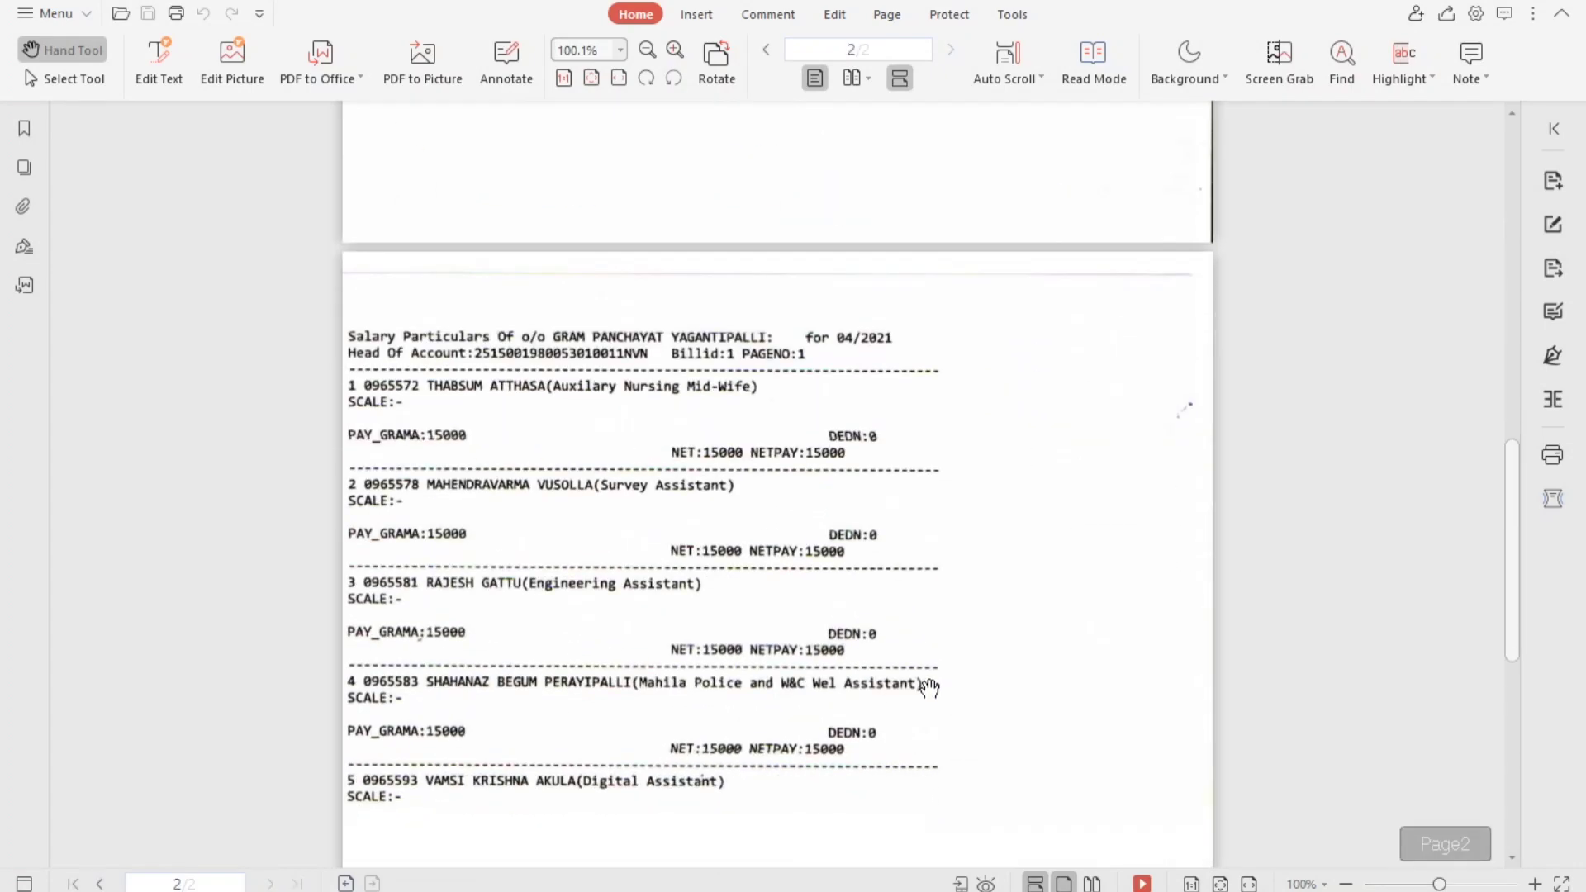
scroll(1228, 764, "up", 4)
scroll(1228, 764, "up", 10)
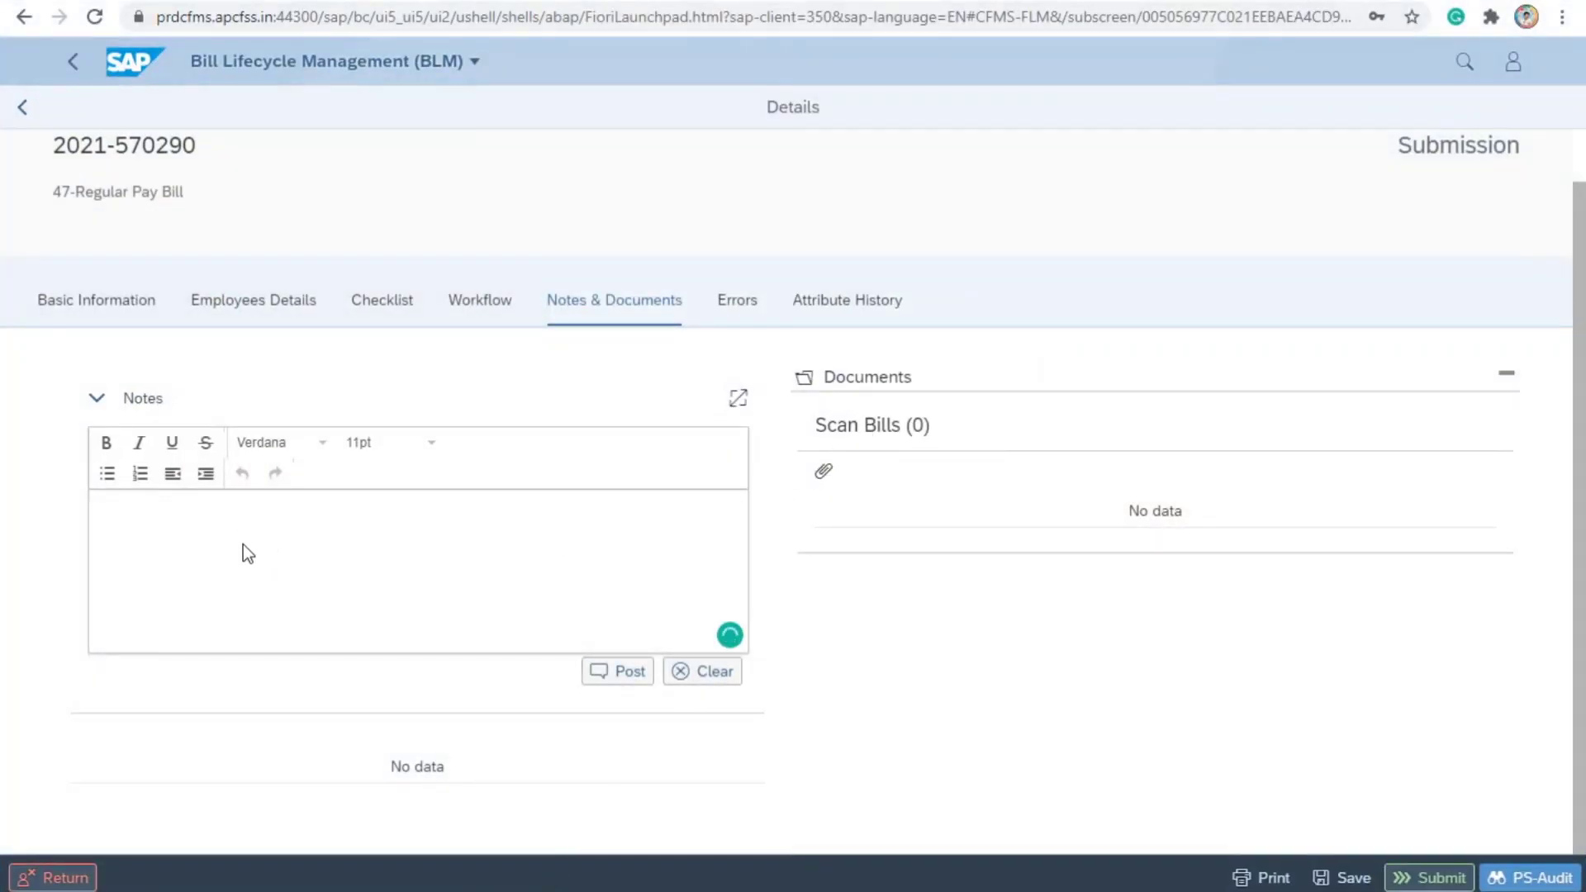
type("SALR")
key("BackSpace")
type("ARY")
key("ctrl+a")
key("BackSpace")
Step: Post the note "PAY BILL DETAILS OF YAGANTIPALLE SACHIVALAYM MAY 2021" on the May pay bill
type("PAY BILL DETAILS OF Y")
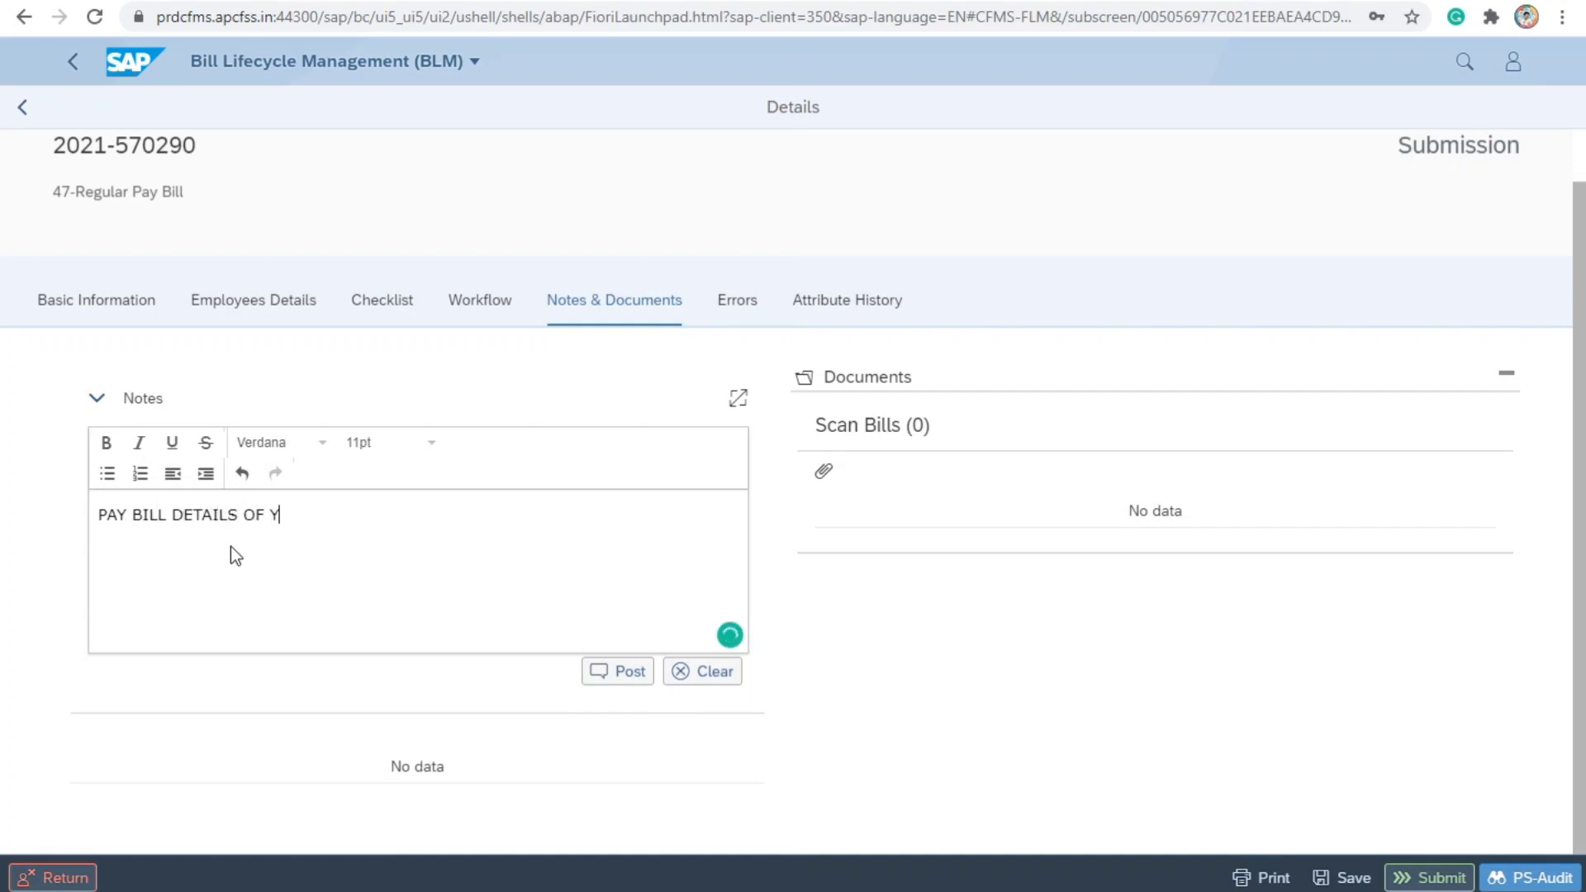
type("AGANTIPALLE SAC")
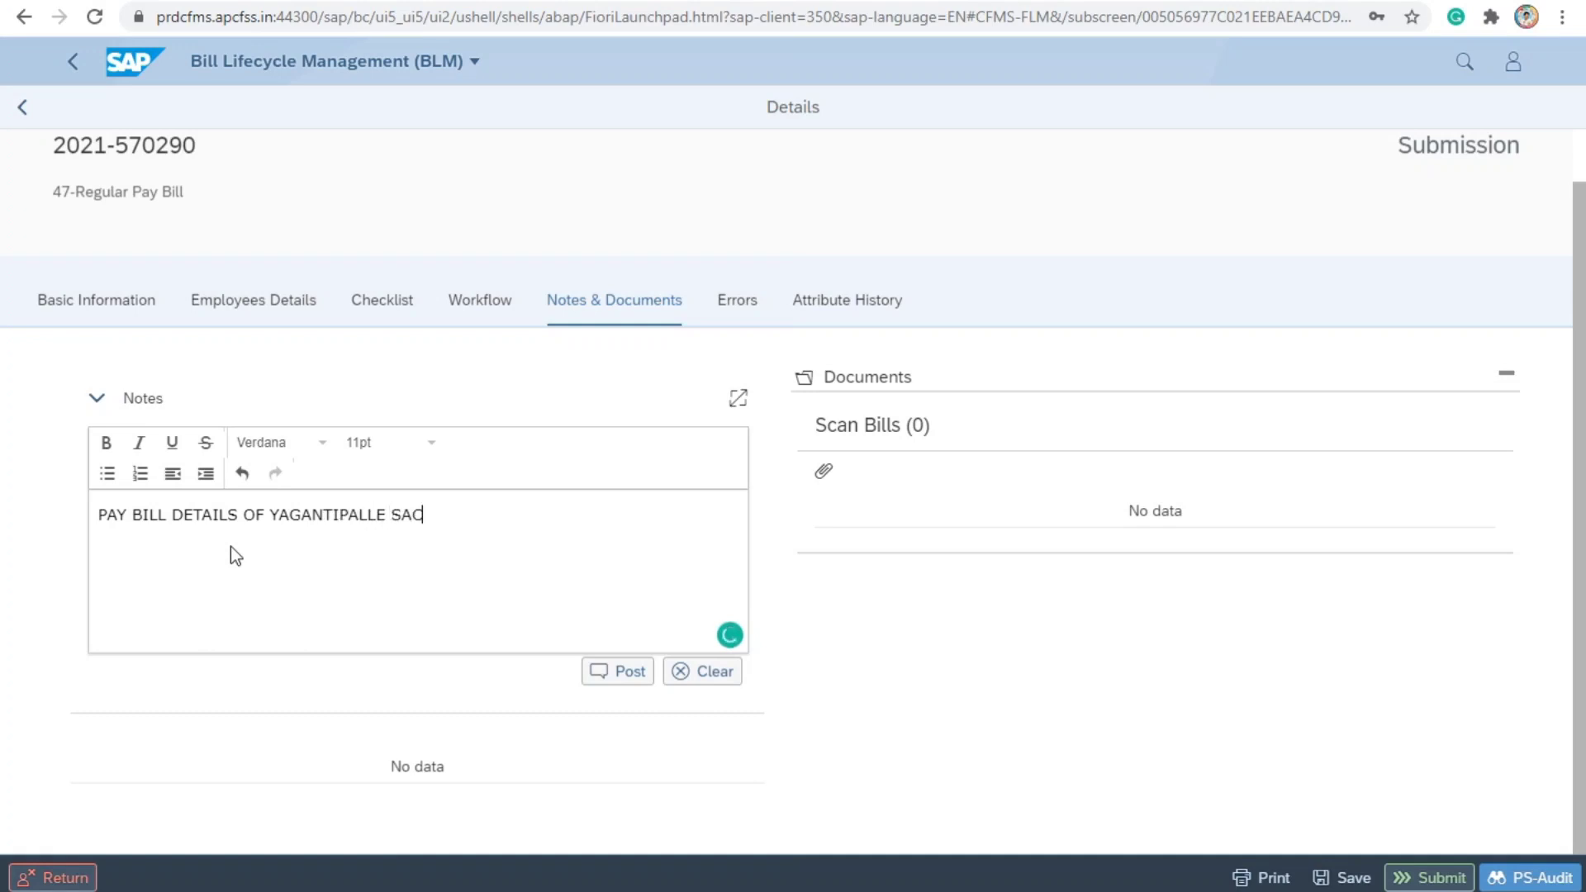
type("HIVALAYM MAY 2021")
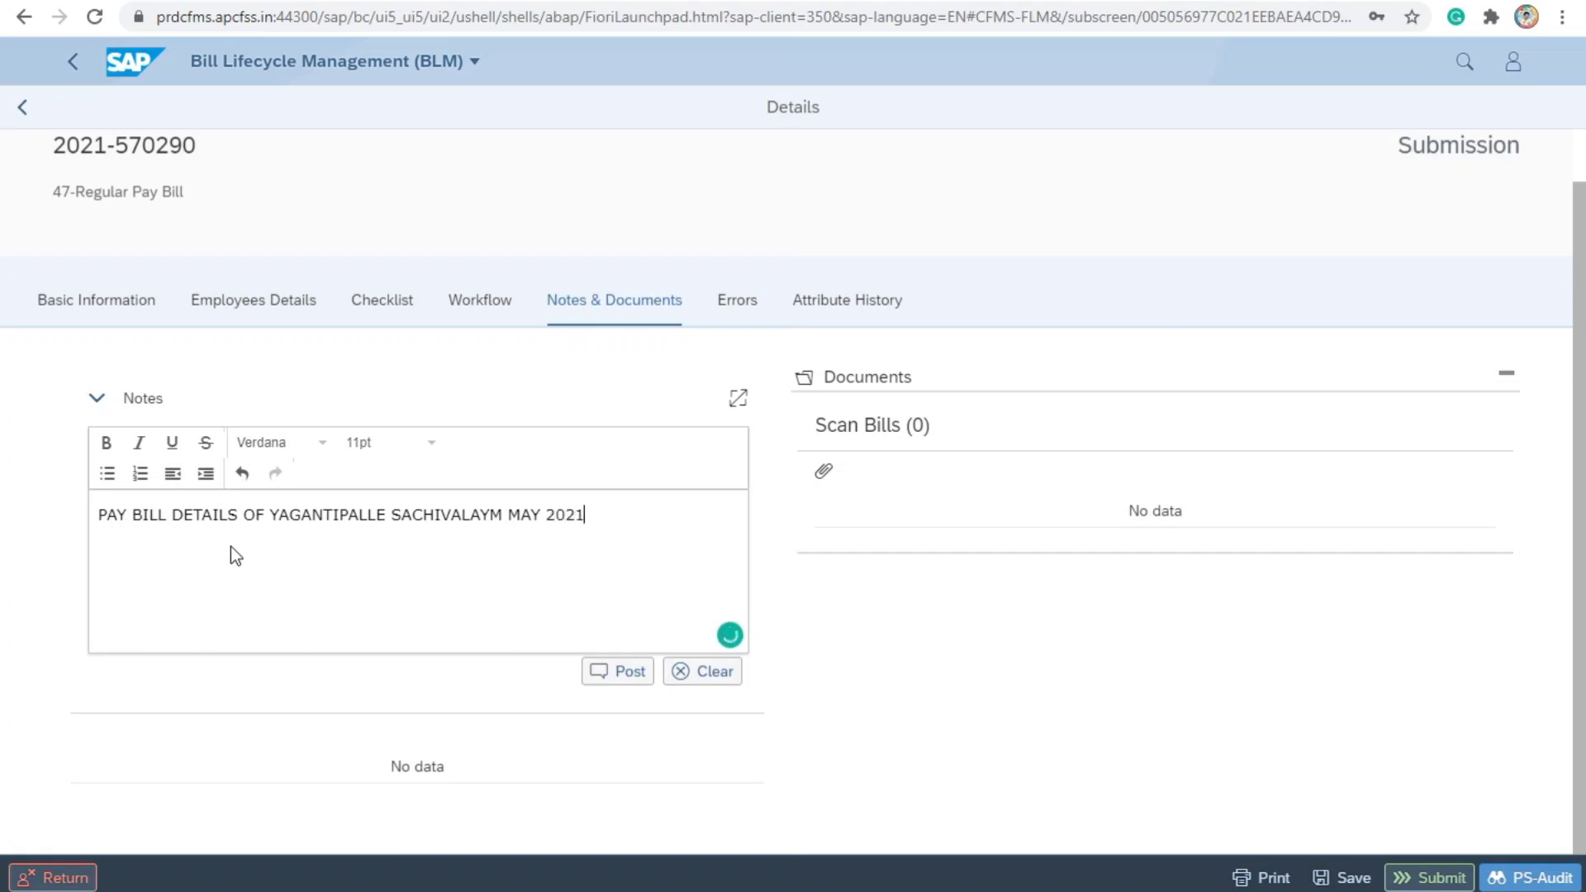
left_click(609, 682)
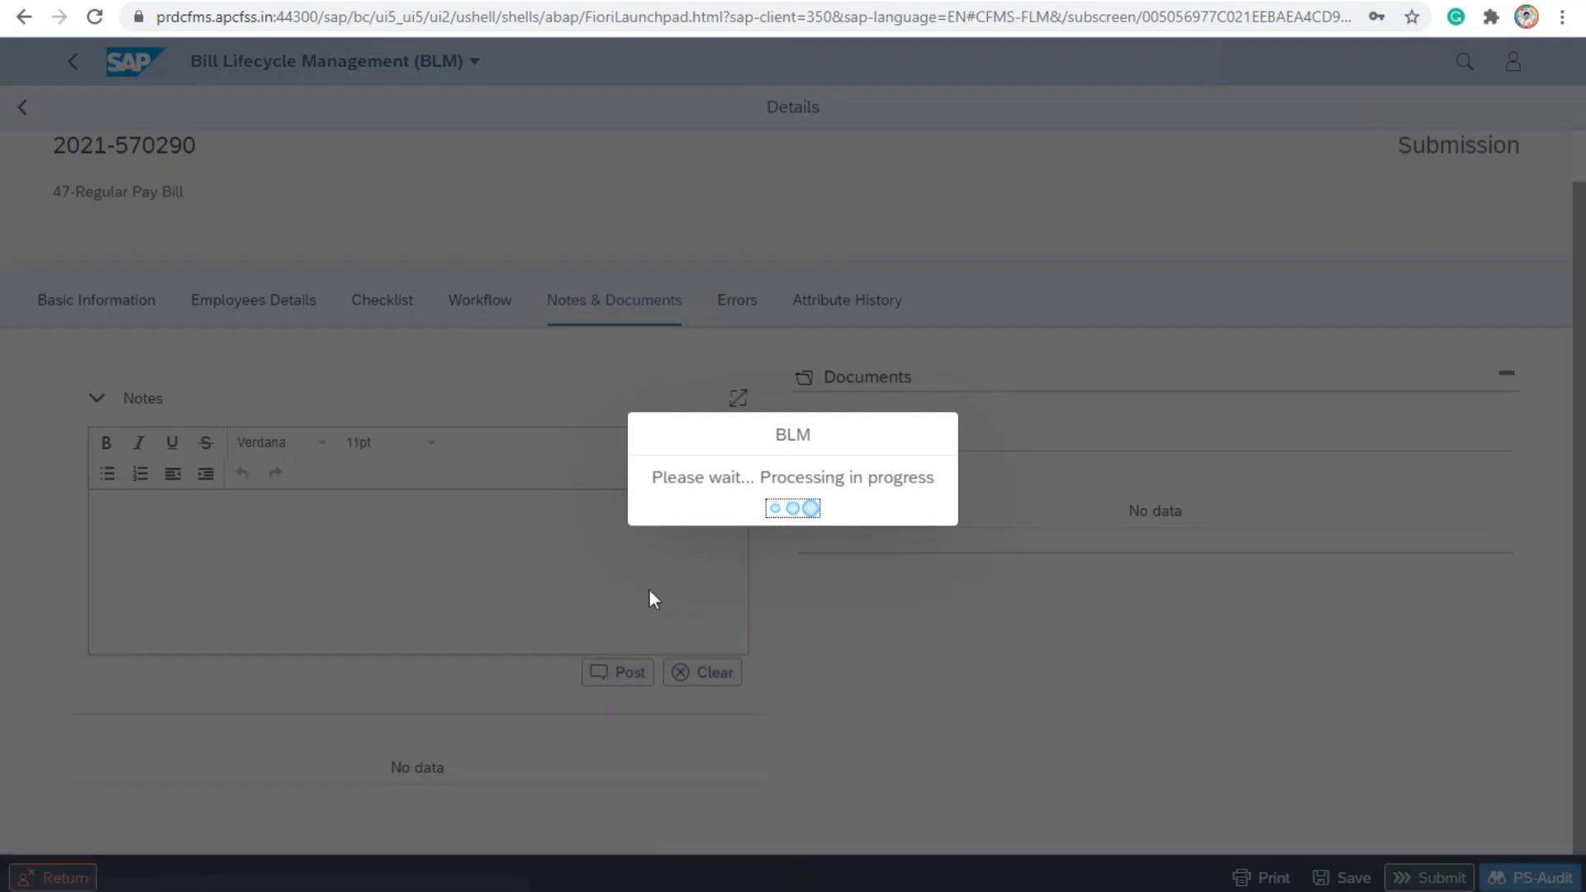
scroll(570, 687, "down", 2)
scroll(570, 686, "down", 1)
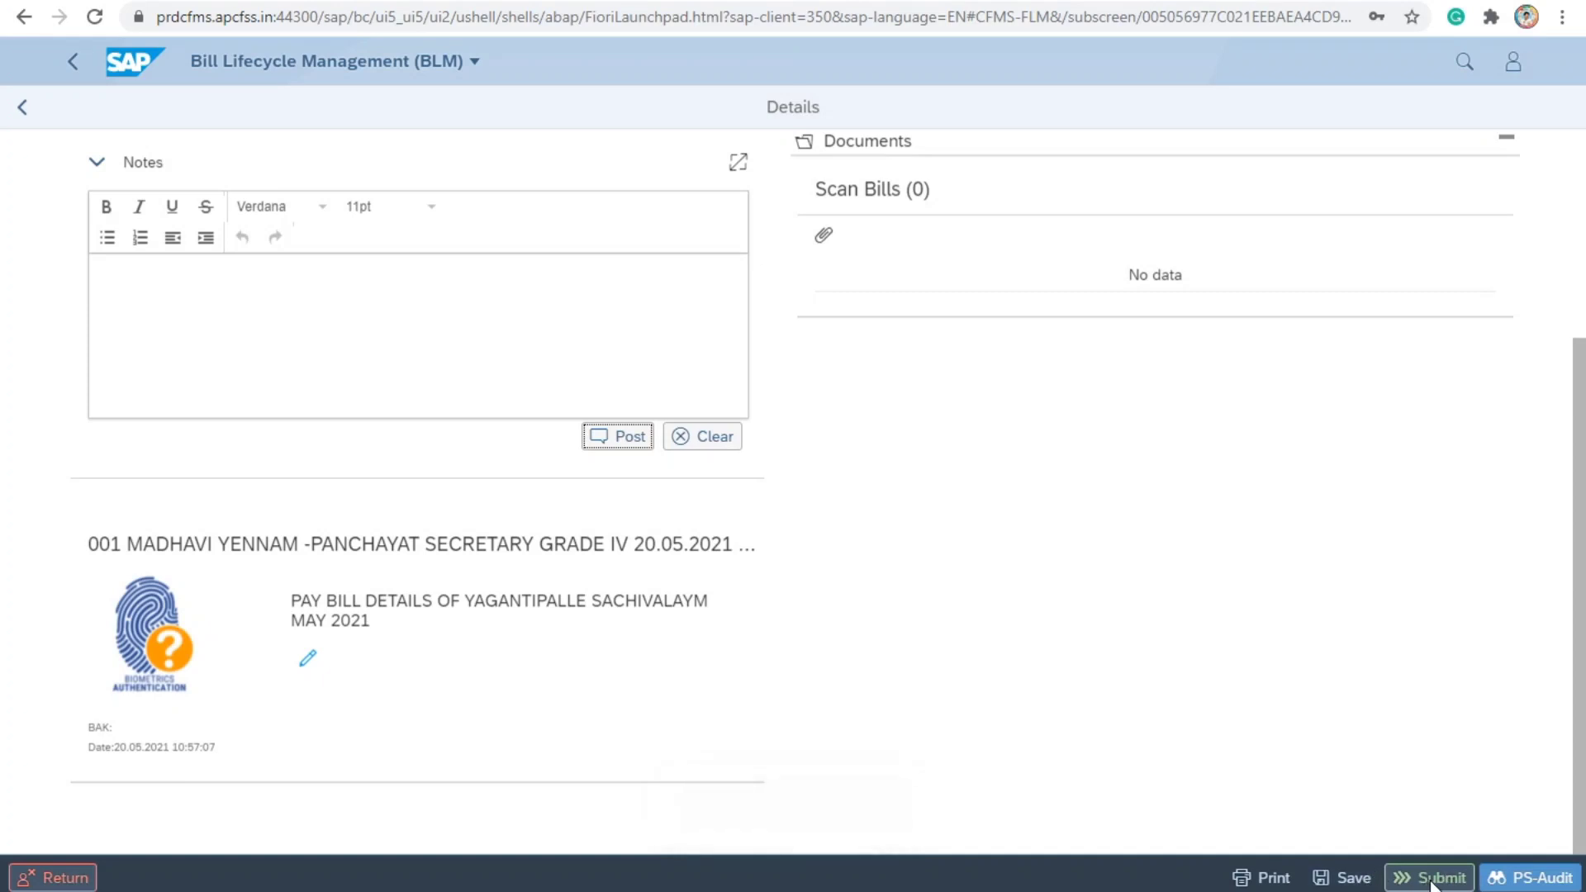
left_click(1470, 870)
scroll(936, 609, "up", 2)
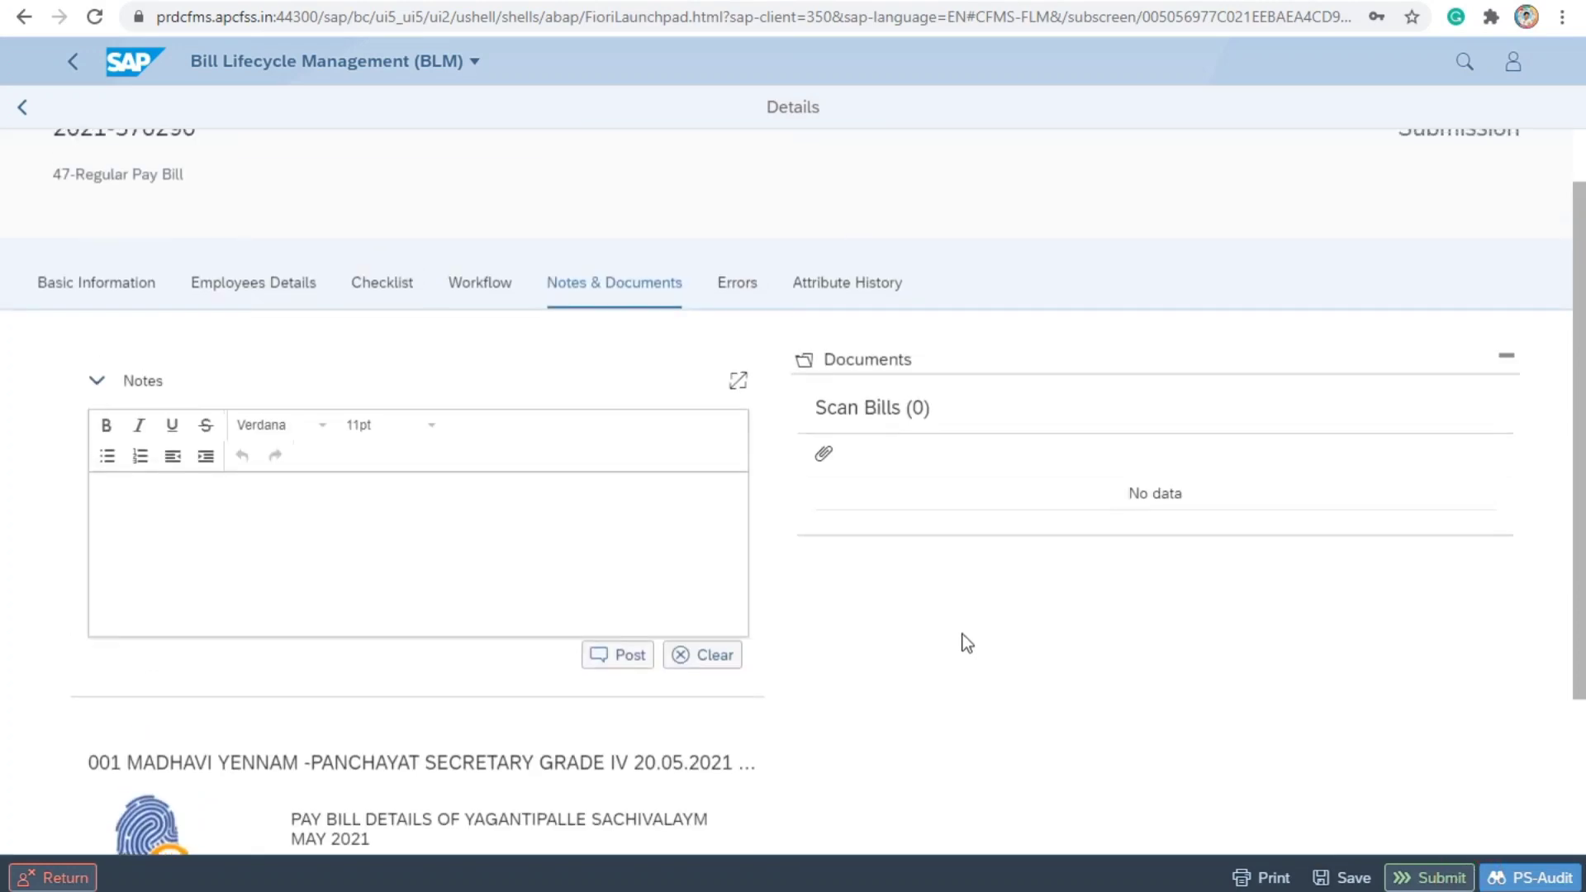
scroll(1386, 823, "down", 2)
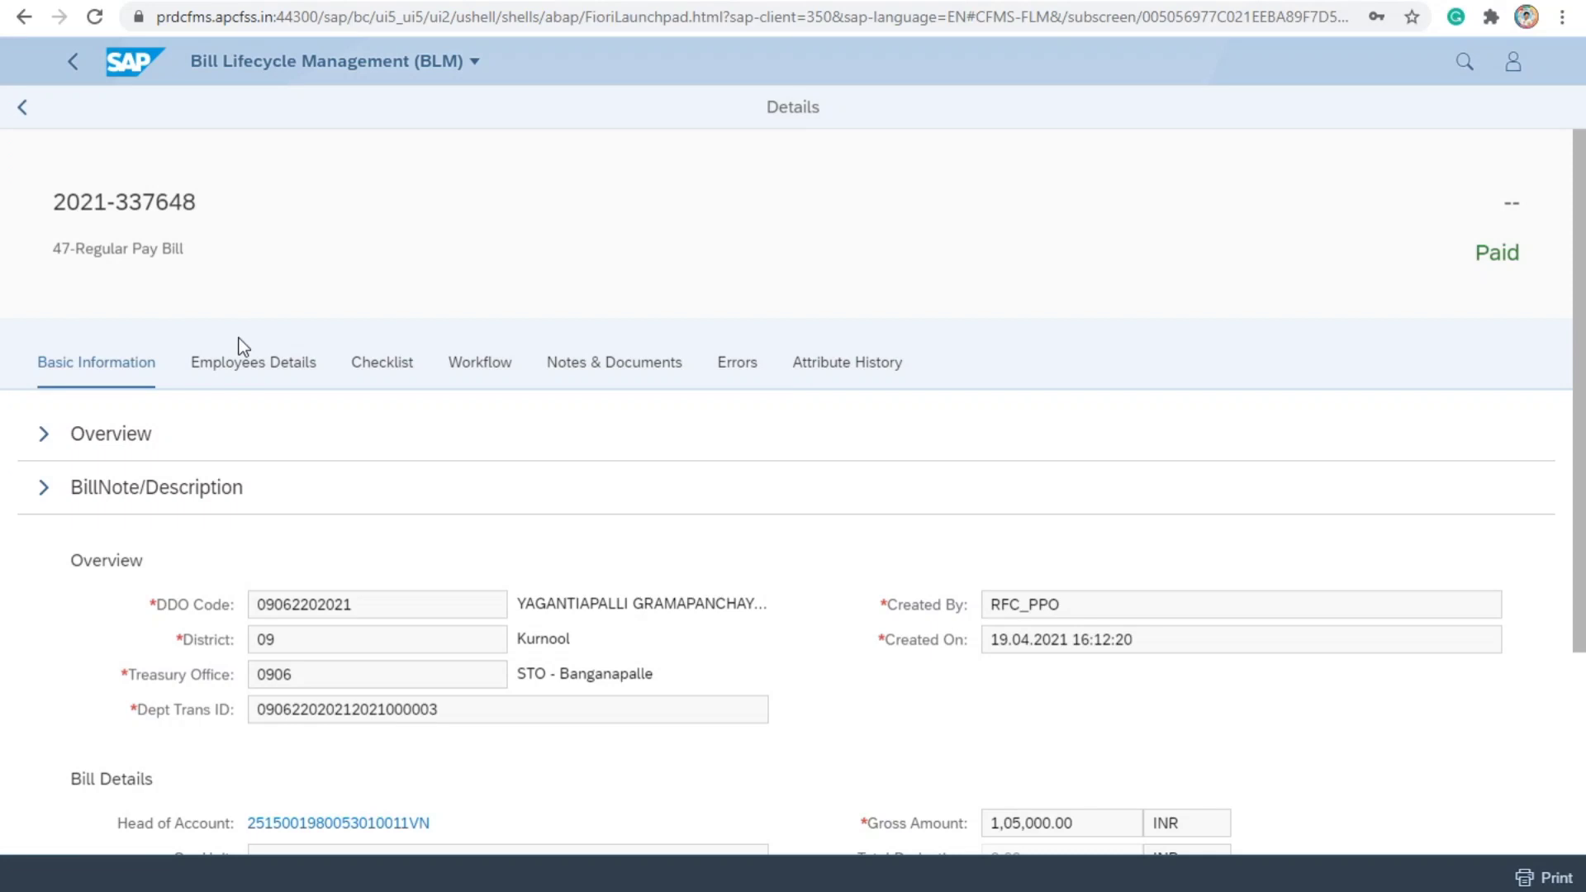
Step: Review the workflow dates and payment status of the paid regular pay bill, and return to the list of sent bills
scroll(248, 347, "down", 2)
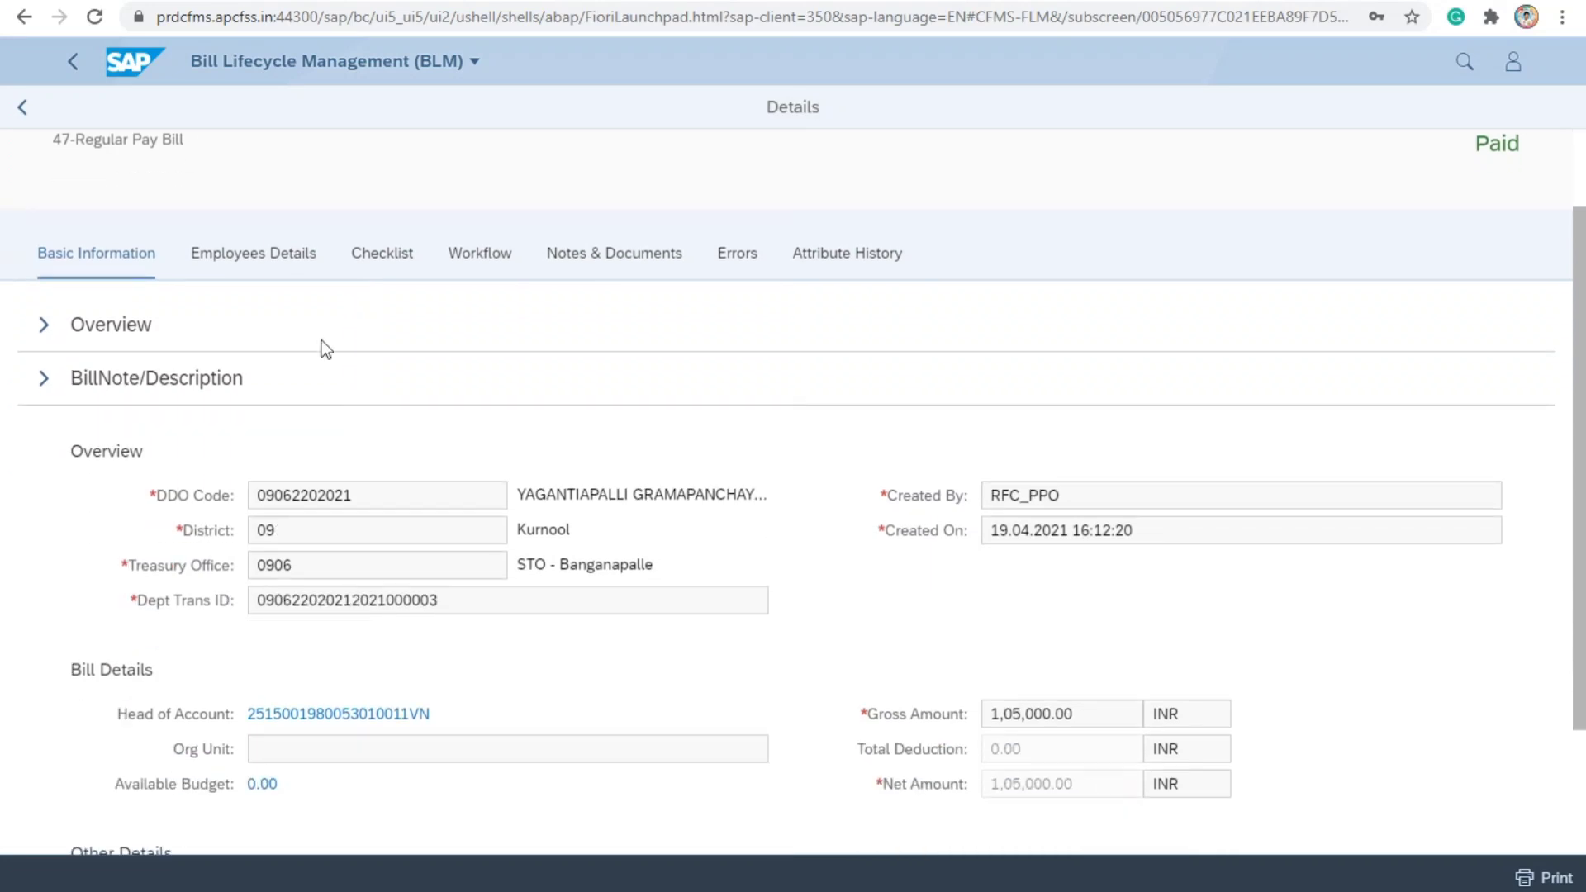
left_click(493, 259)
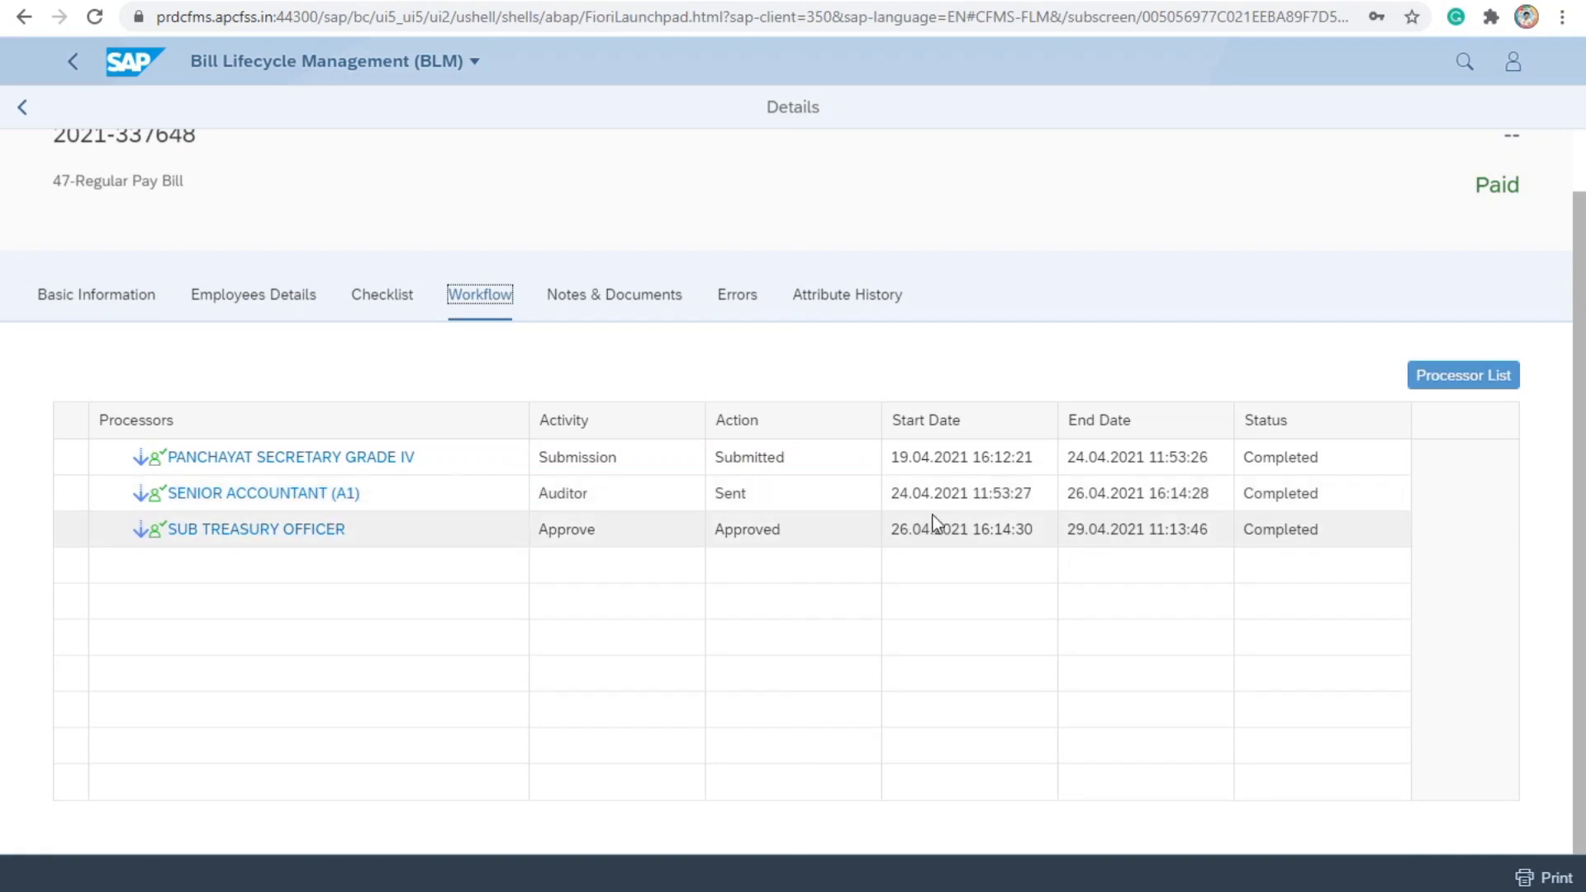
left_click_drag(892, 456, 950, 453)
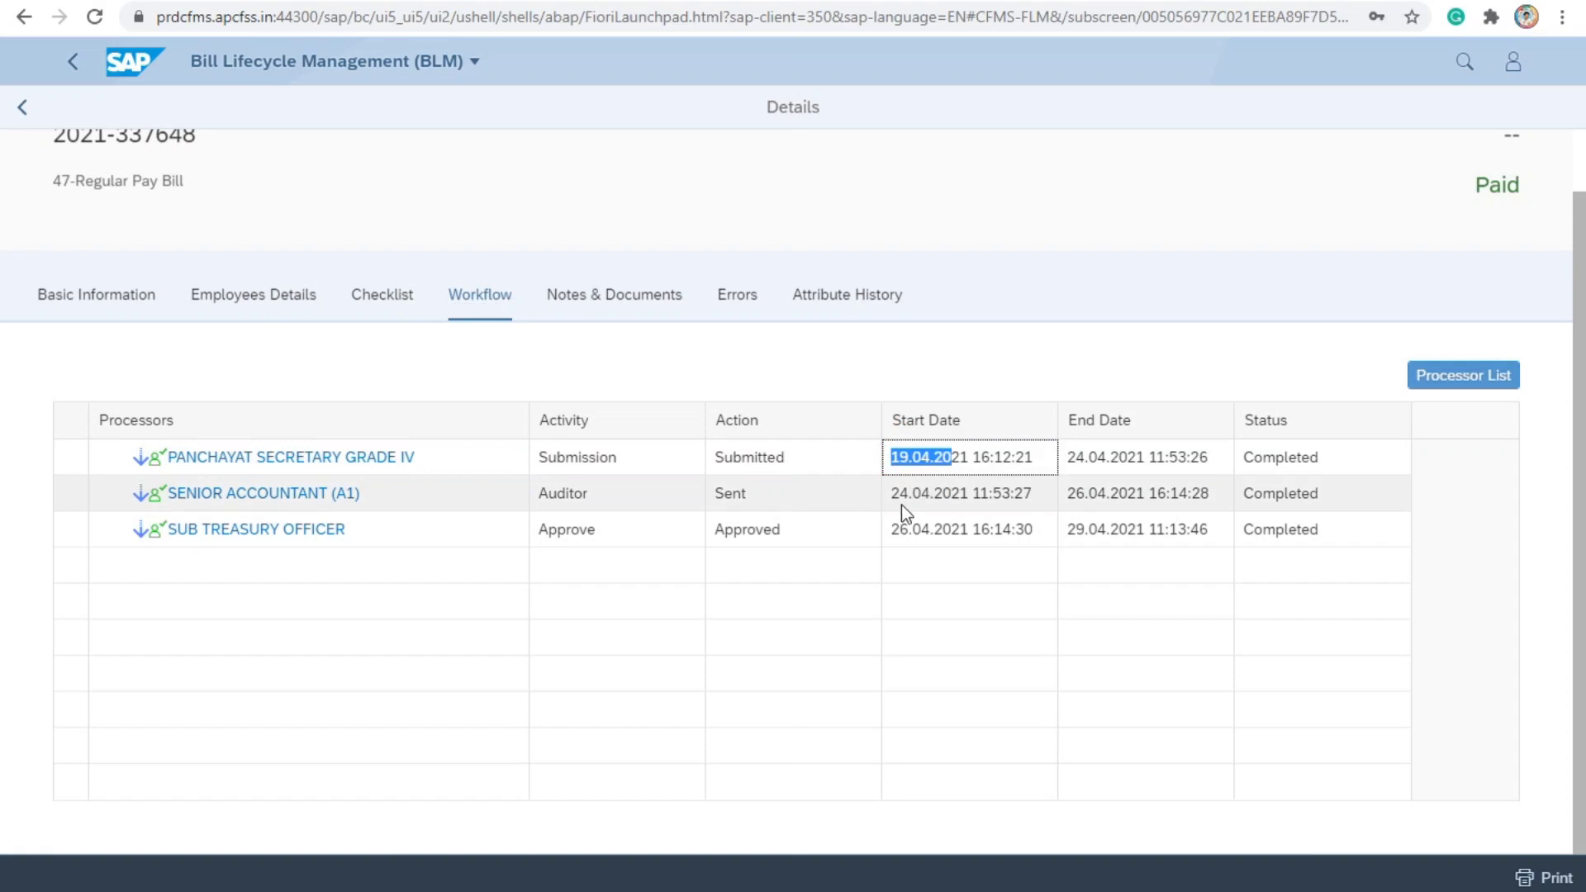
left_click_drag(900, 504, 937, 497)
left_click(933, 497)
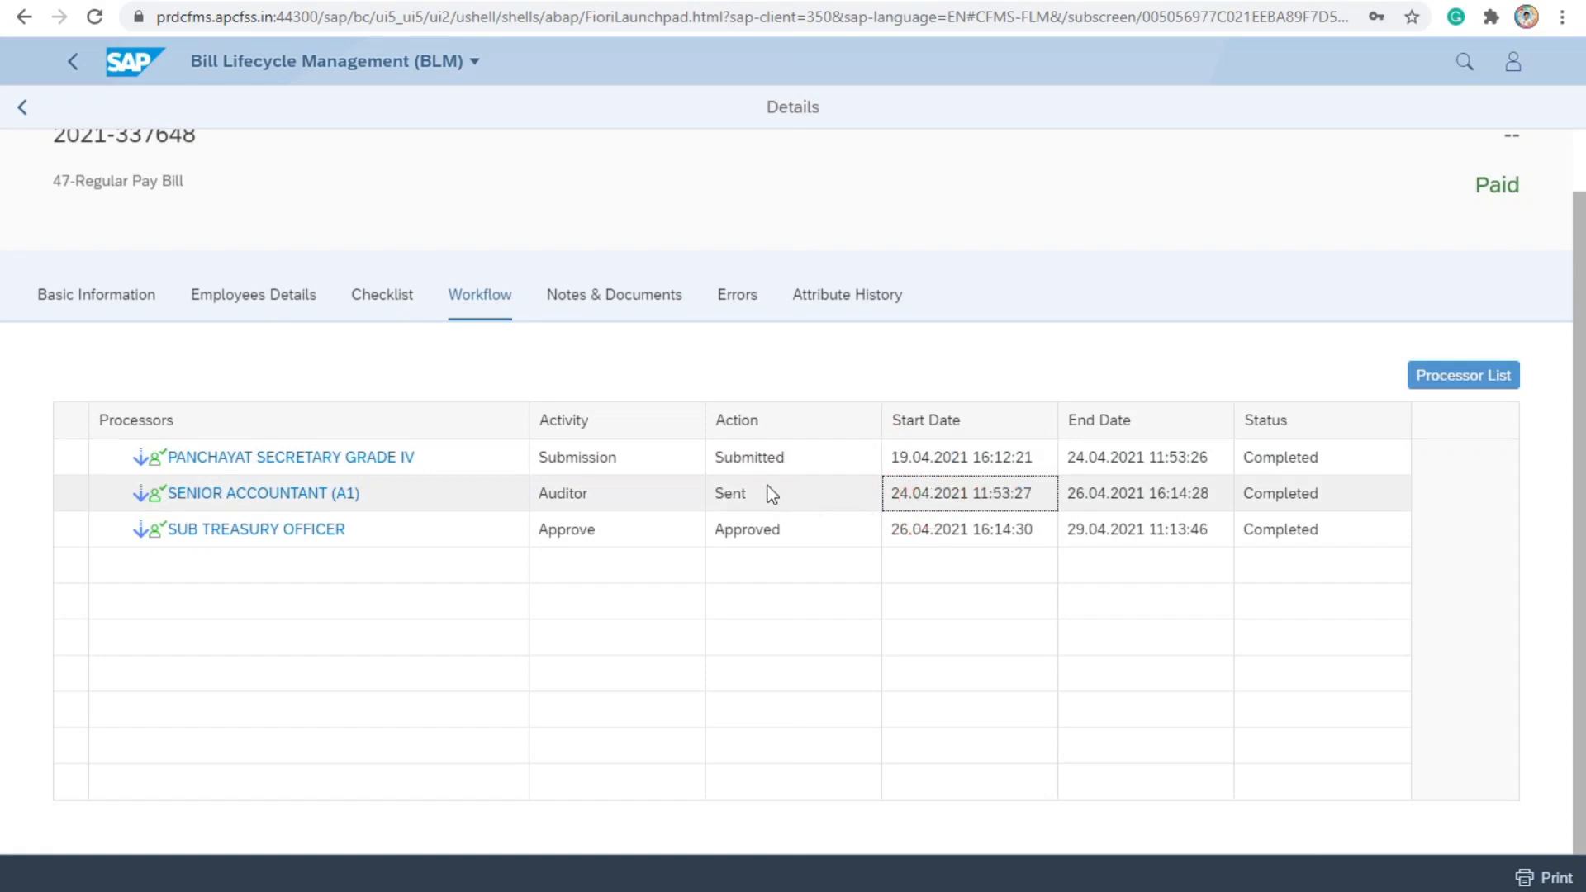
double_click(906, 529)
scroll(1001, 384, "up", 1)
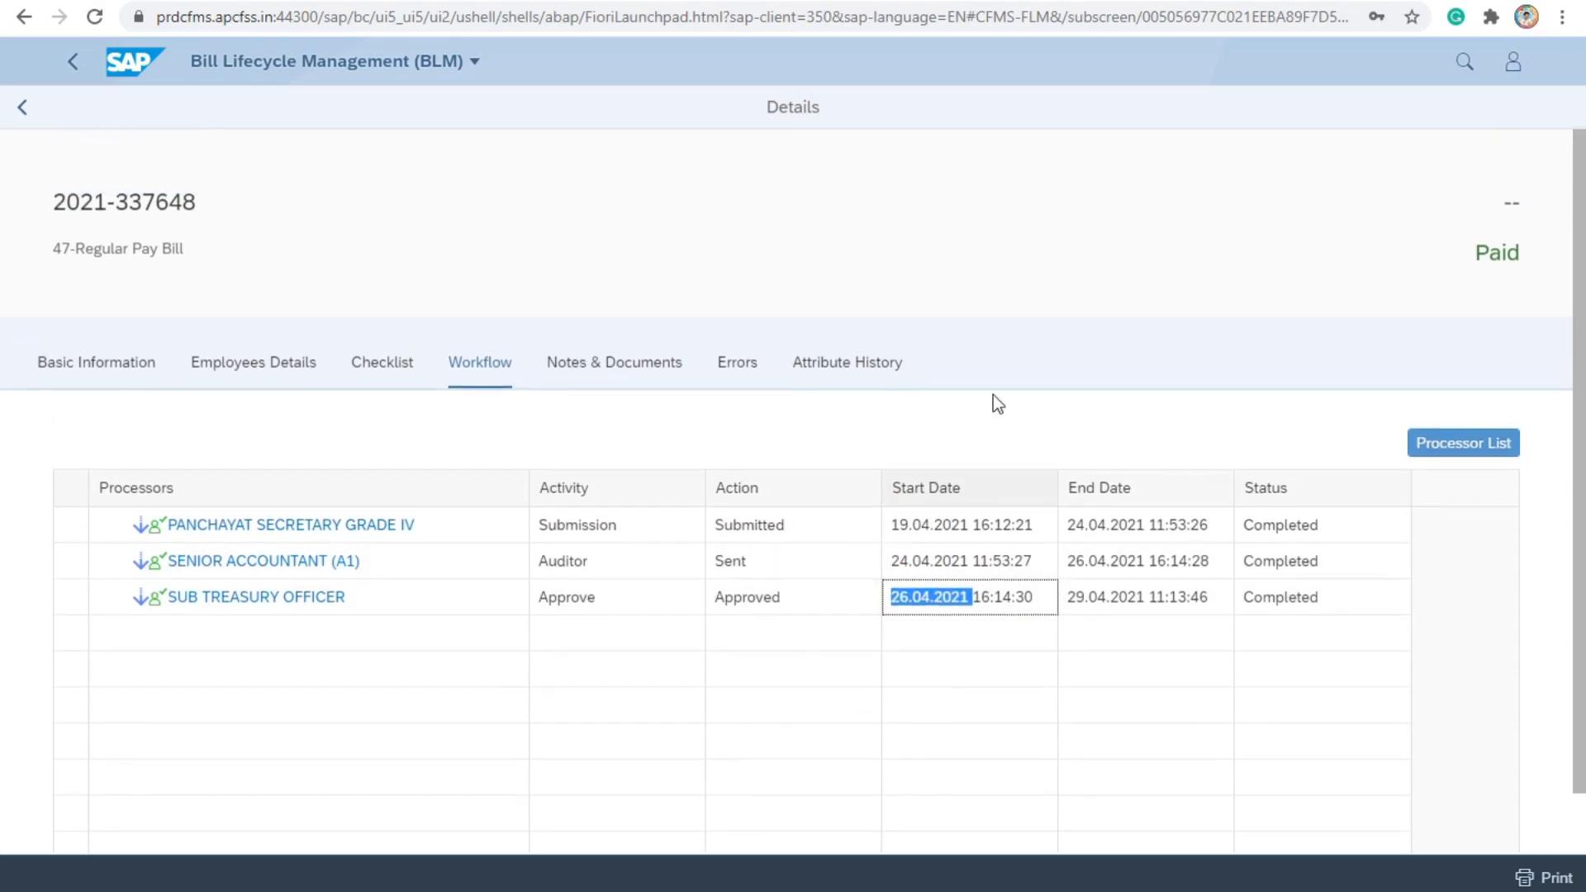
left_click_drag(1462, 261, 1523, 266)
left_click(1520, 259)
double_click(1472, 256)
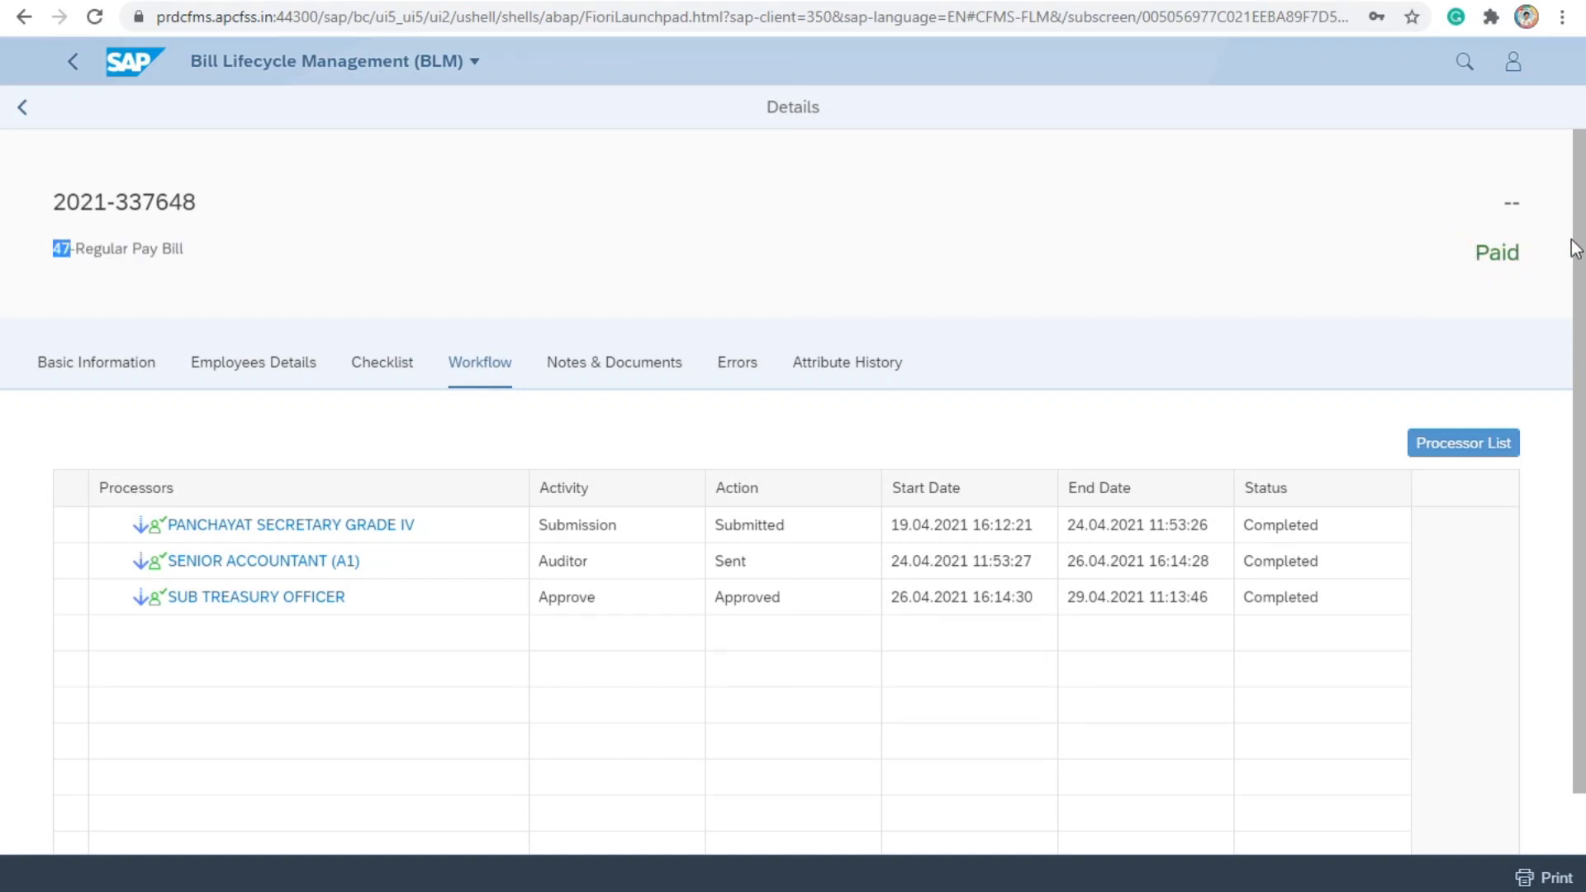
left_click(23, 107)
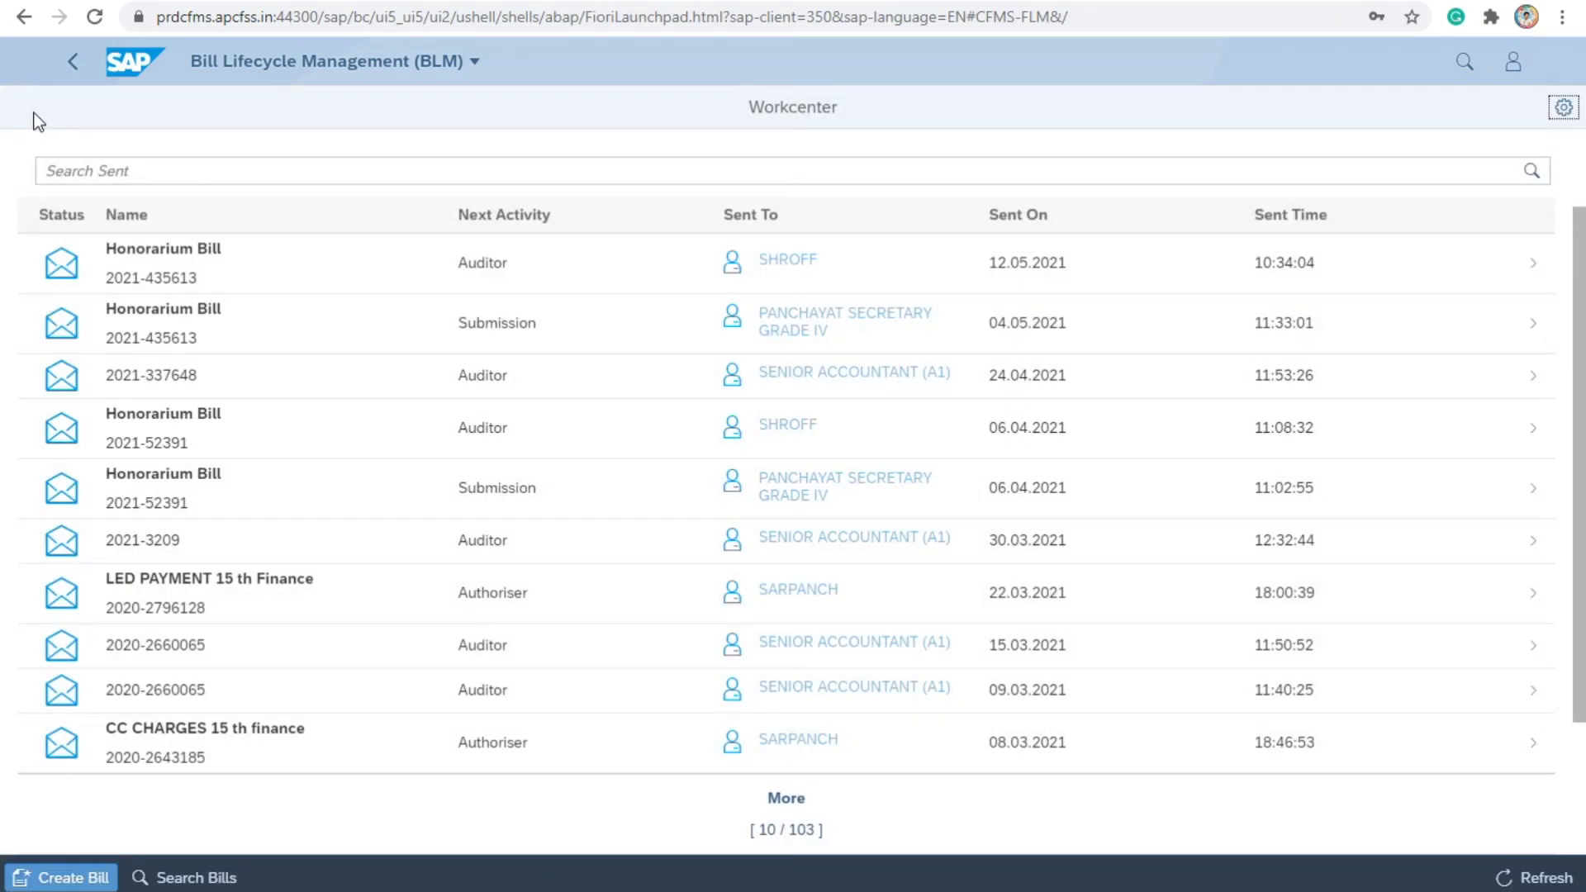